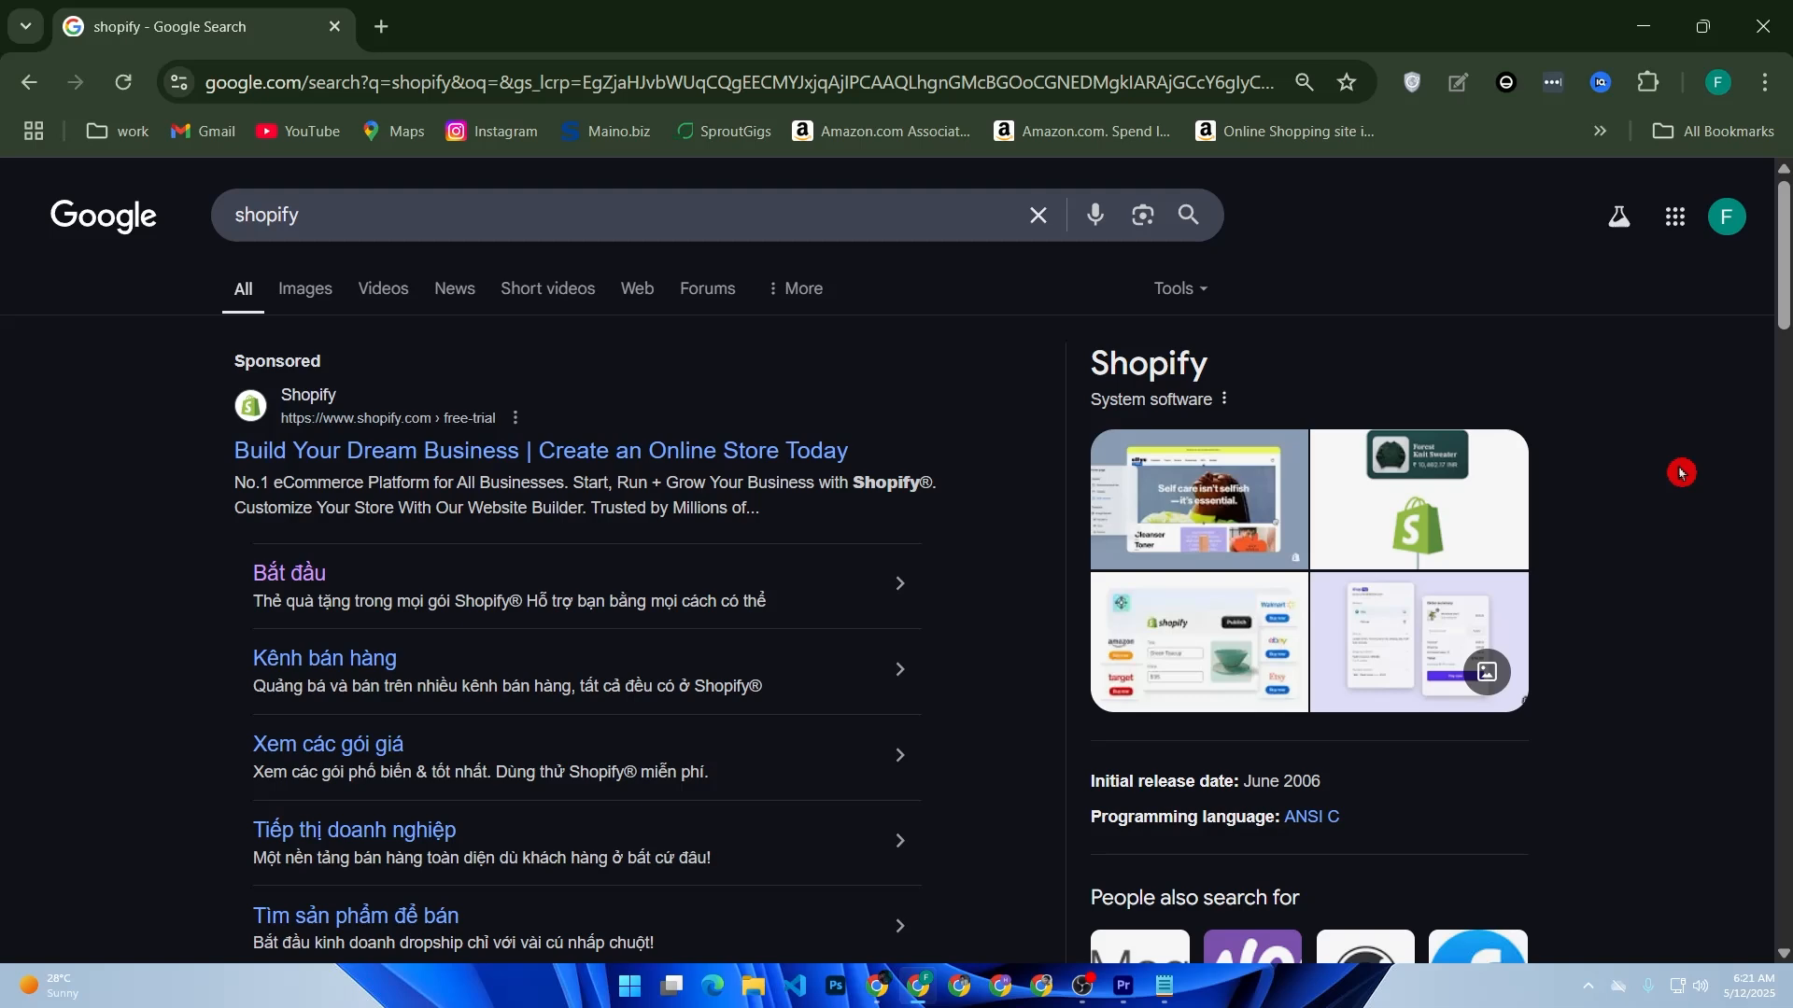
Step: Open Shopify's official site from the search results and log in to the store admin
scroll(1553, 461, down, 7)
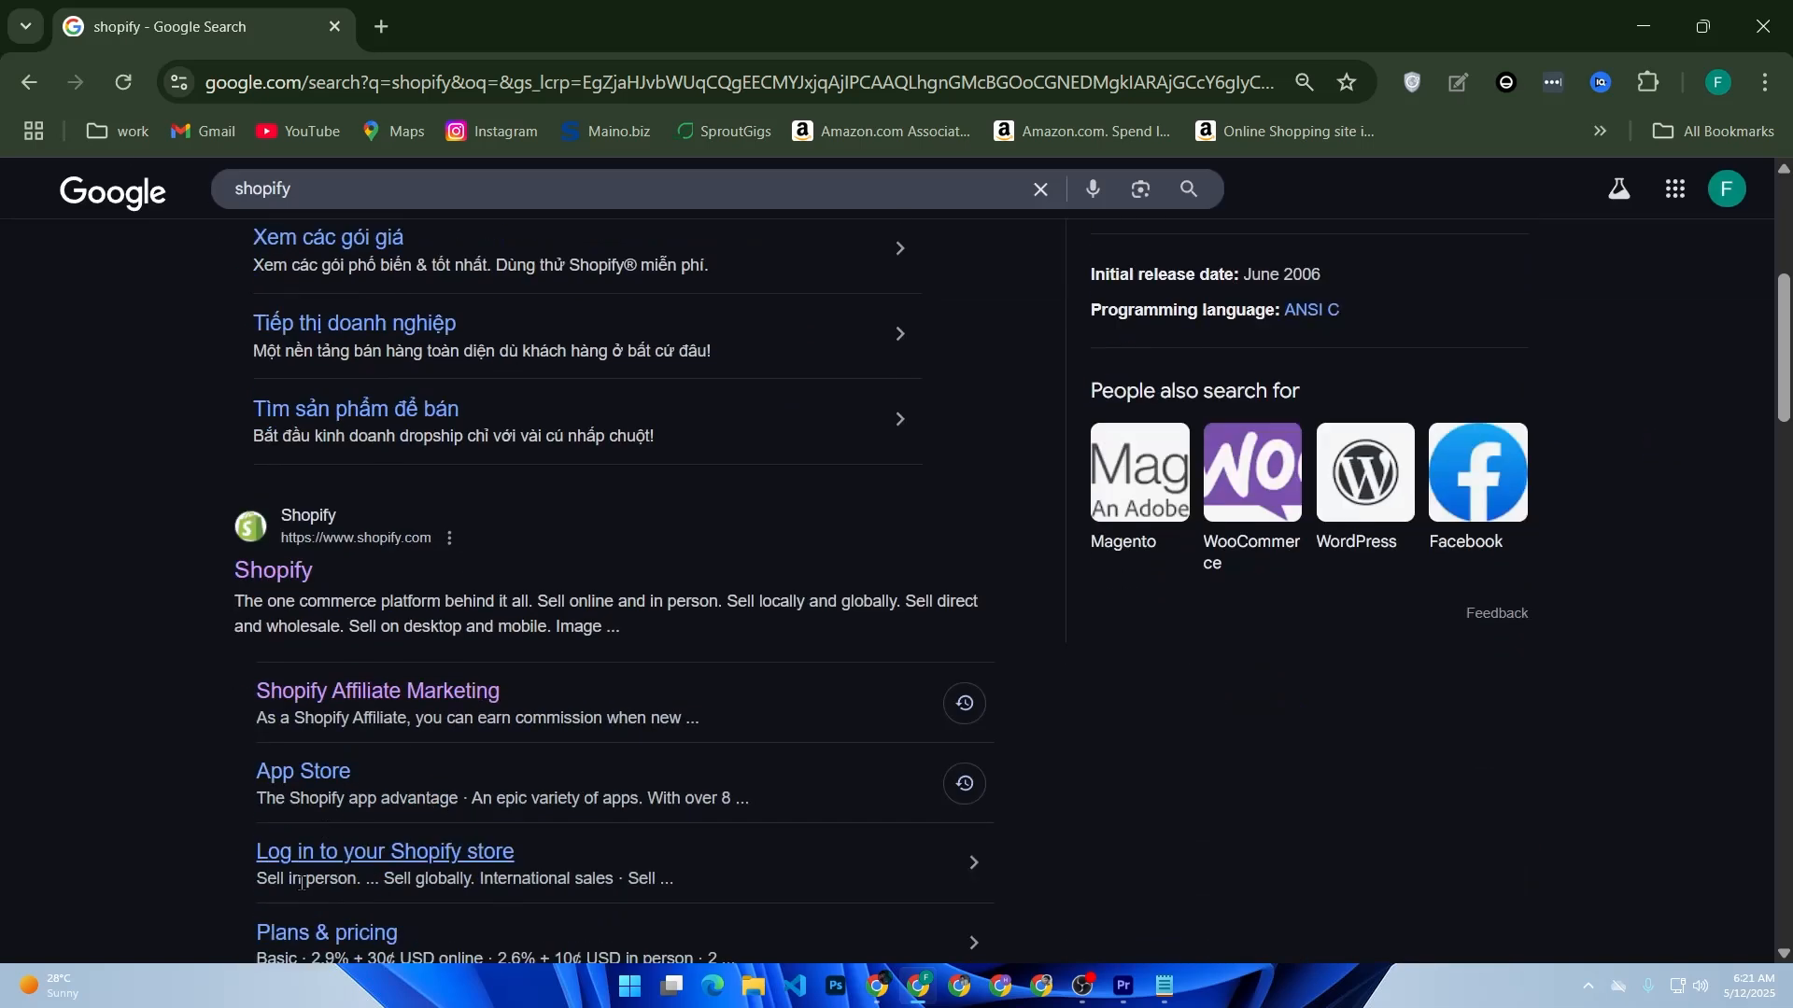
click(285, 425)
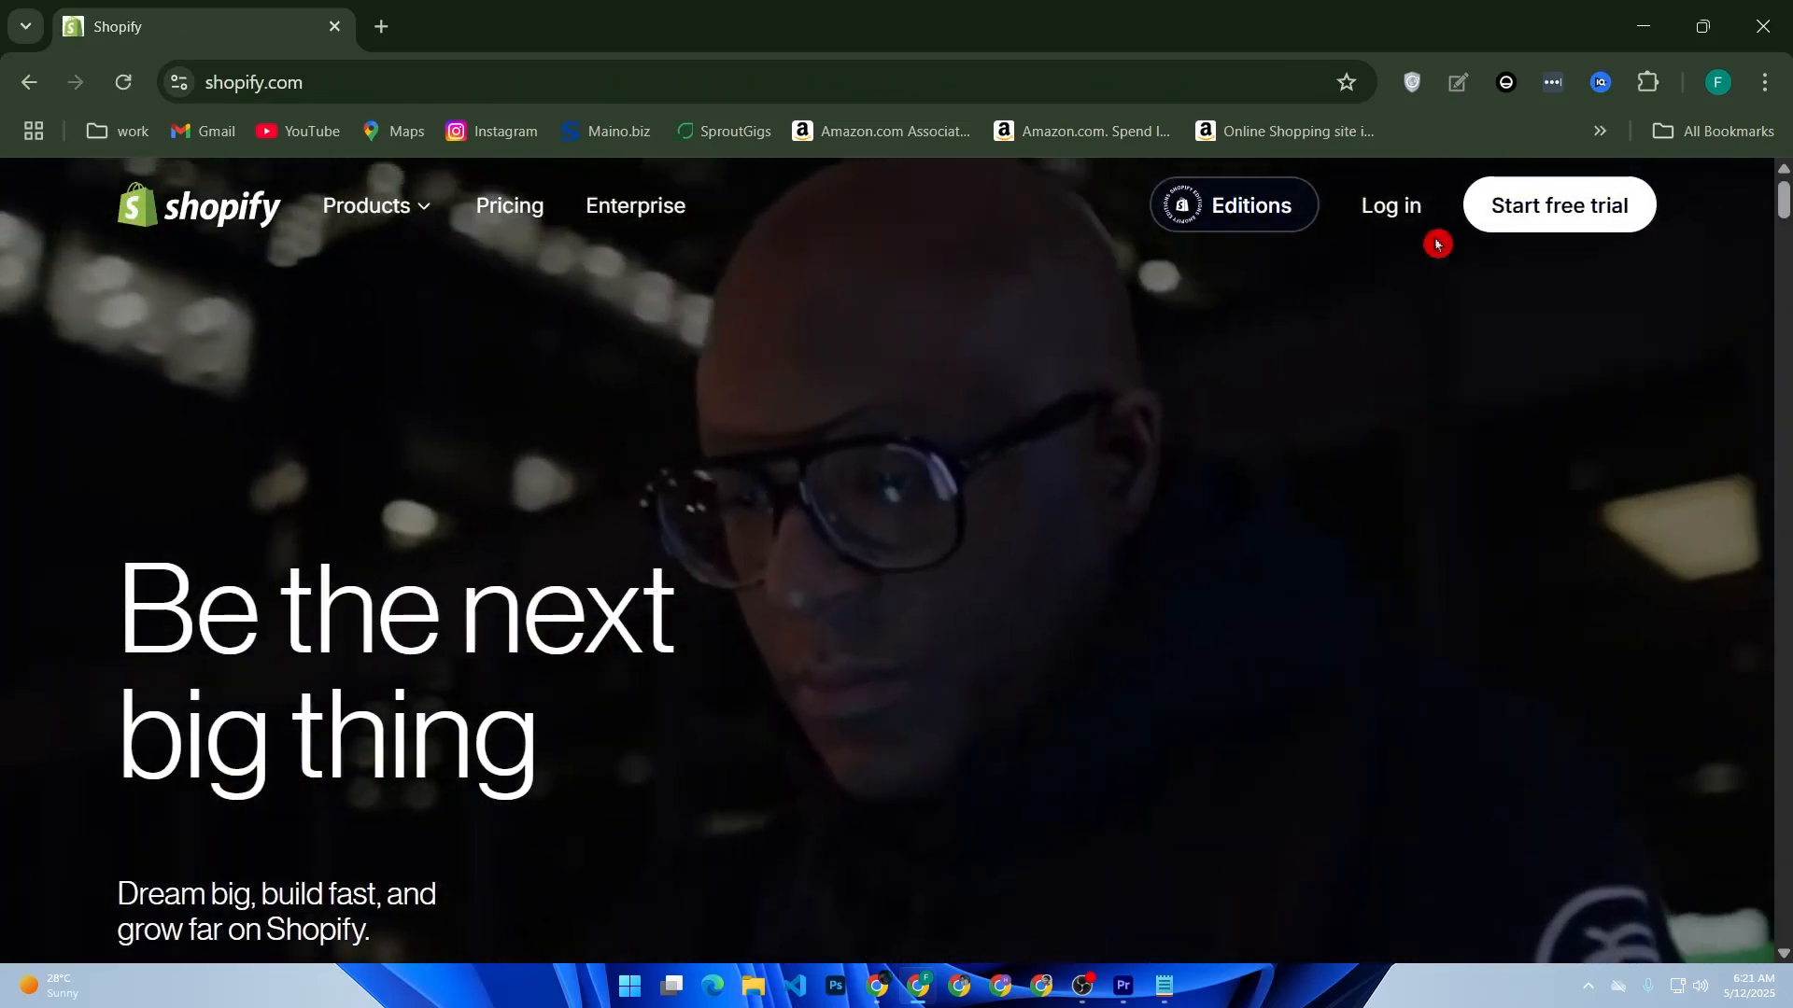
click(1404, 207)
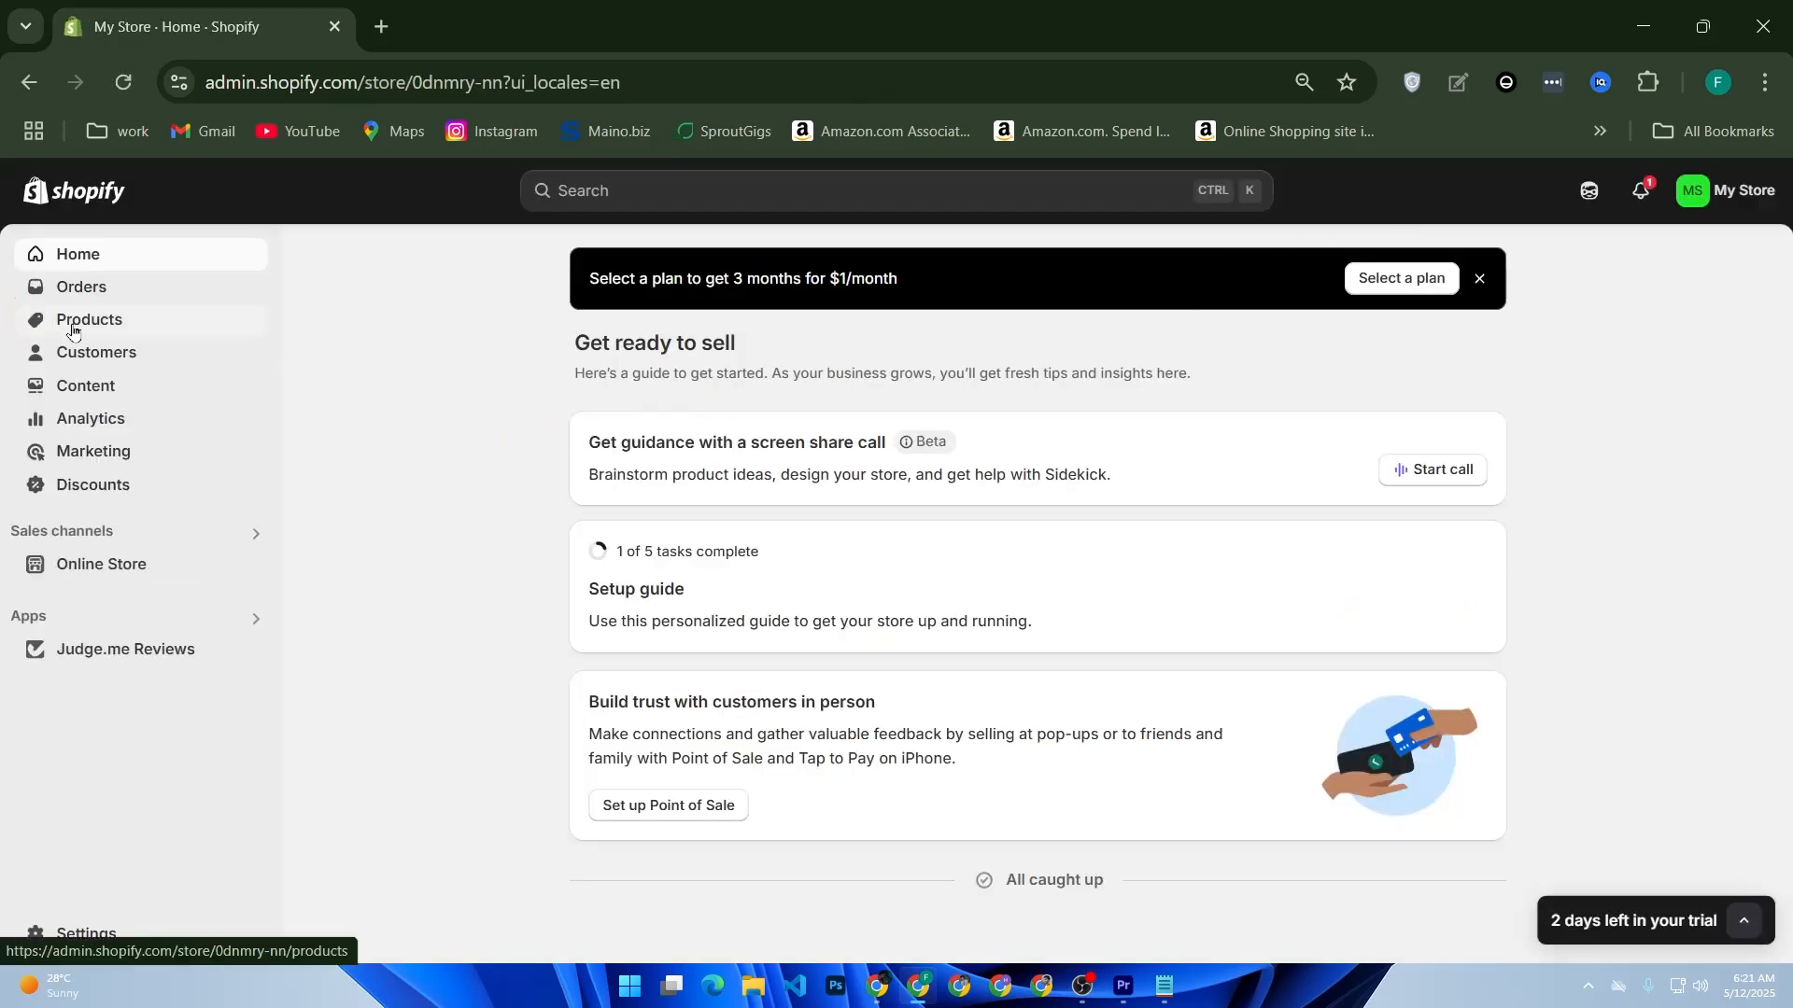
Step: Open the Example Beanie product and delete the video element from its description's HTML code
click(73, 332)
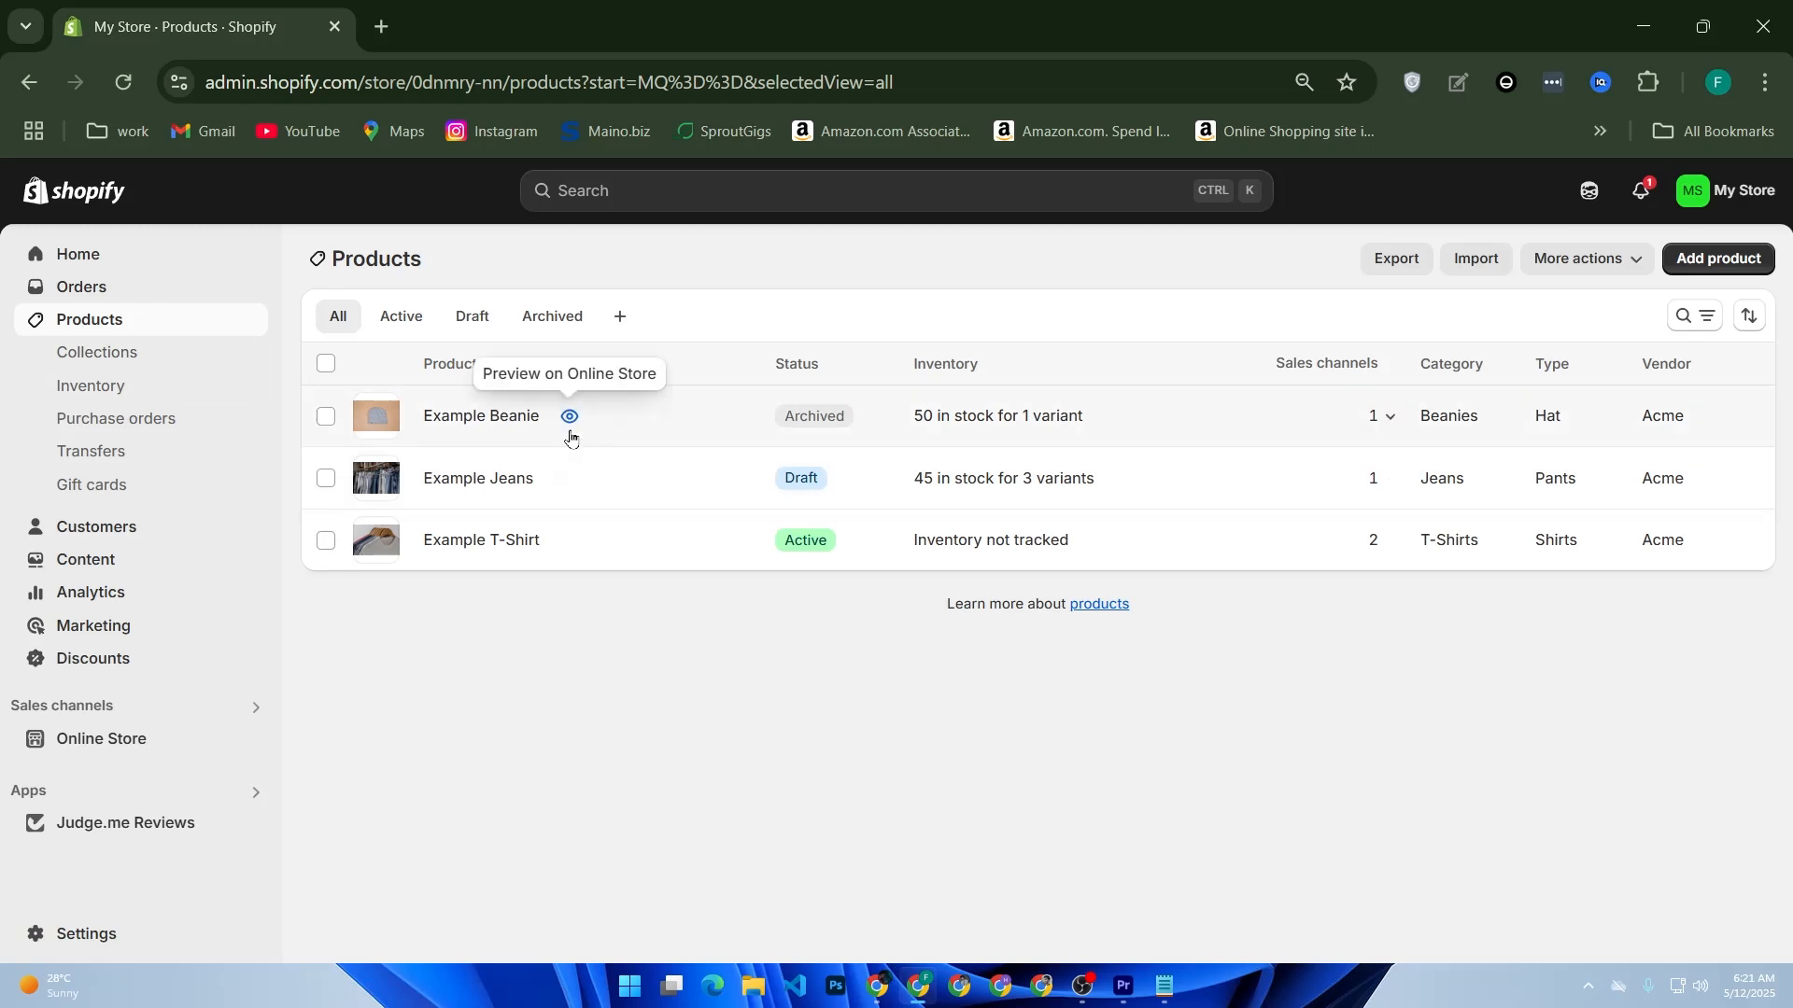
click(460, 431)
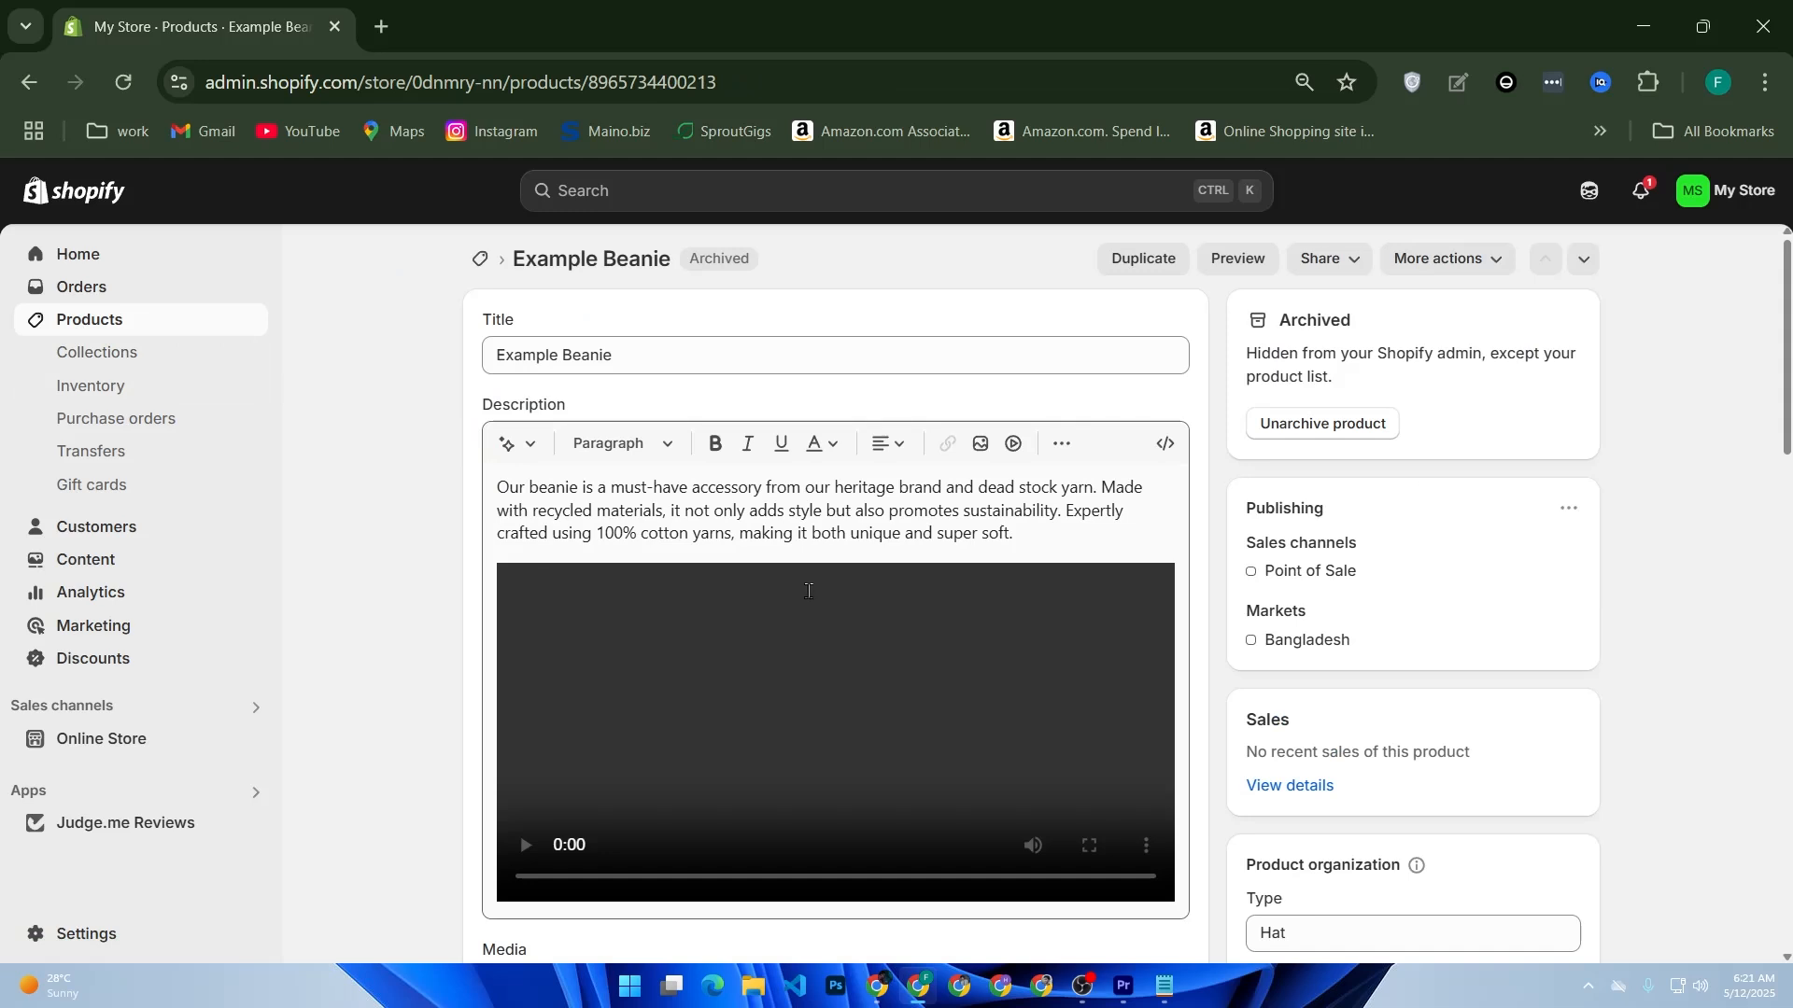
click(1165, 444)
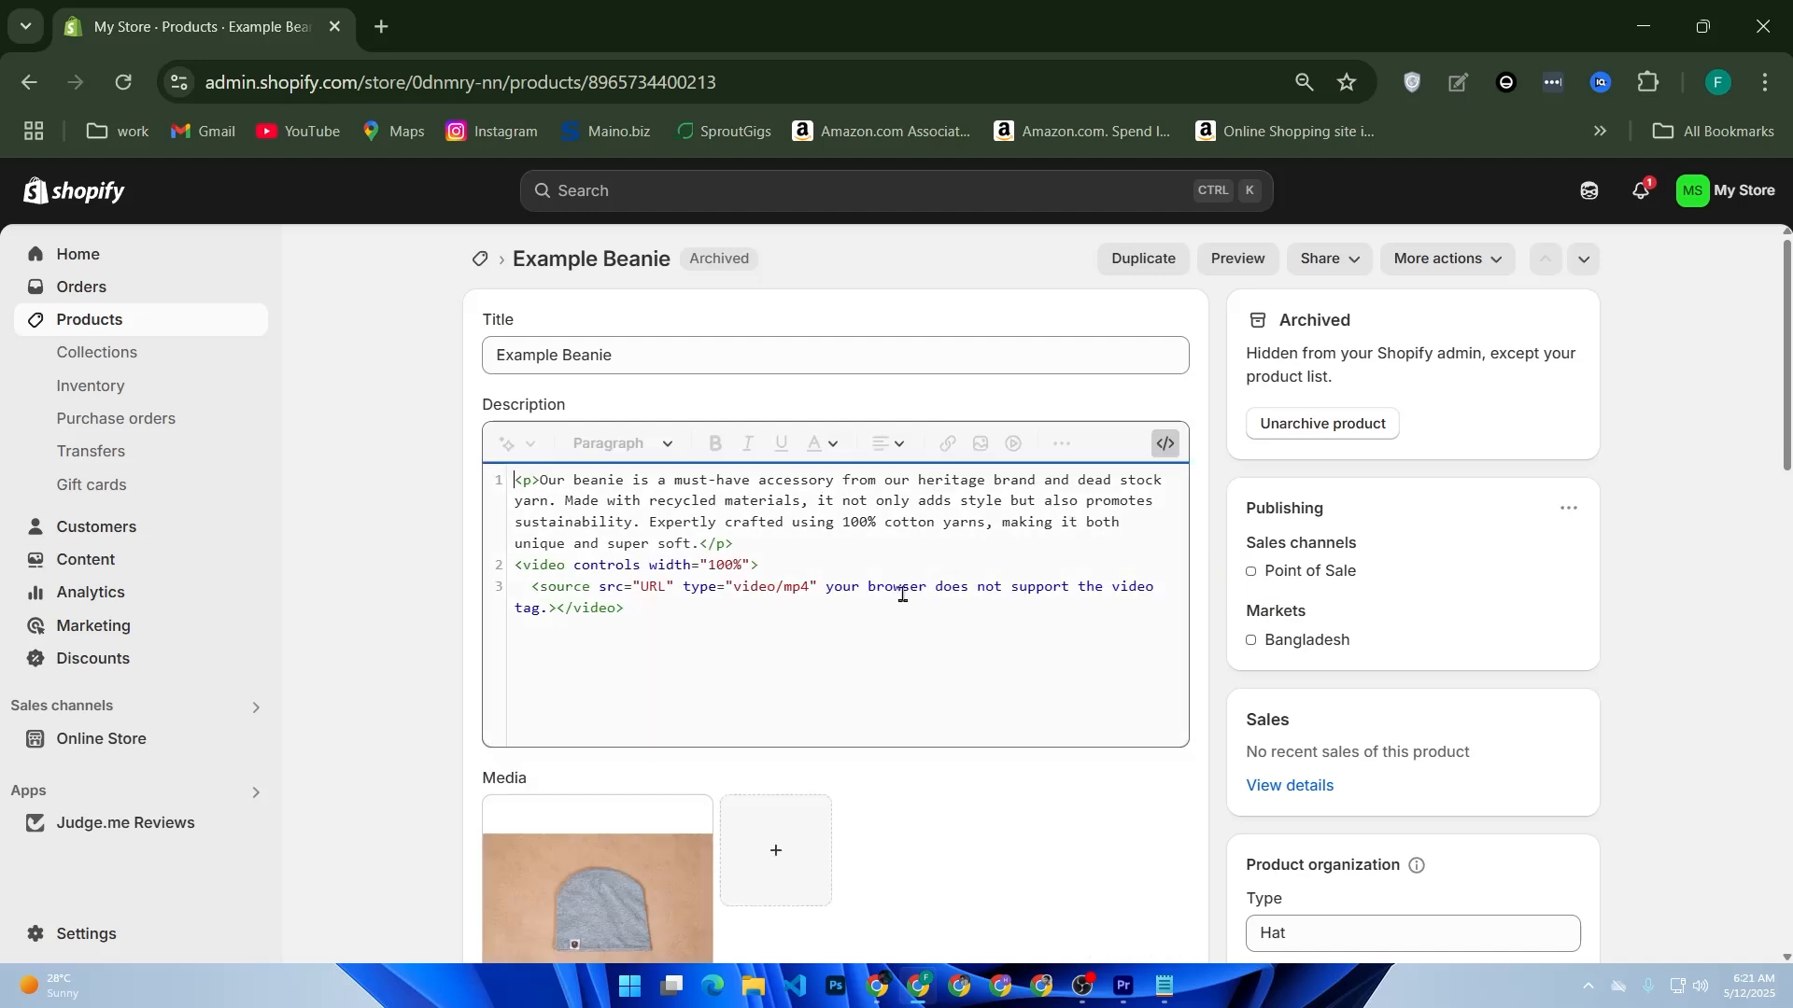
drag(680, 628, 488, 576)
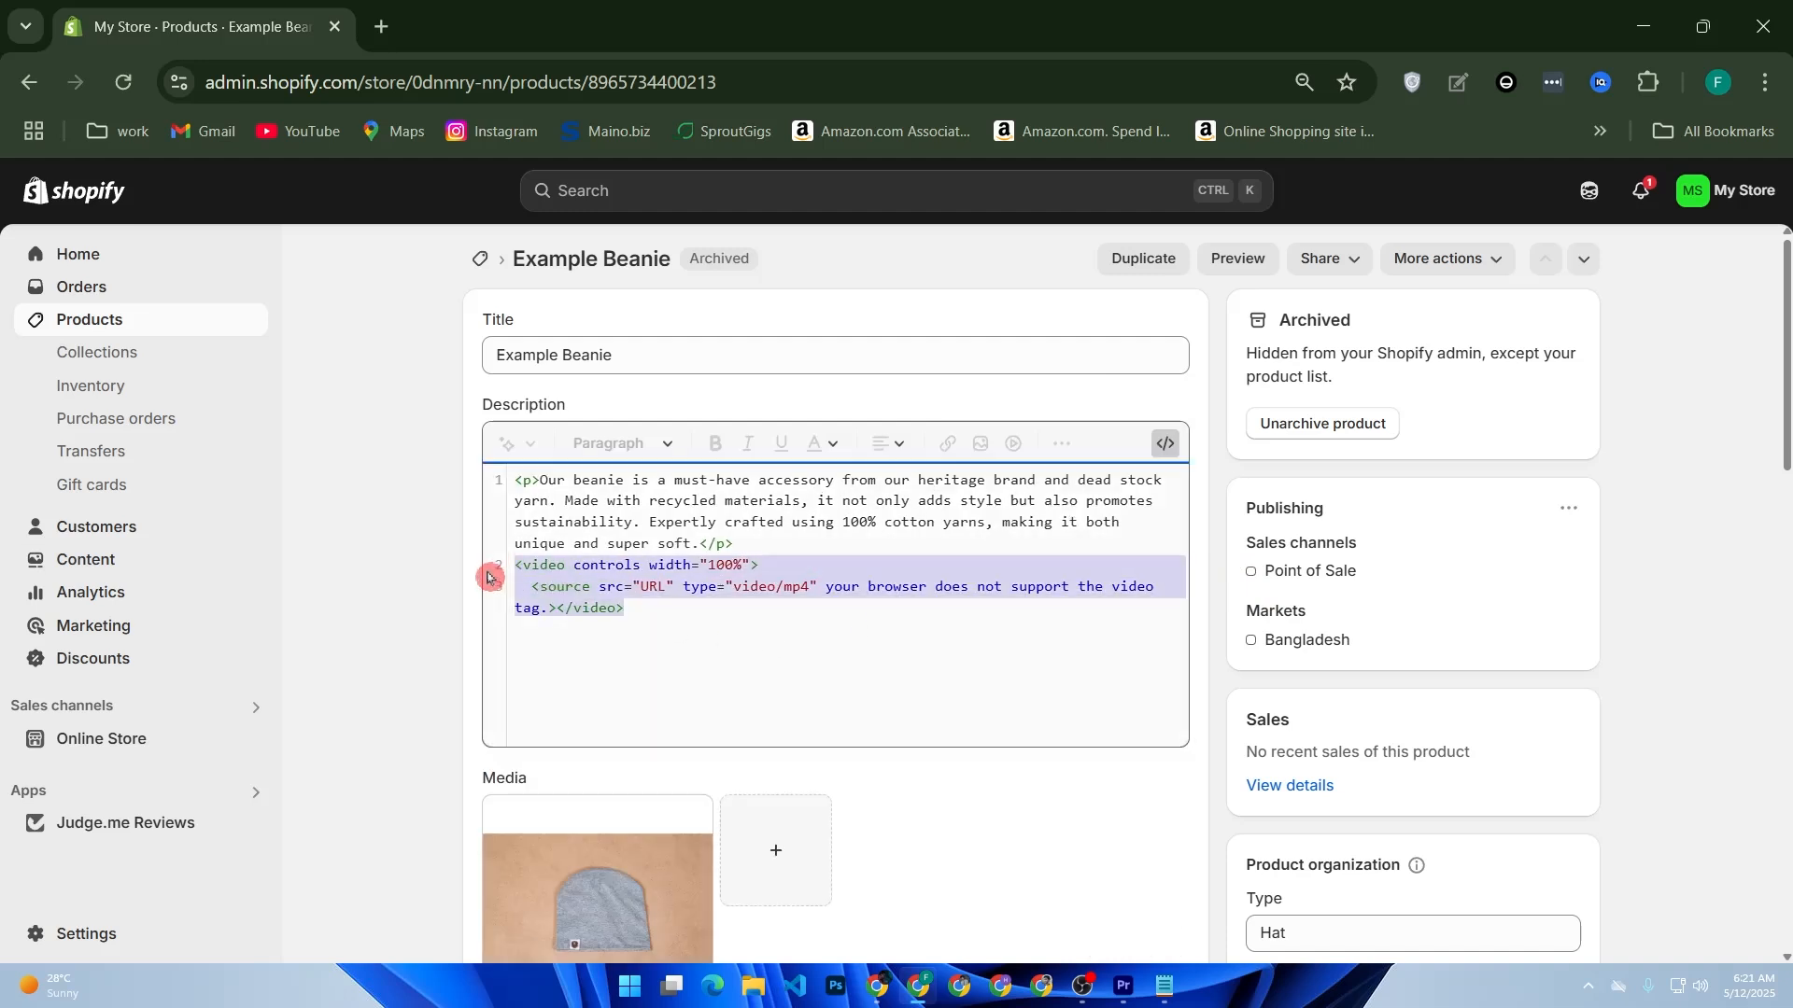
key(BackSpace)
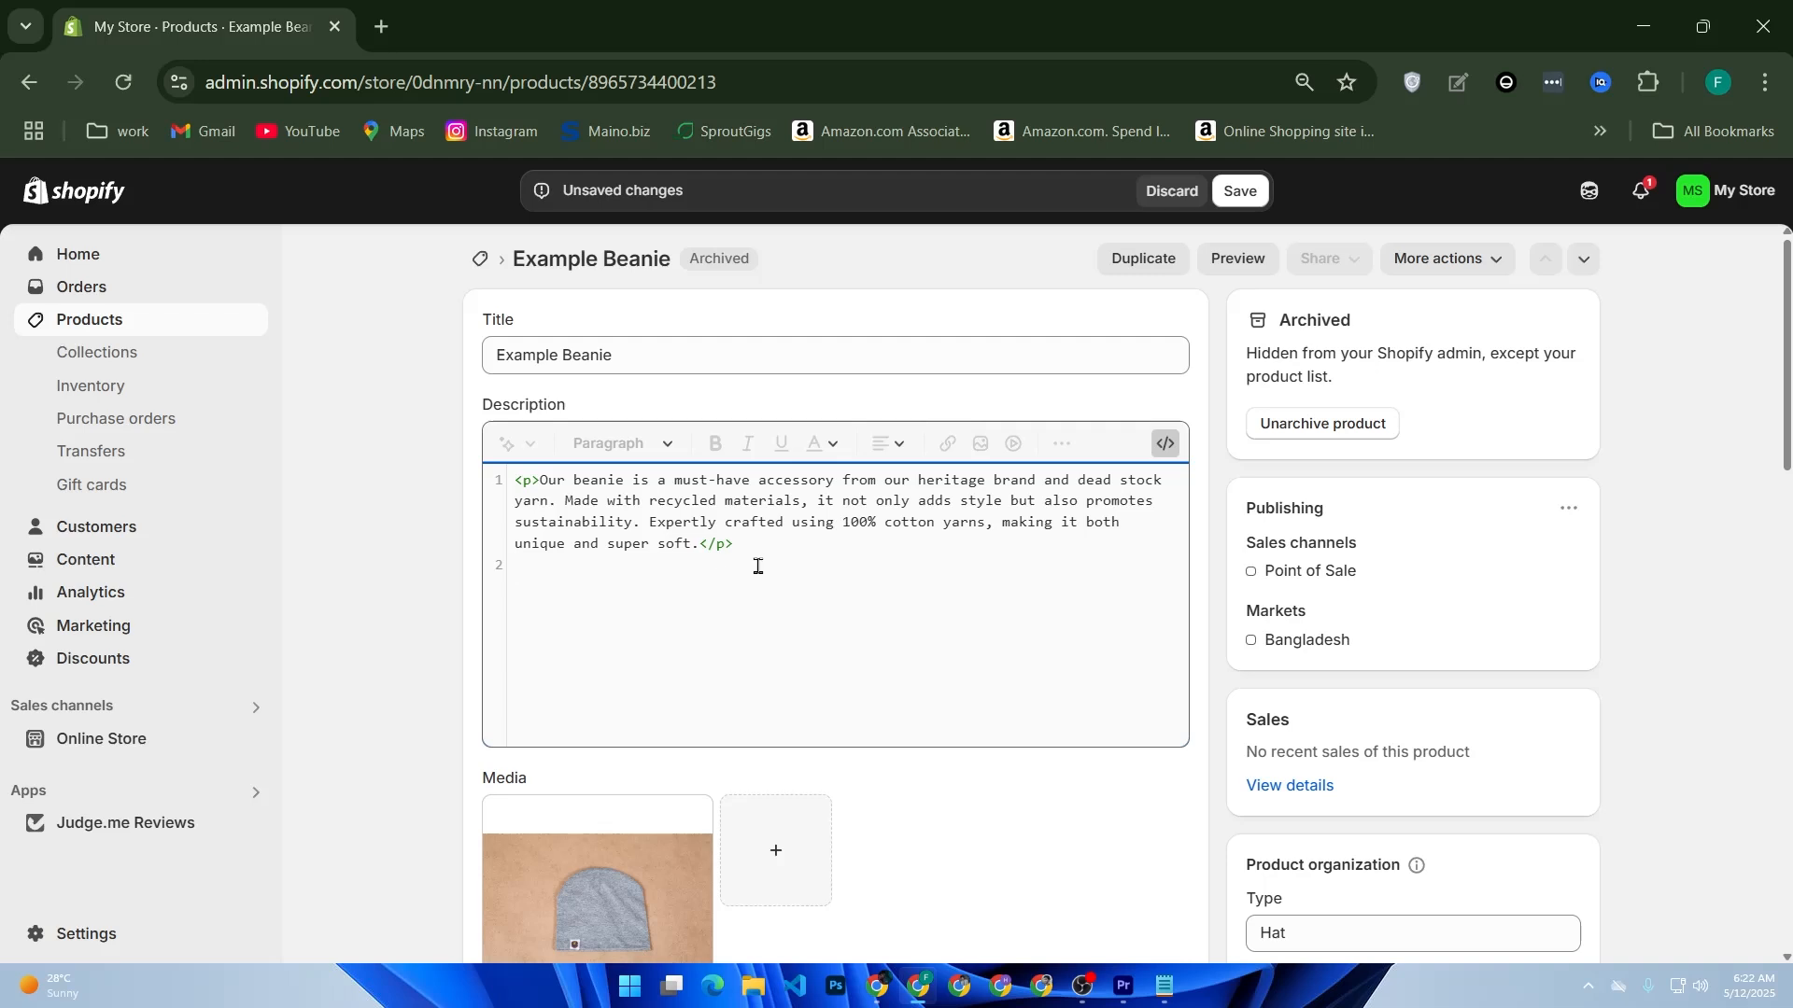
Step: Start a link tag with an href attribute on the line below the description paragraph
text(<)
text(a hr)
key(BackSpace)
text(ref=")
click(382, 26)
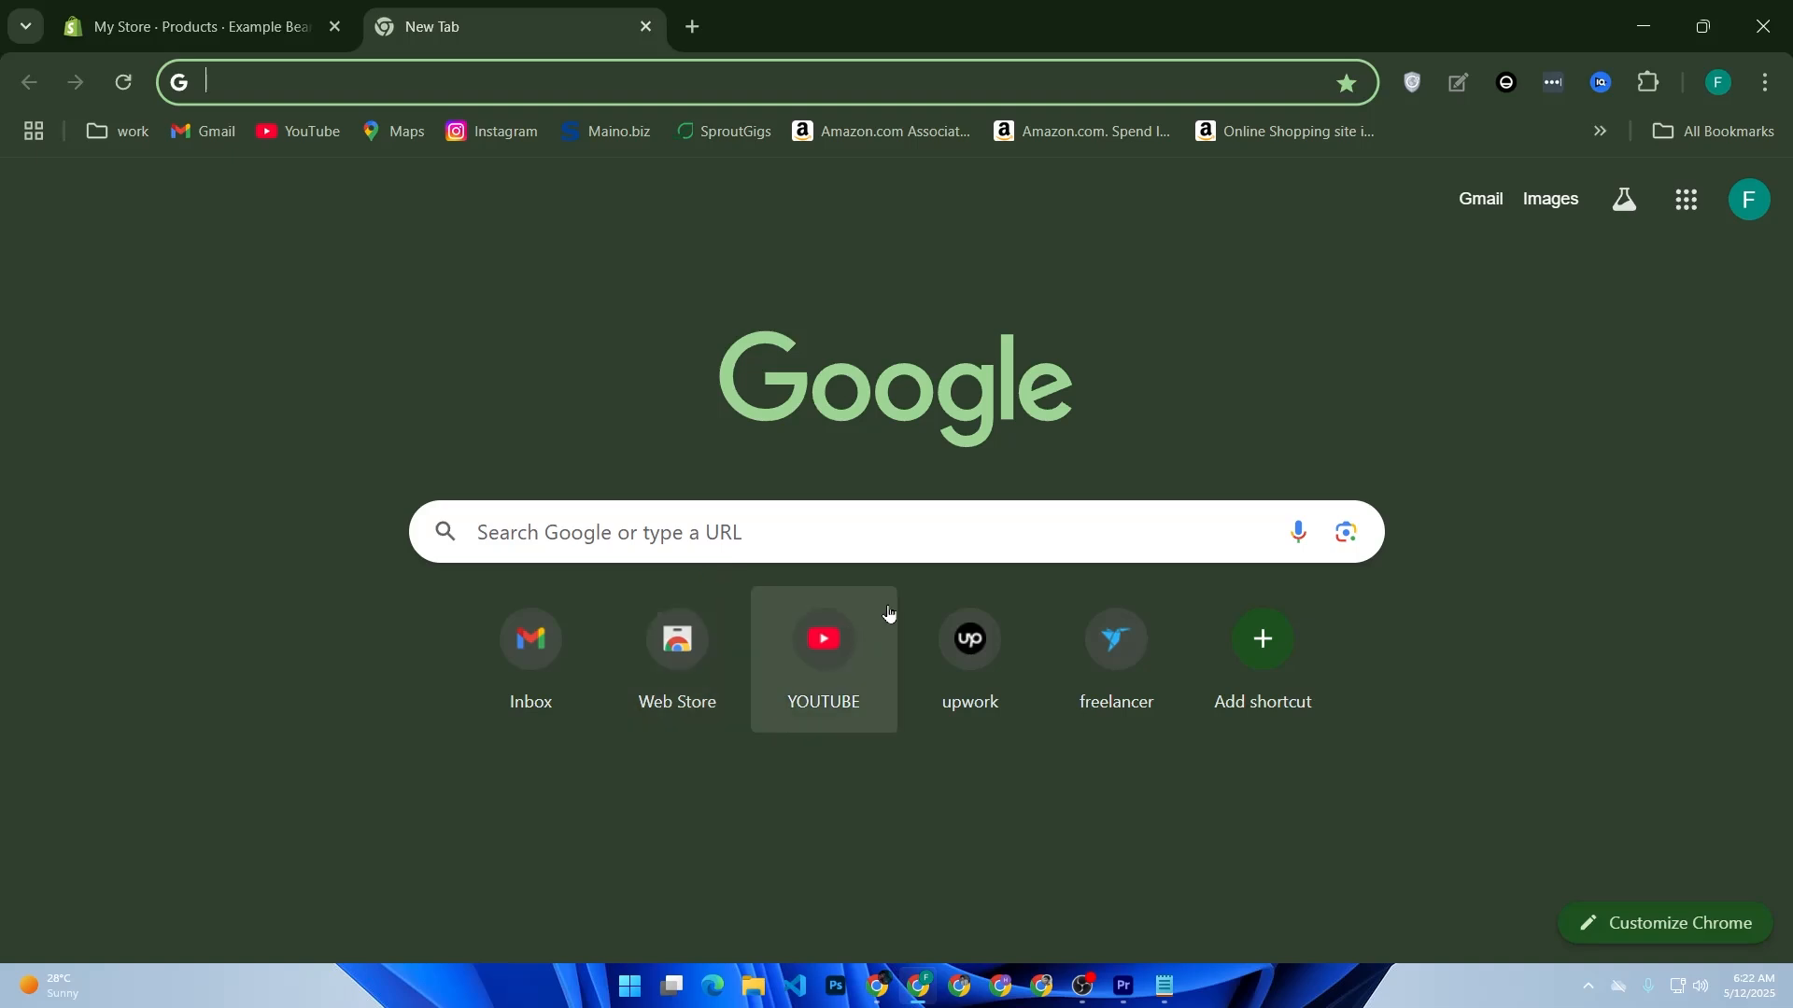
click(505, 668)
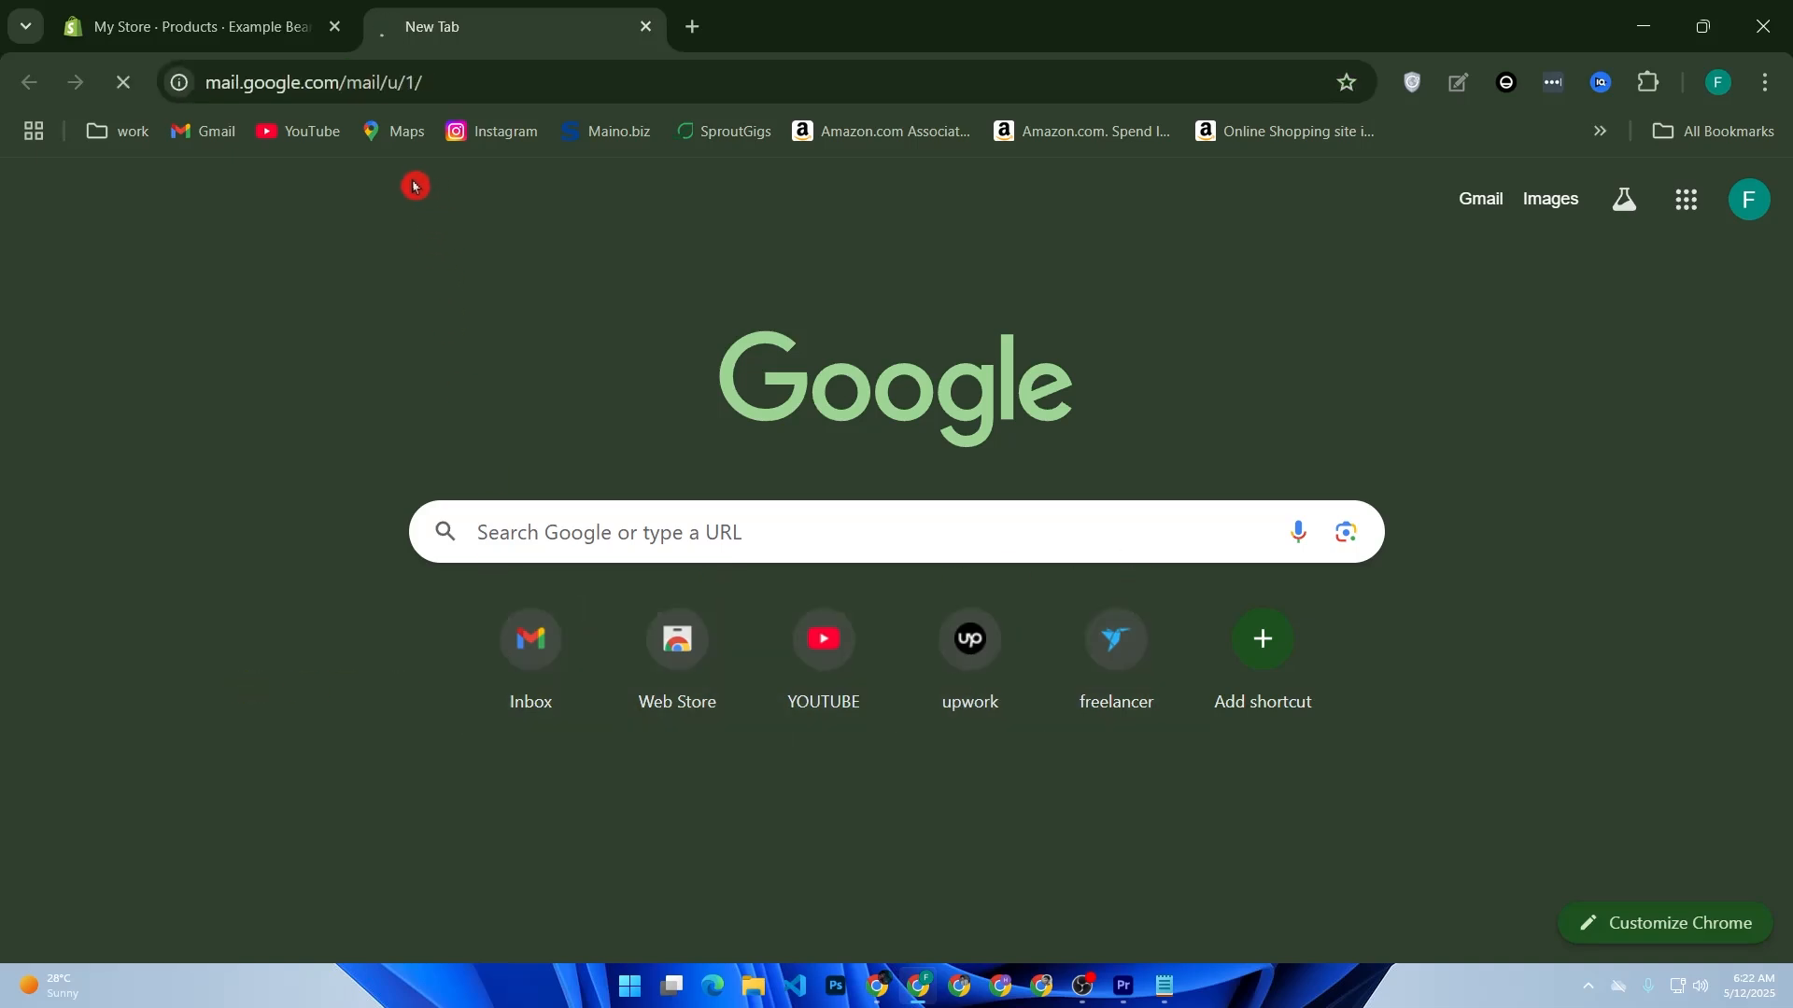
click(484, 89)
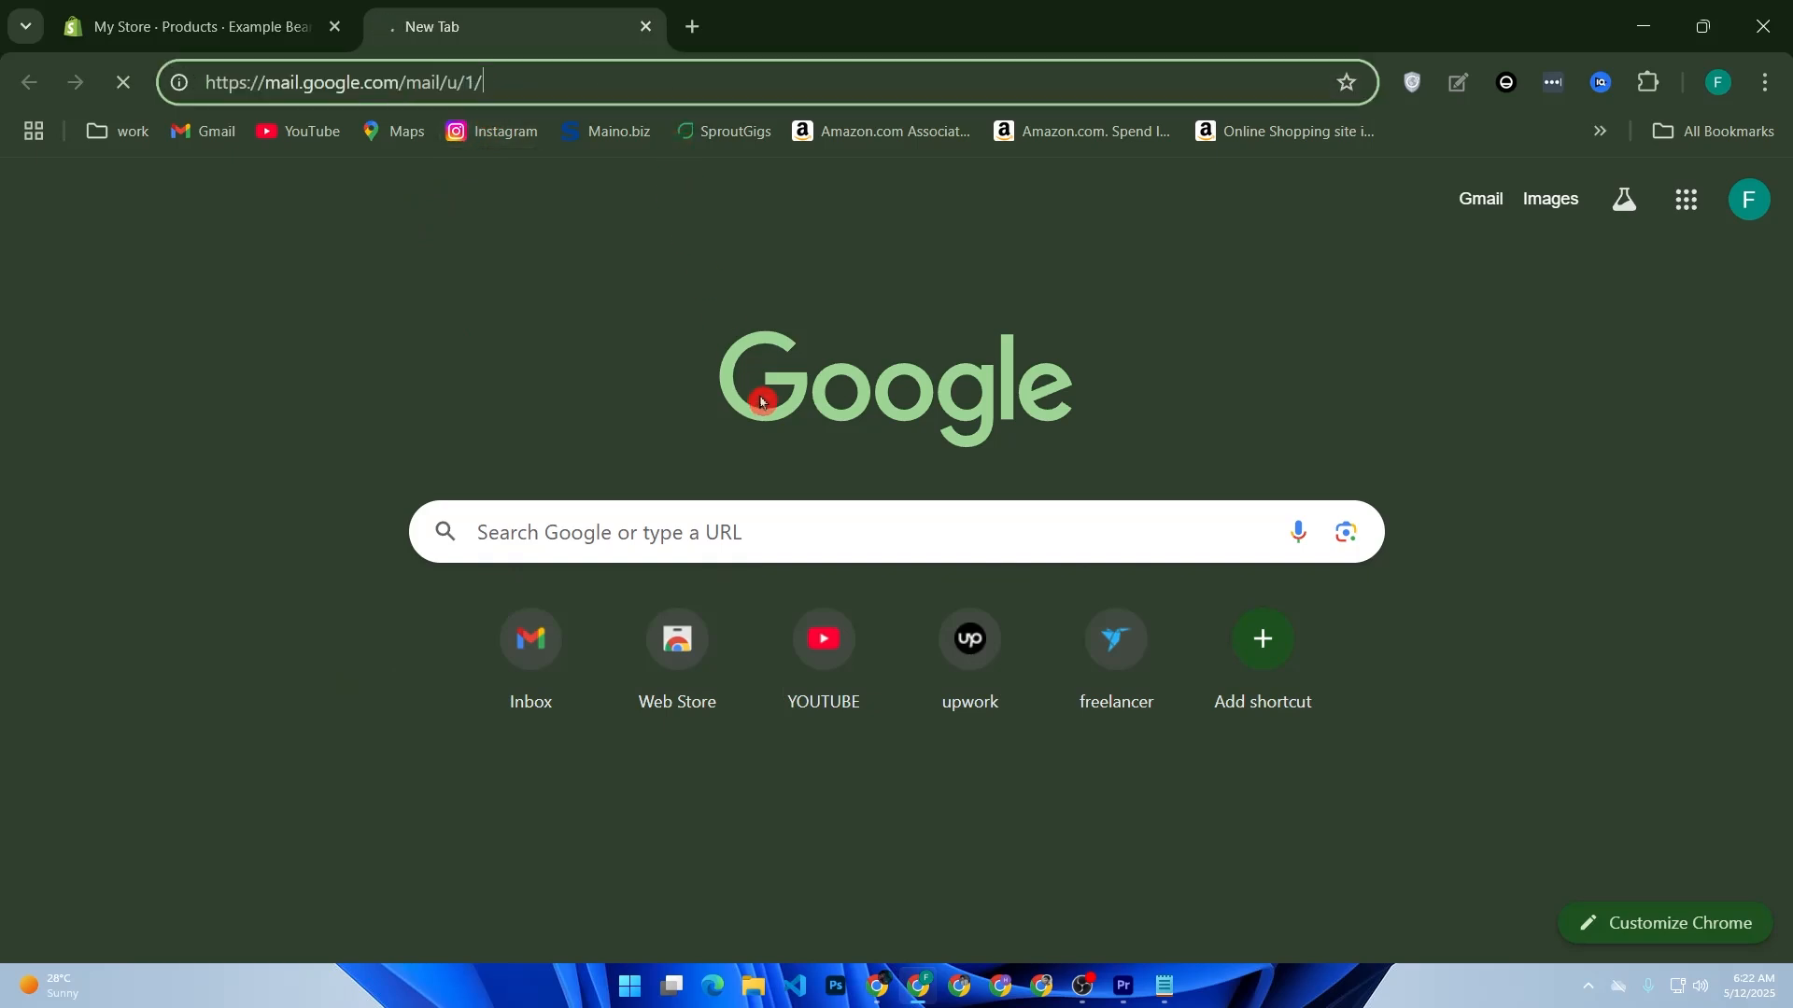
click(823, 663)
click(358, 87)
key(ctrl+c)
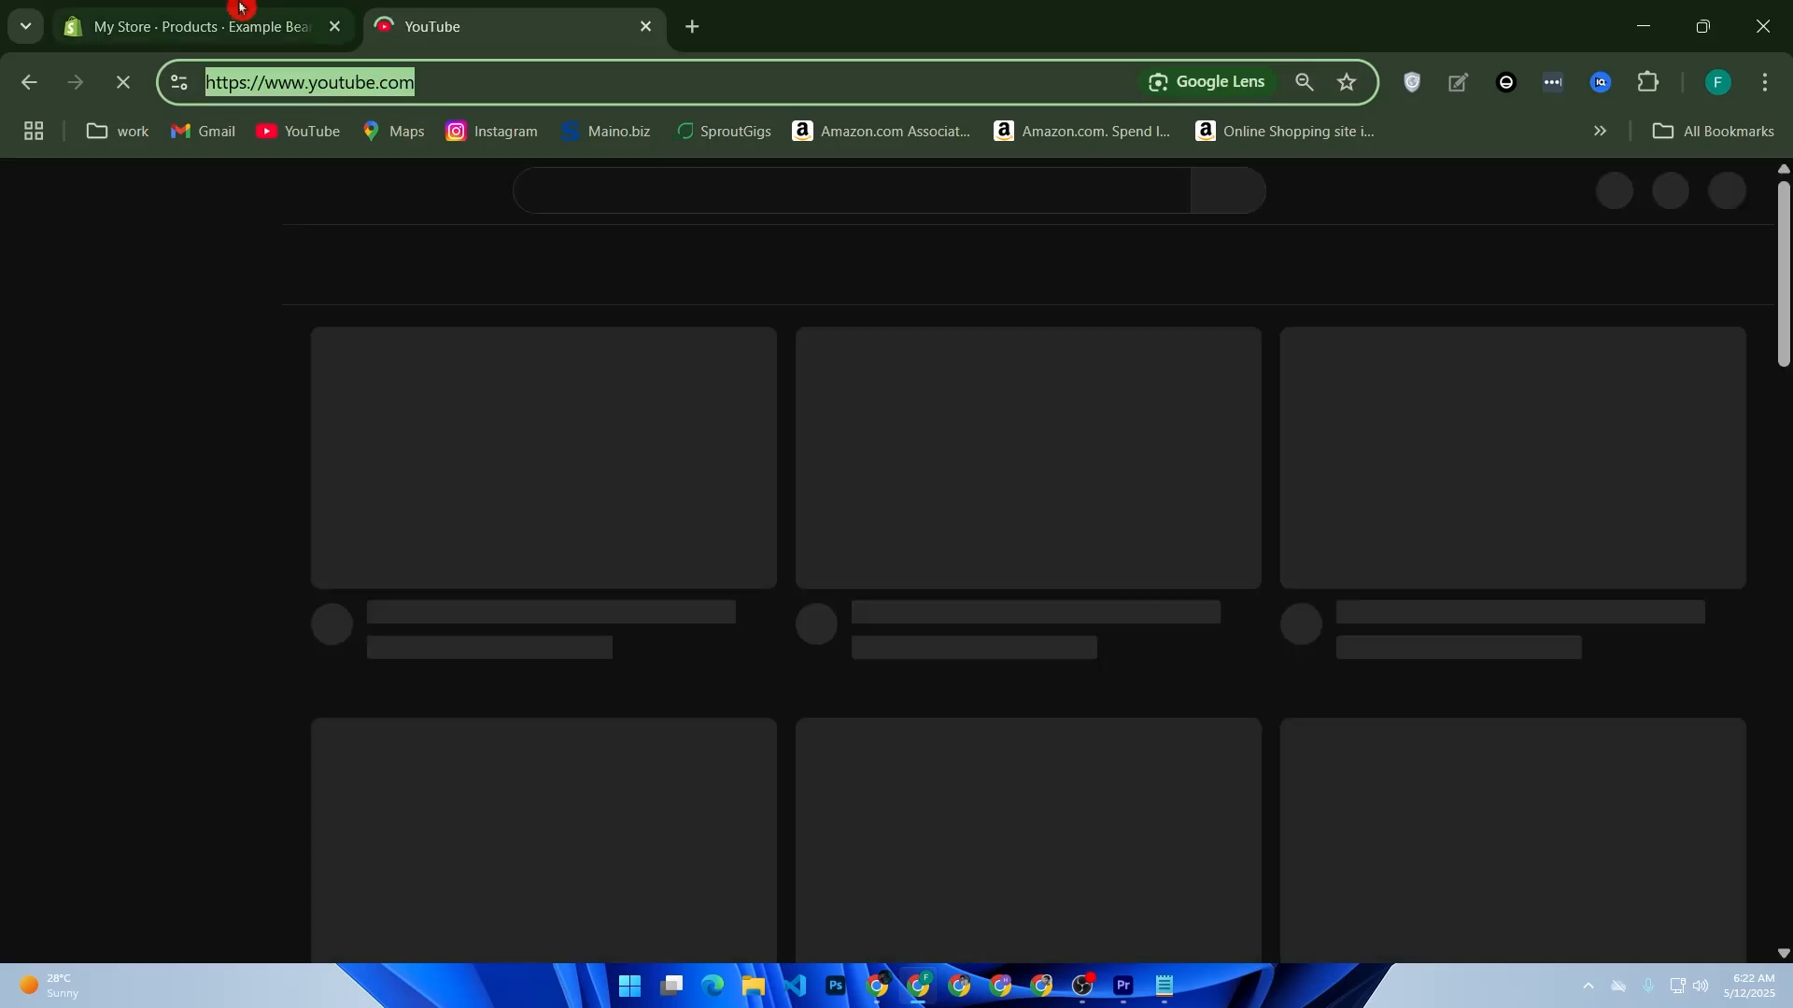
click(240, 18)
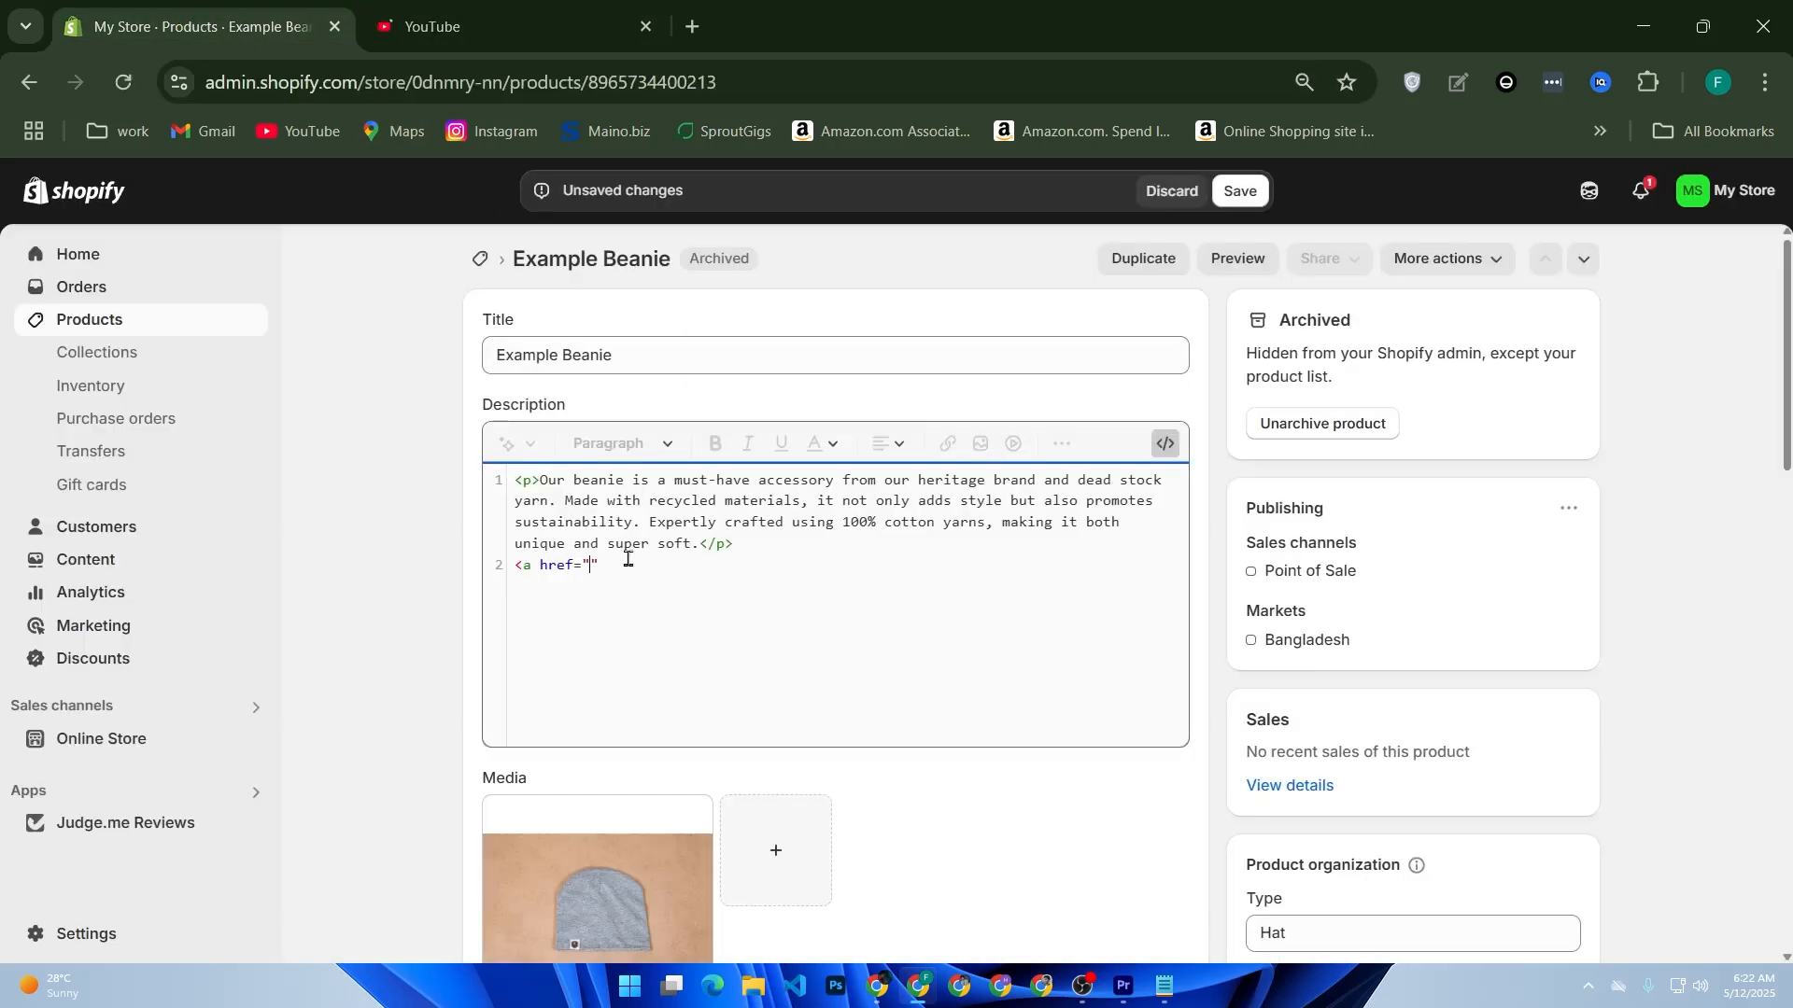
key(ctrl+v)
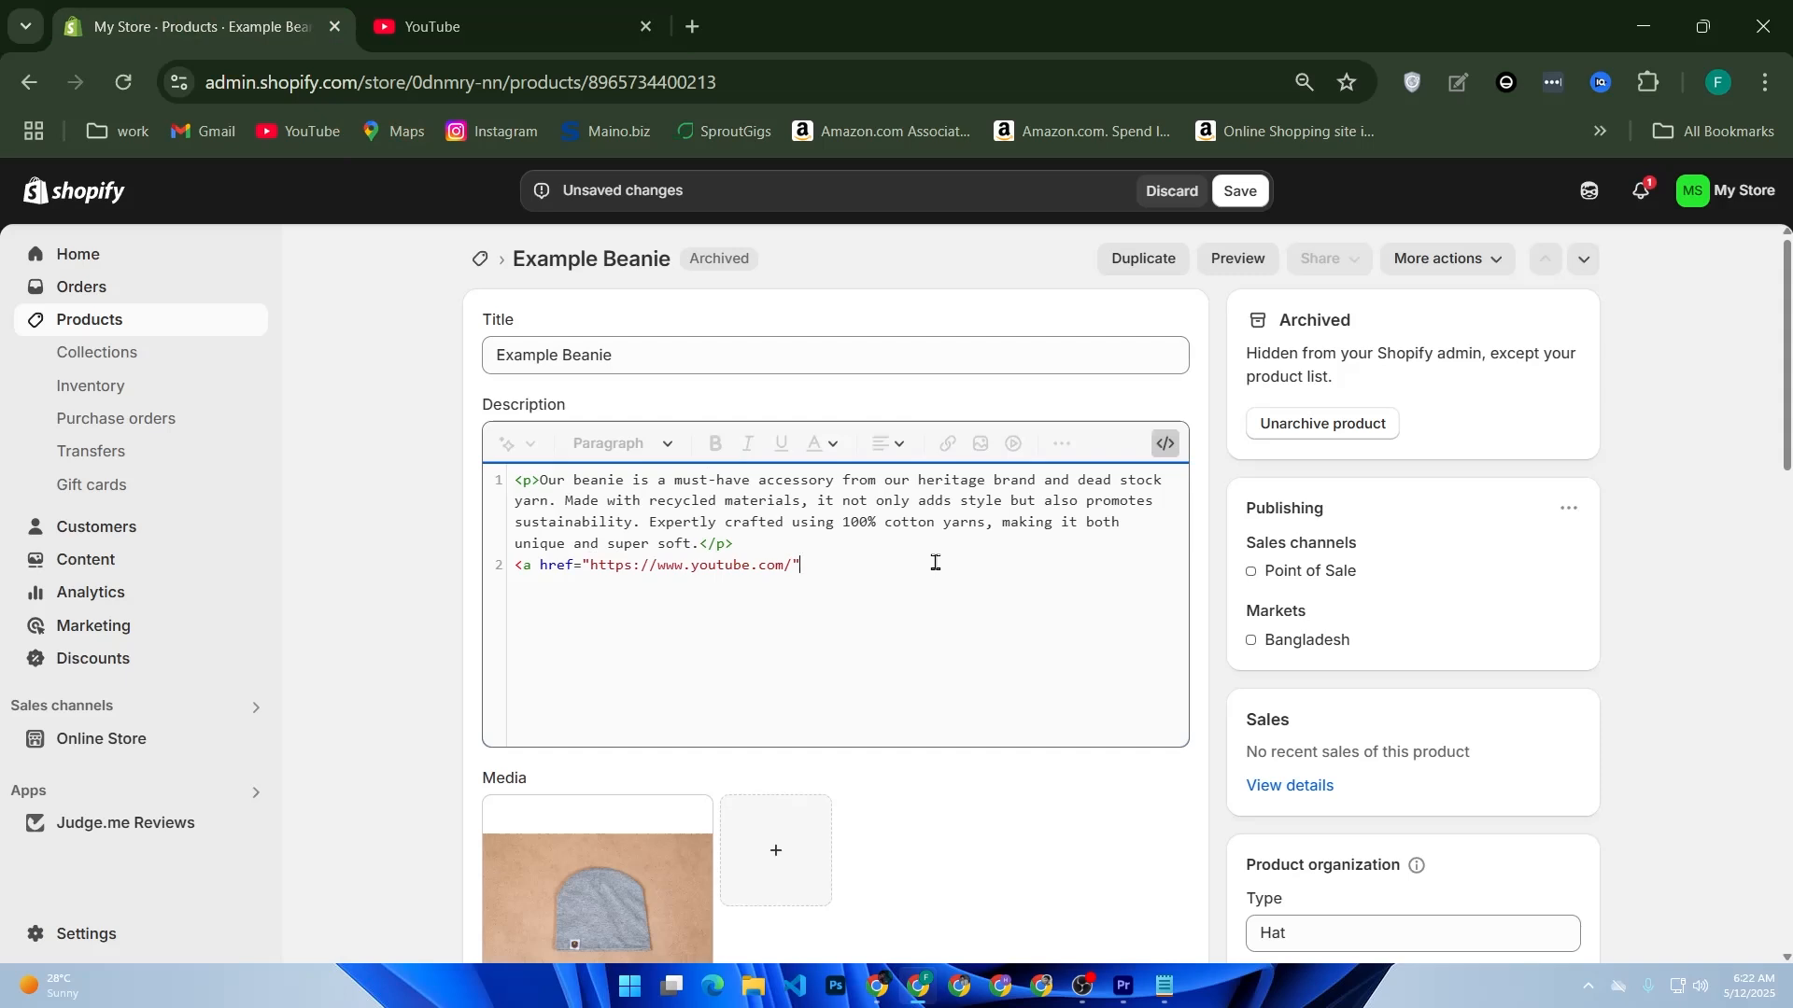
Step: Add target="_blank" to the link and complete its opening tag
text(tr)
text(r)
text(get)
text(")
text(=)
text(")
text(_)
text(blank)
key(BackSpace)
text(>)
text( </)
Step: Add the closing </a> tag for the link
key(BackSpace)
text(\a)
key(BackSpace)
key(BackSpace)
text(/a>)
Step: Insert a new line inside the link and start an img tag with a src attribute
click(676, 588)
key(Return)
click(676, 588)
key(Return)
text(< i)
key(BackSpace)
text(img src)
Step: Look up the path of the Screenshots folder under Pictures in File Explorer, and return to the Shopify product page
click(759, 995)
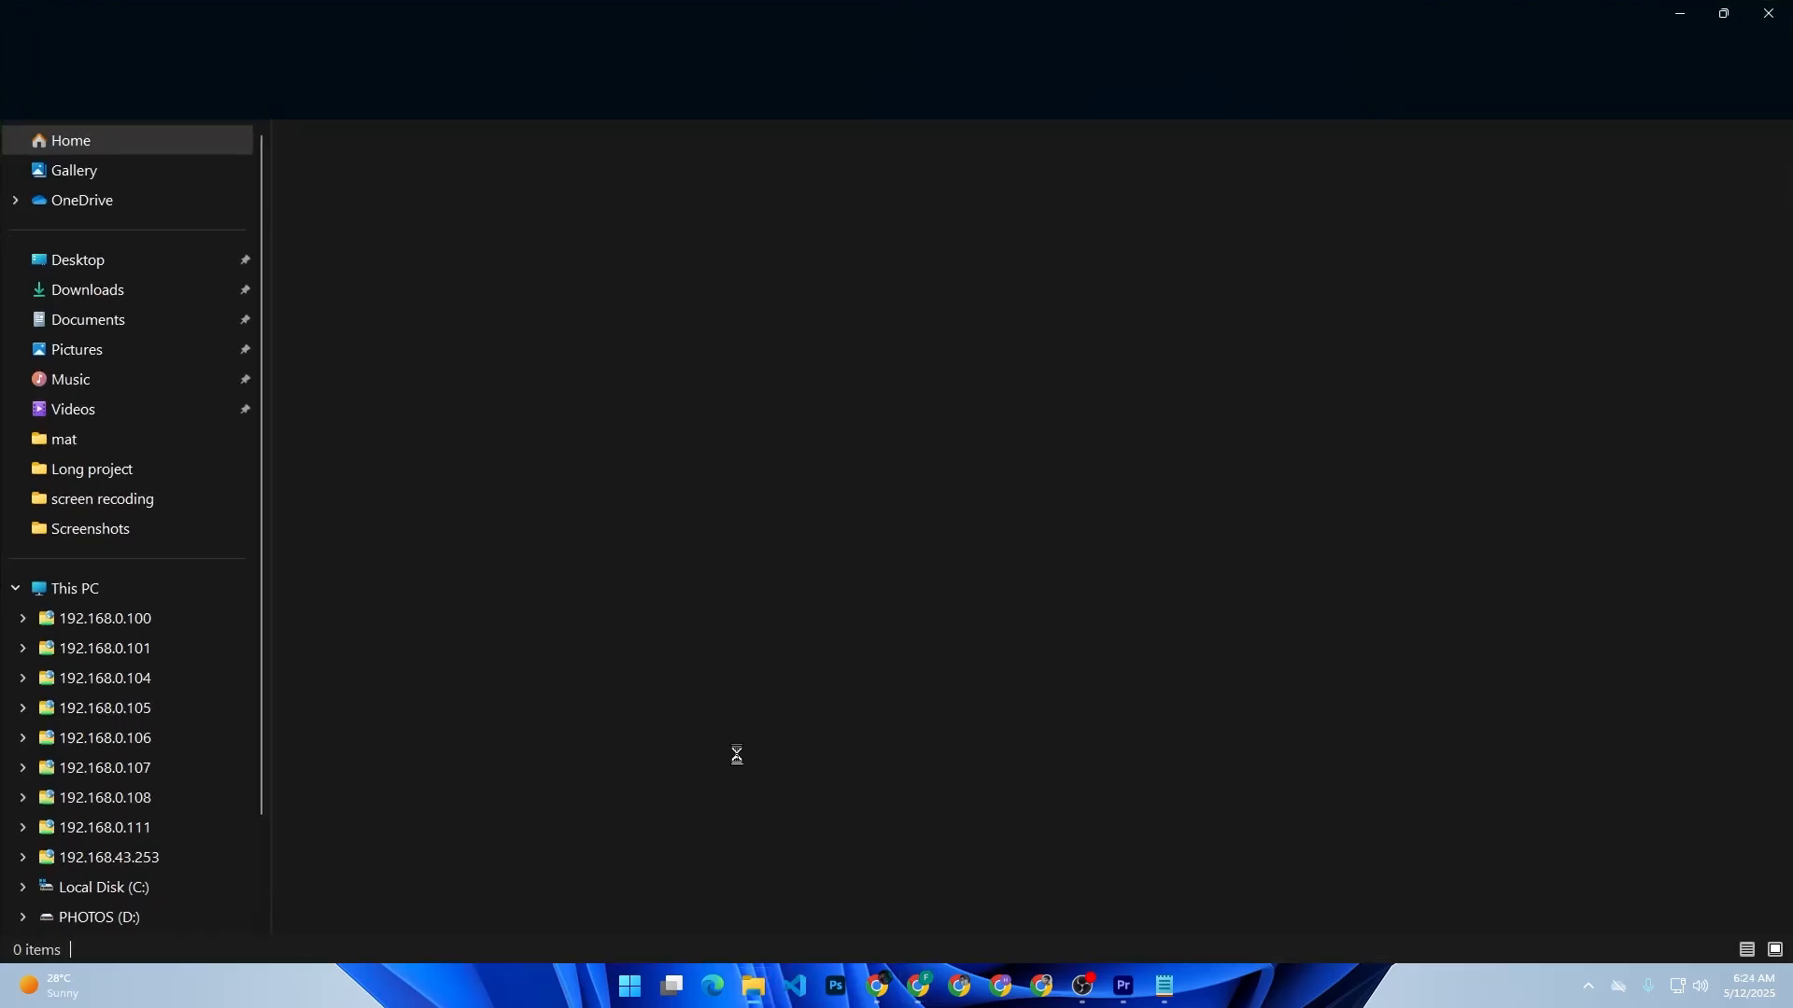
click(120, 351)
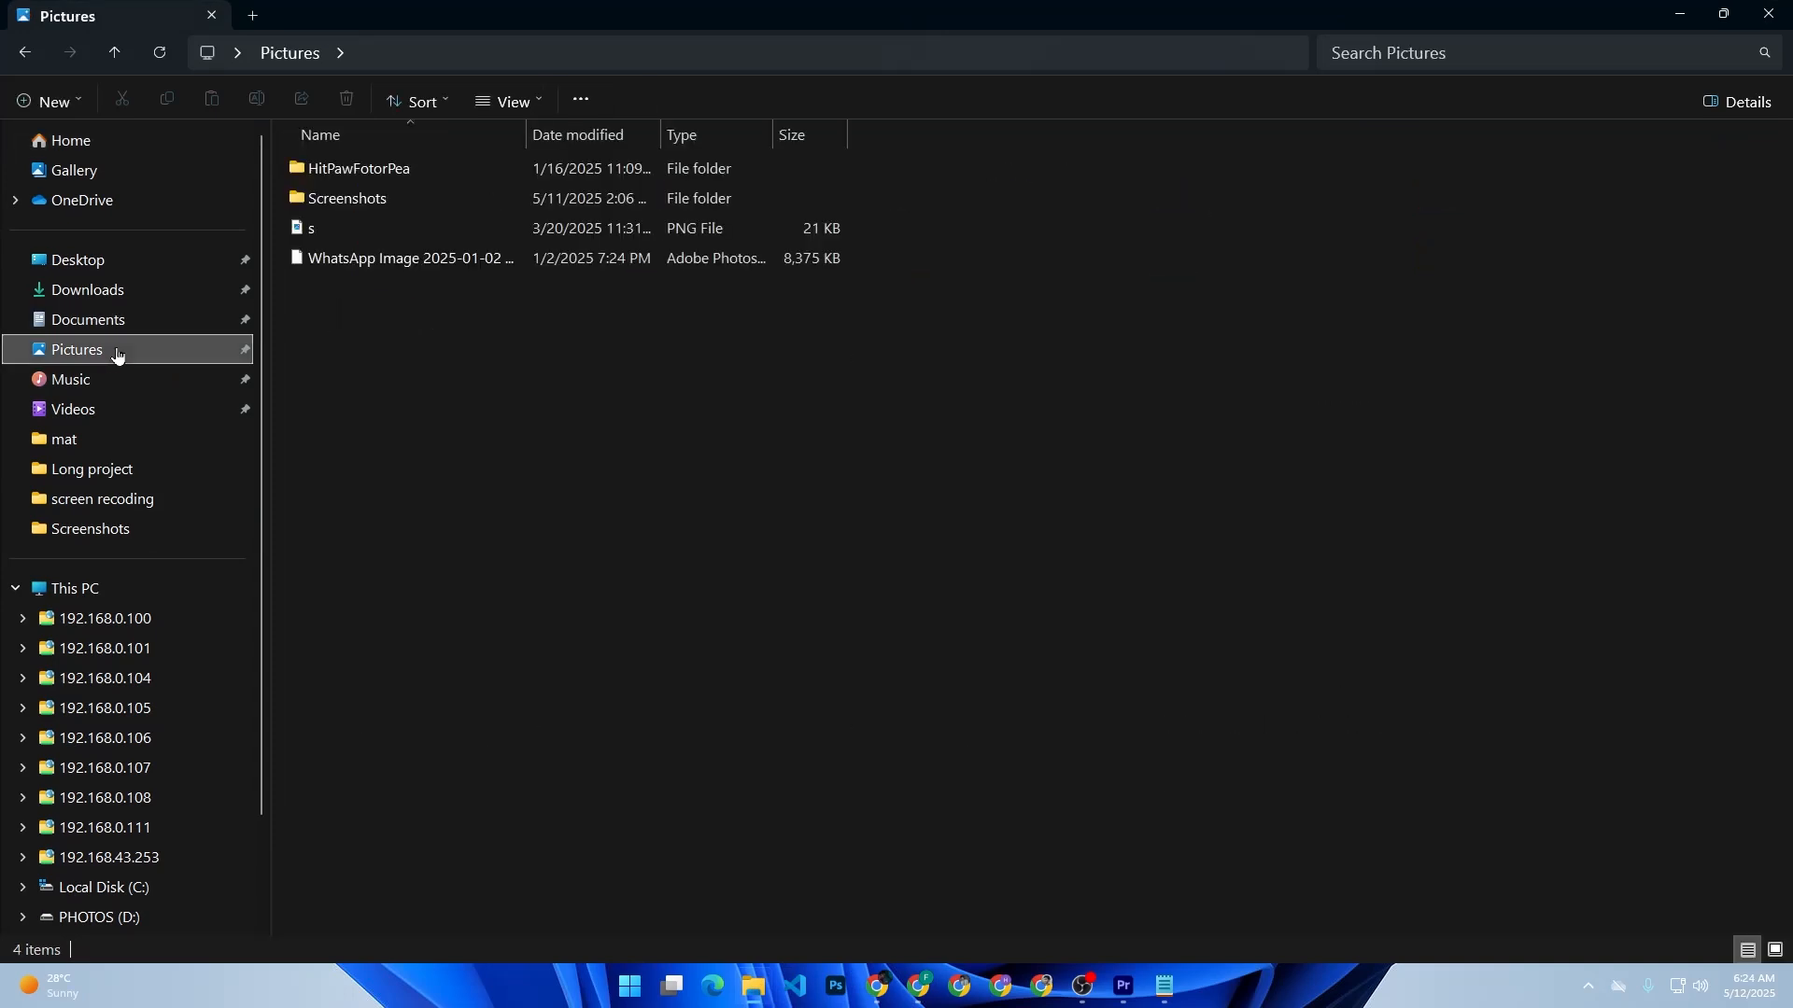
double_click(359, 199)
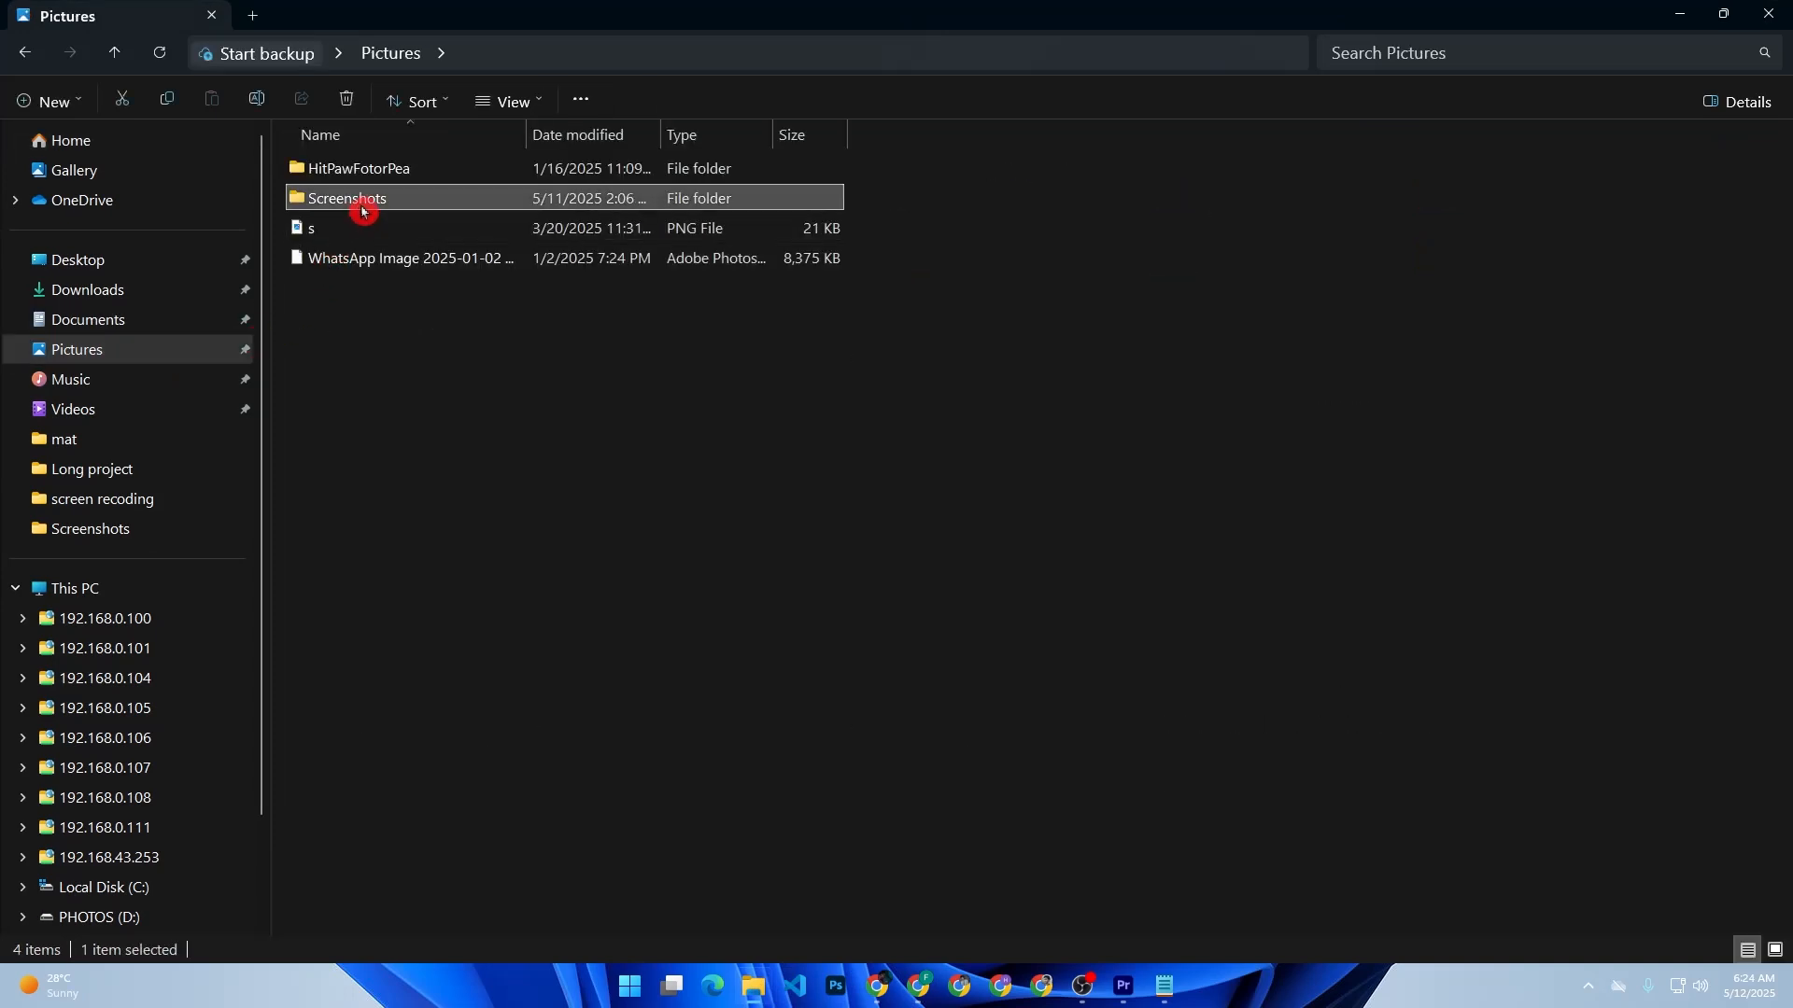
click(355, 198)
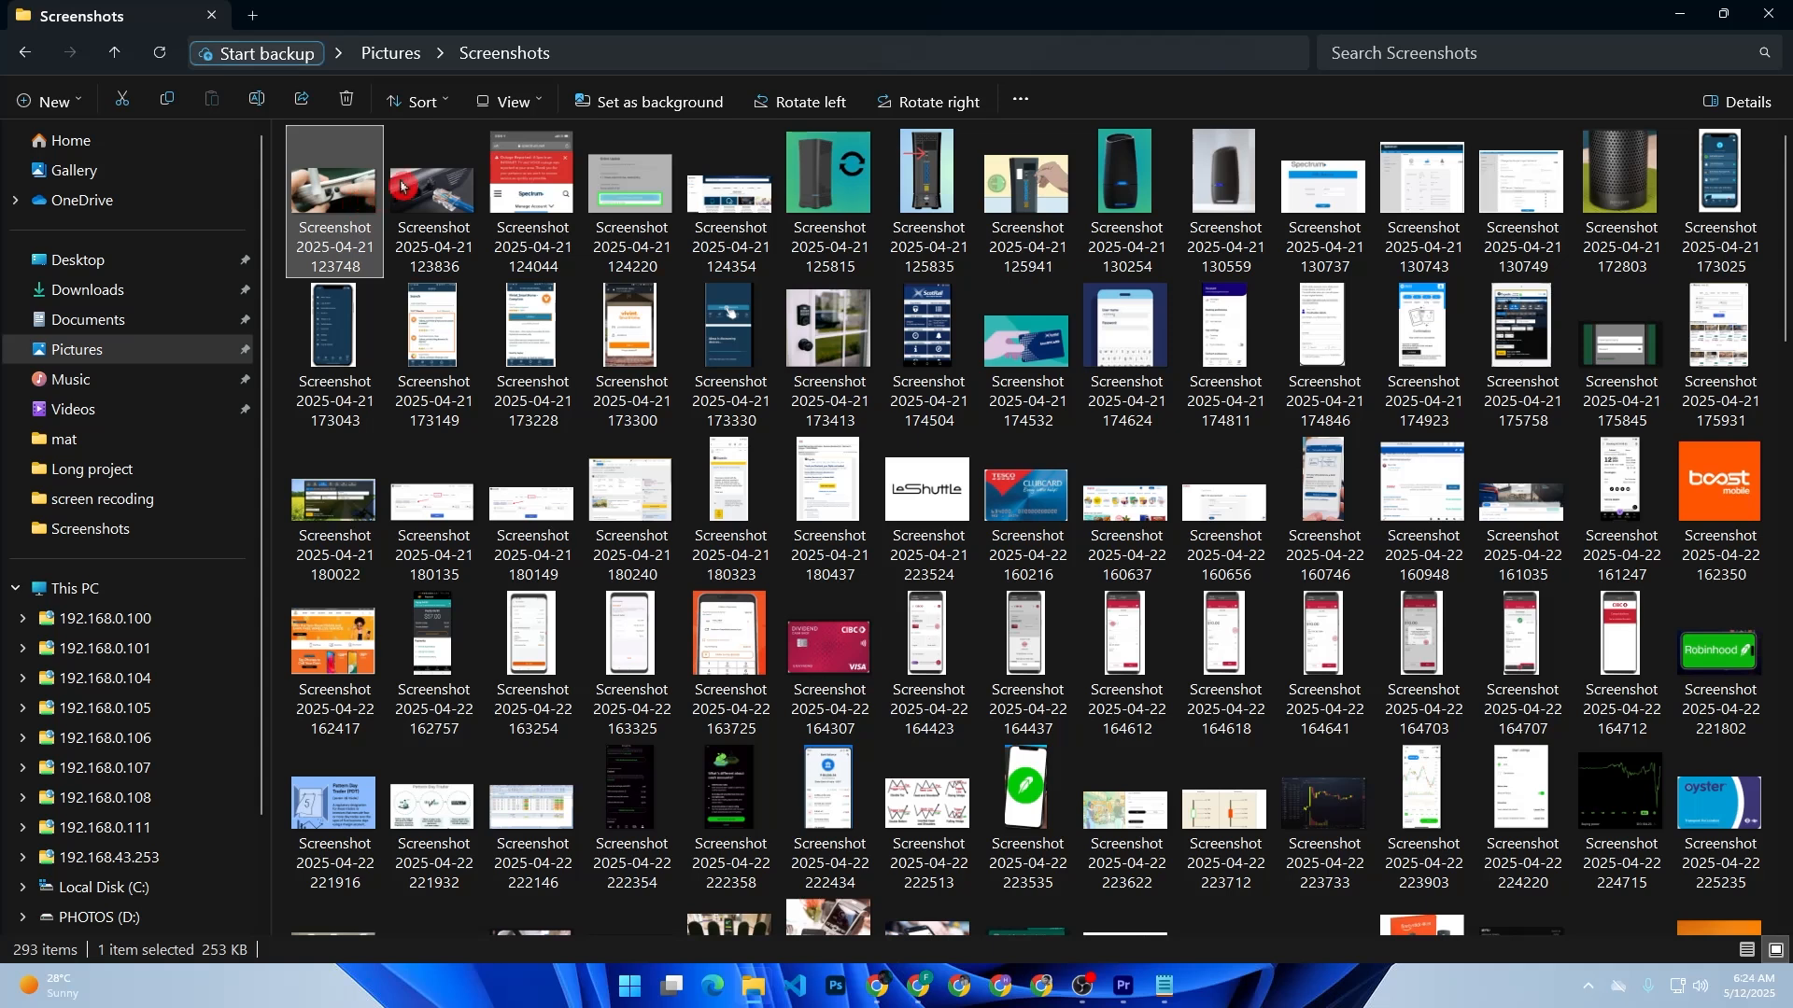
click(592, 51)
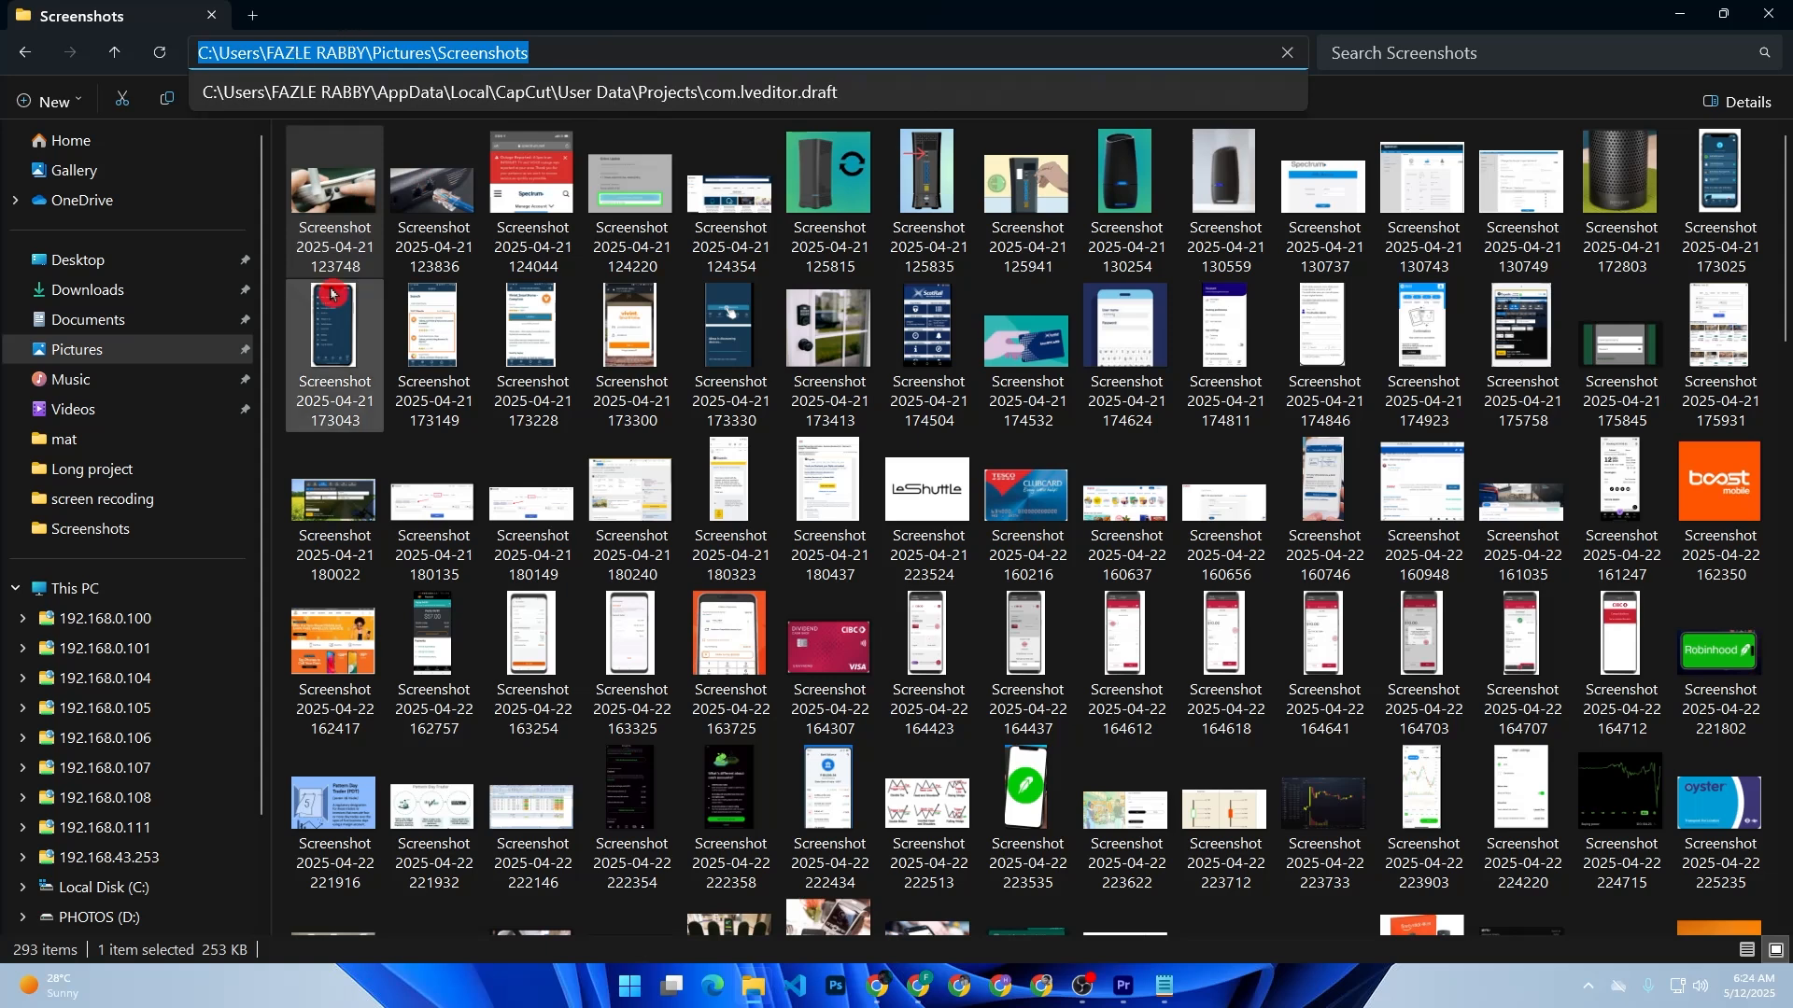
click(924, 995)
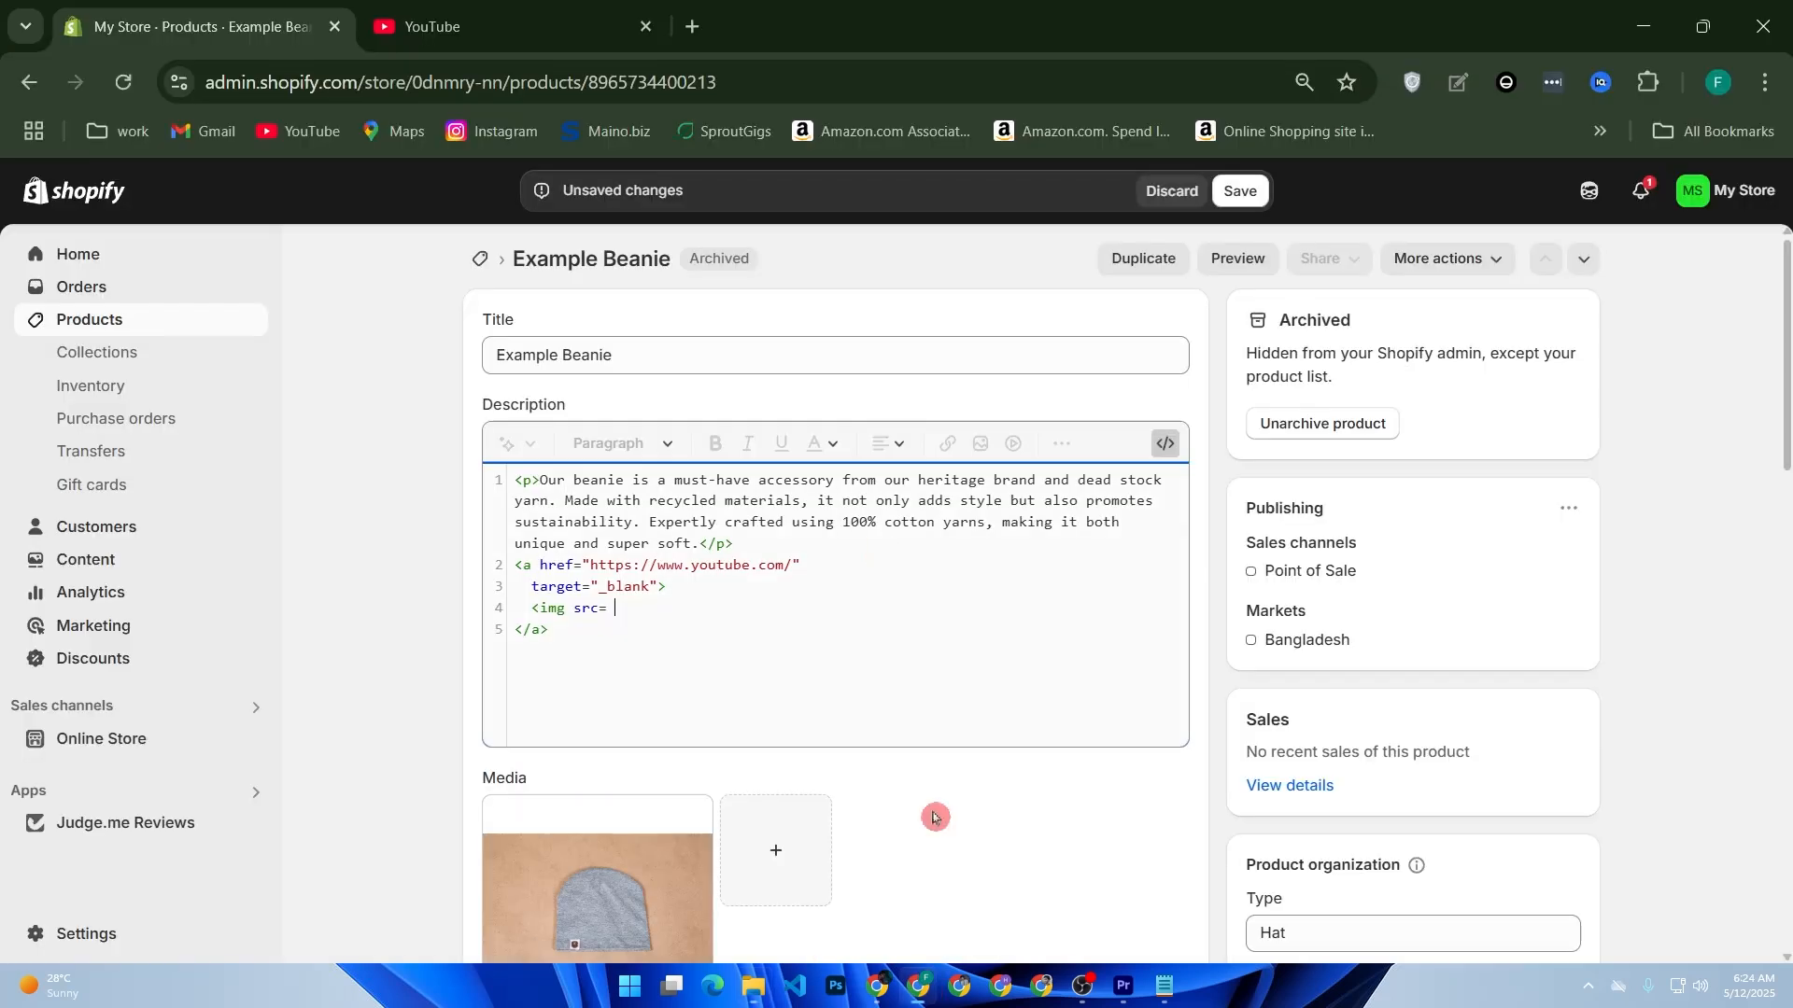
Step: Open a new browser tab ready for a Google search
click(692, 37)
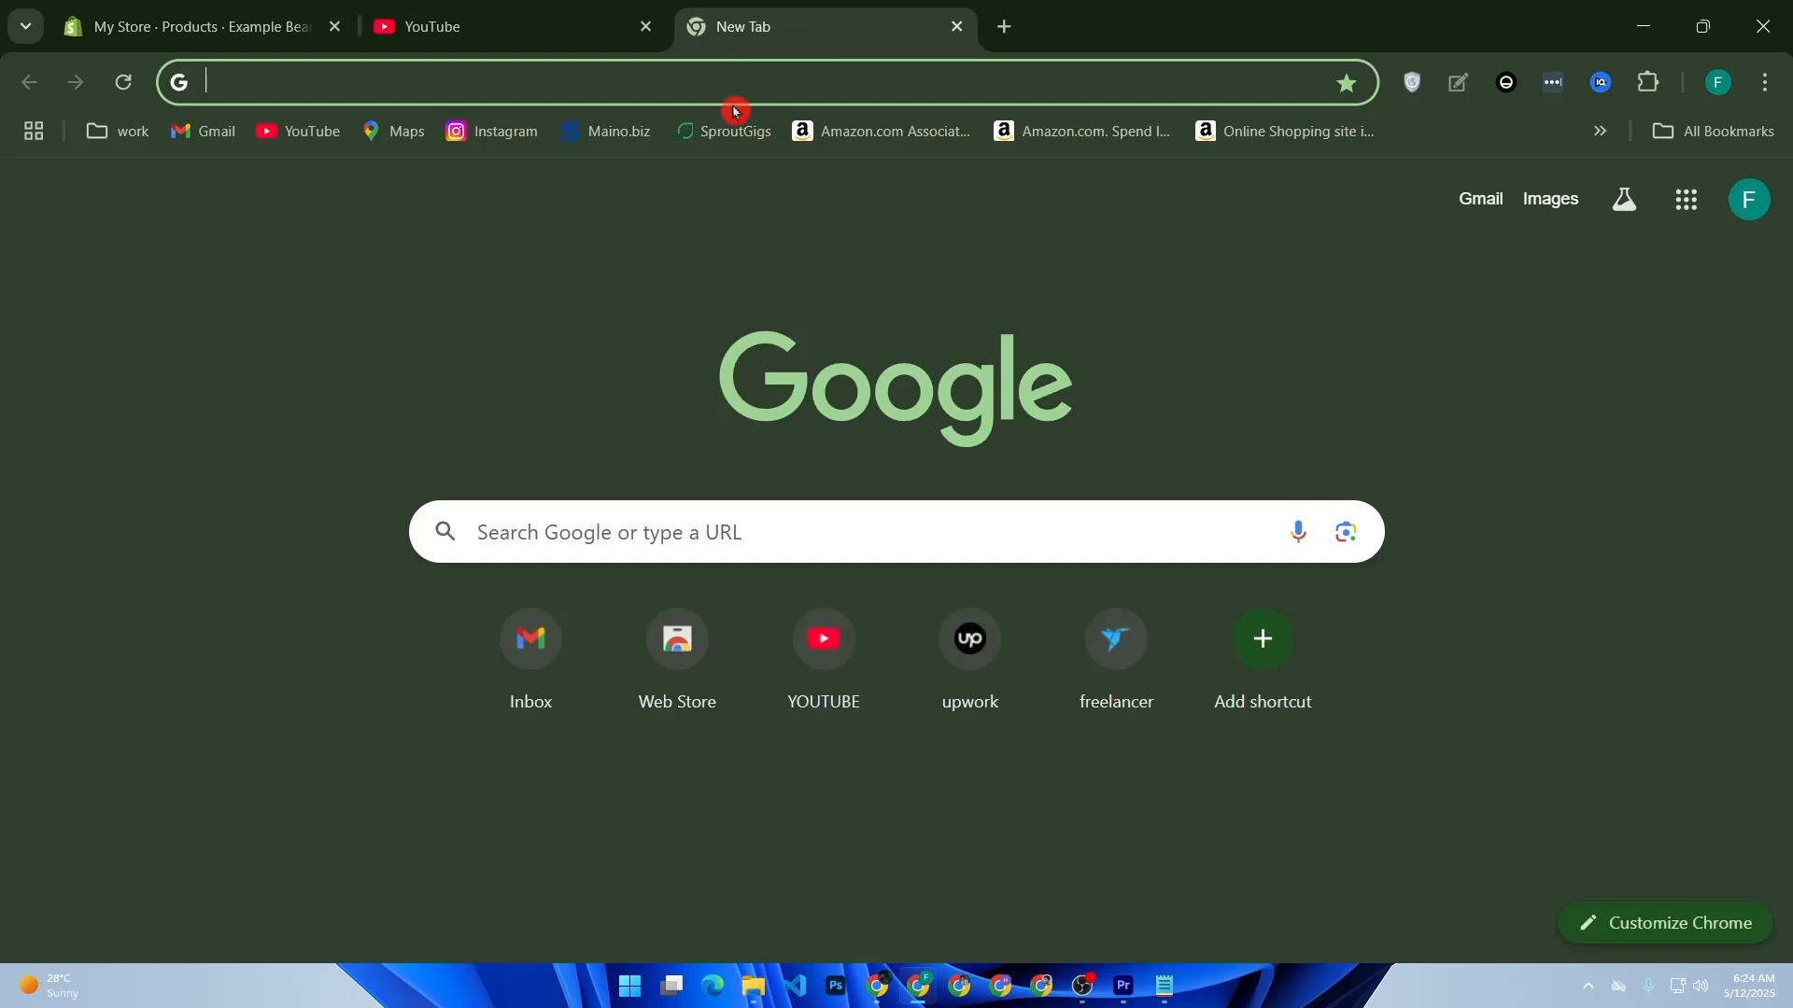
click(645, 518)
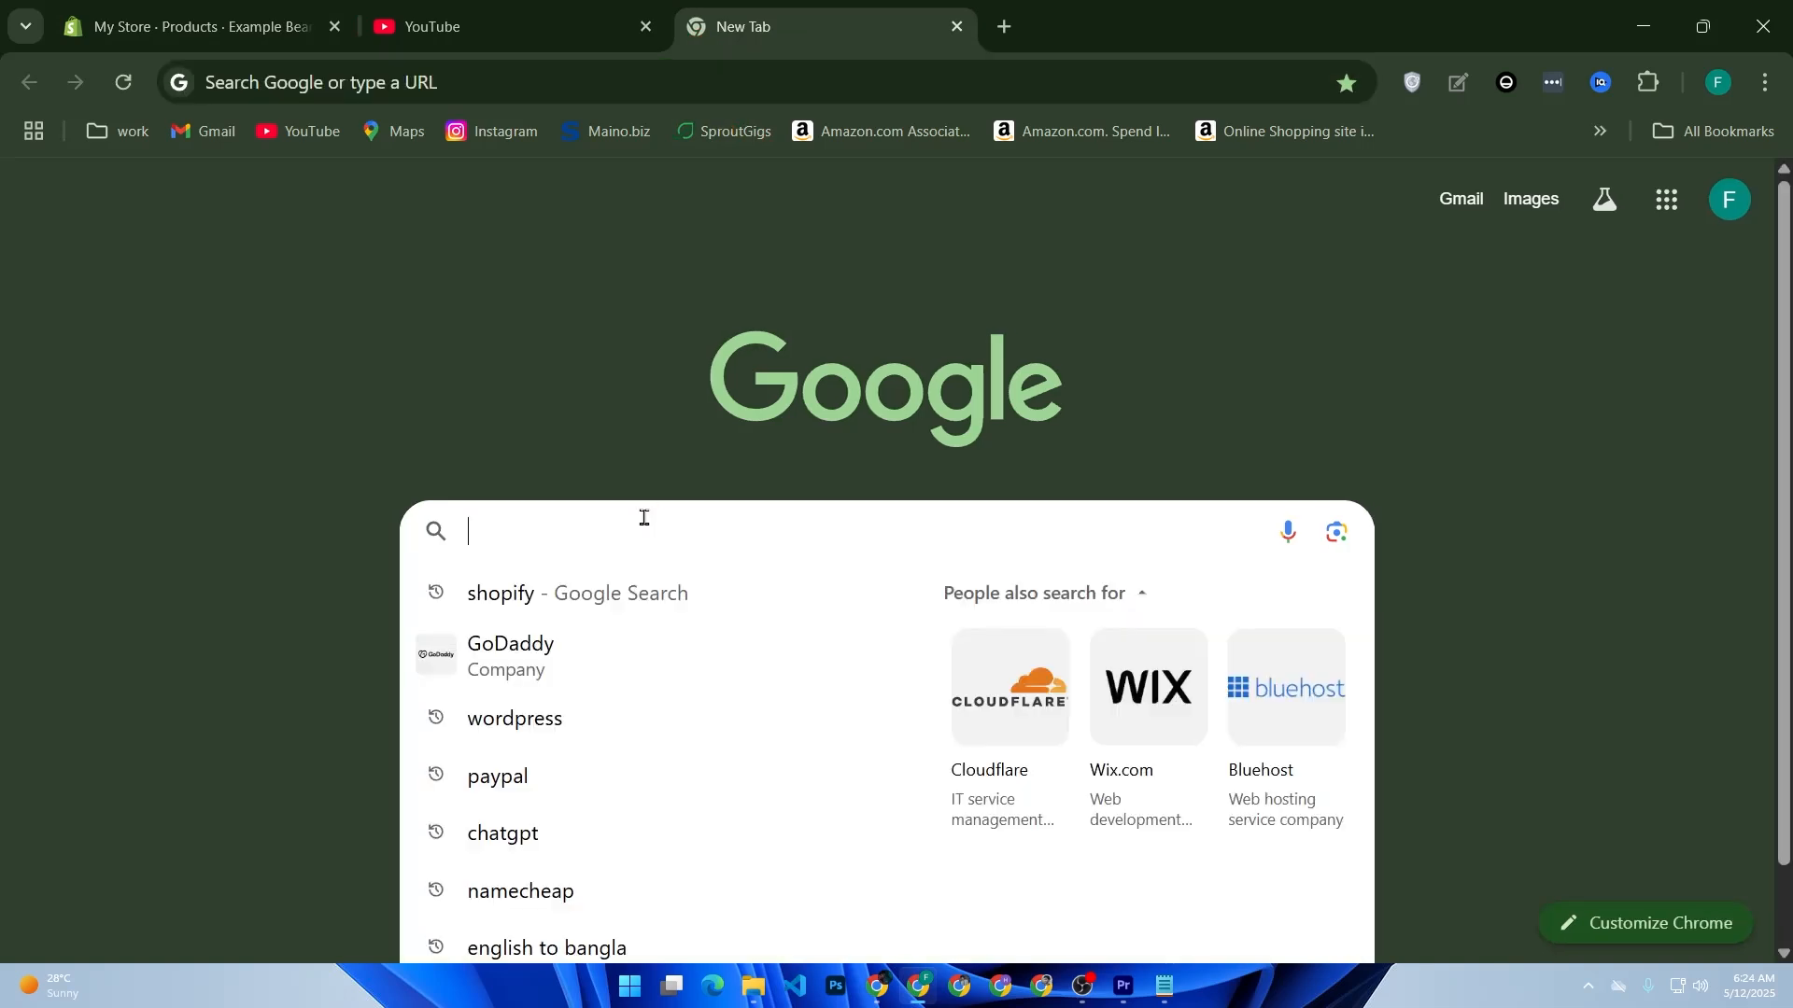
click(646, 522)
Step: Back in the product's HTML, give the img tag an empty src value, set alt="shop now", and close the tag
click(224, 20)
click(618, 607)
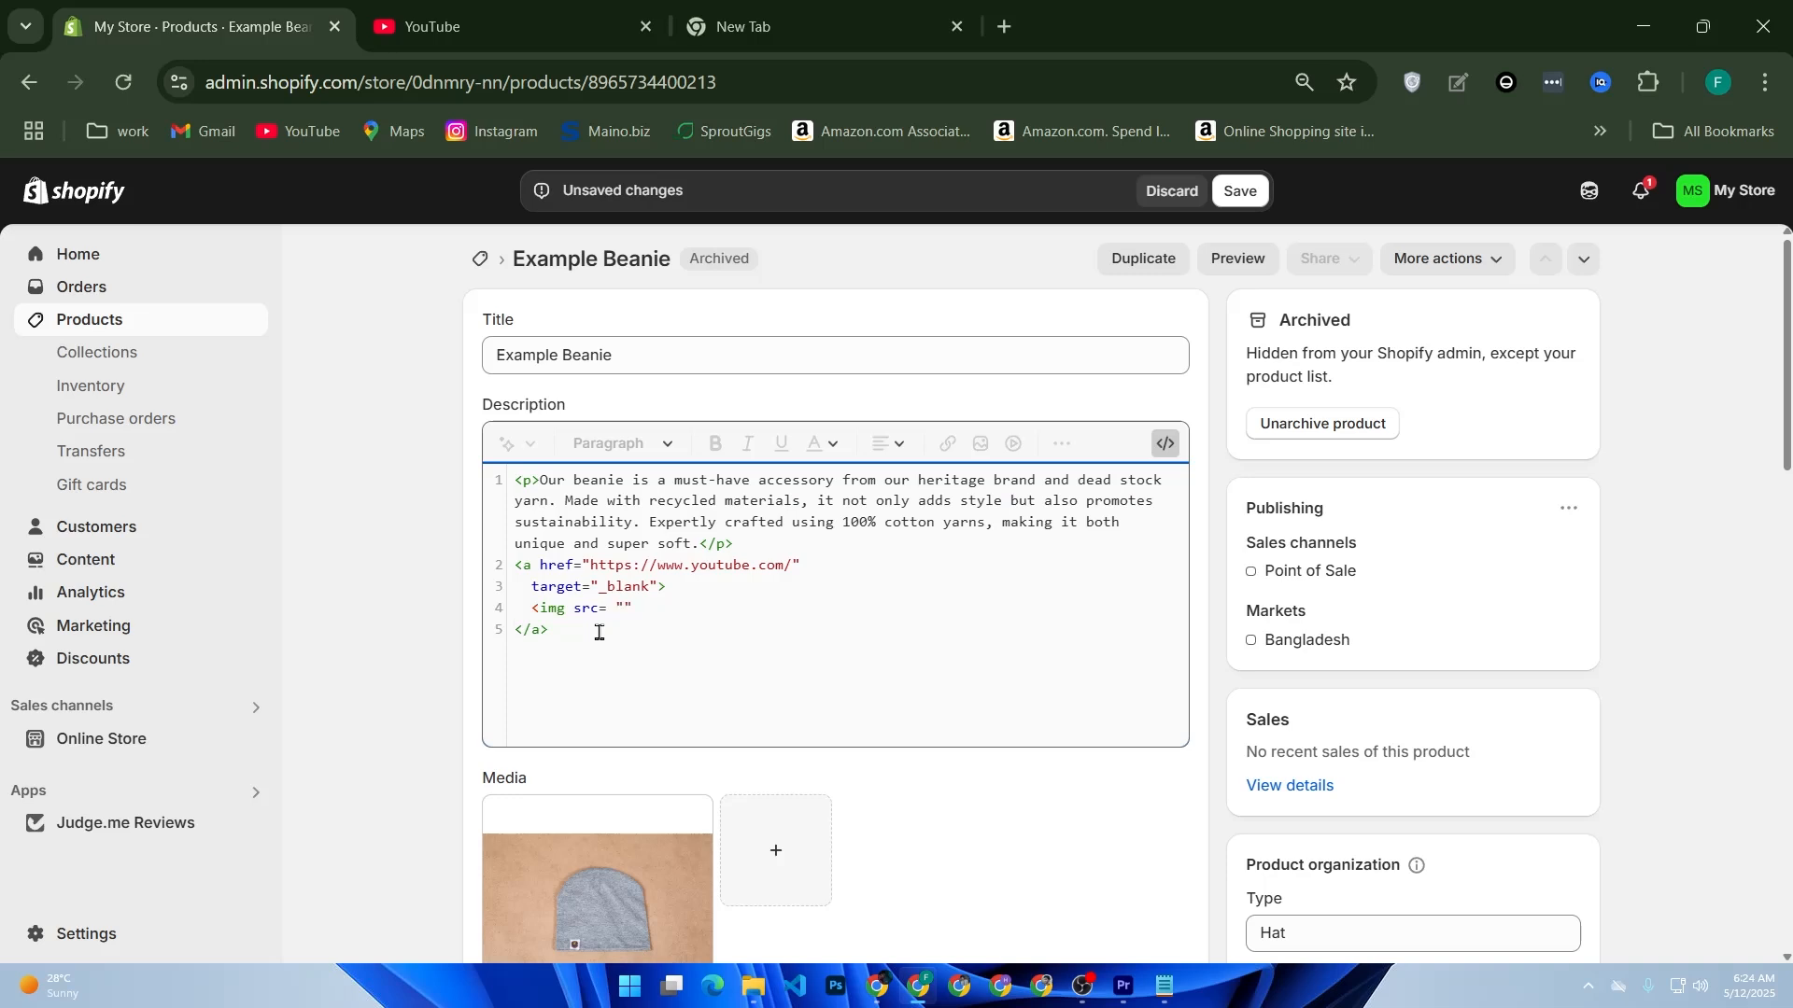
key(Return)
key(BackSpace)
key(BackSpace)
text(alt="shop now"/>)
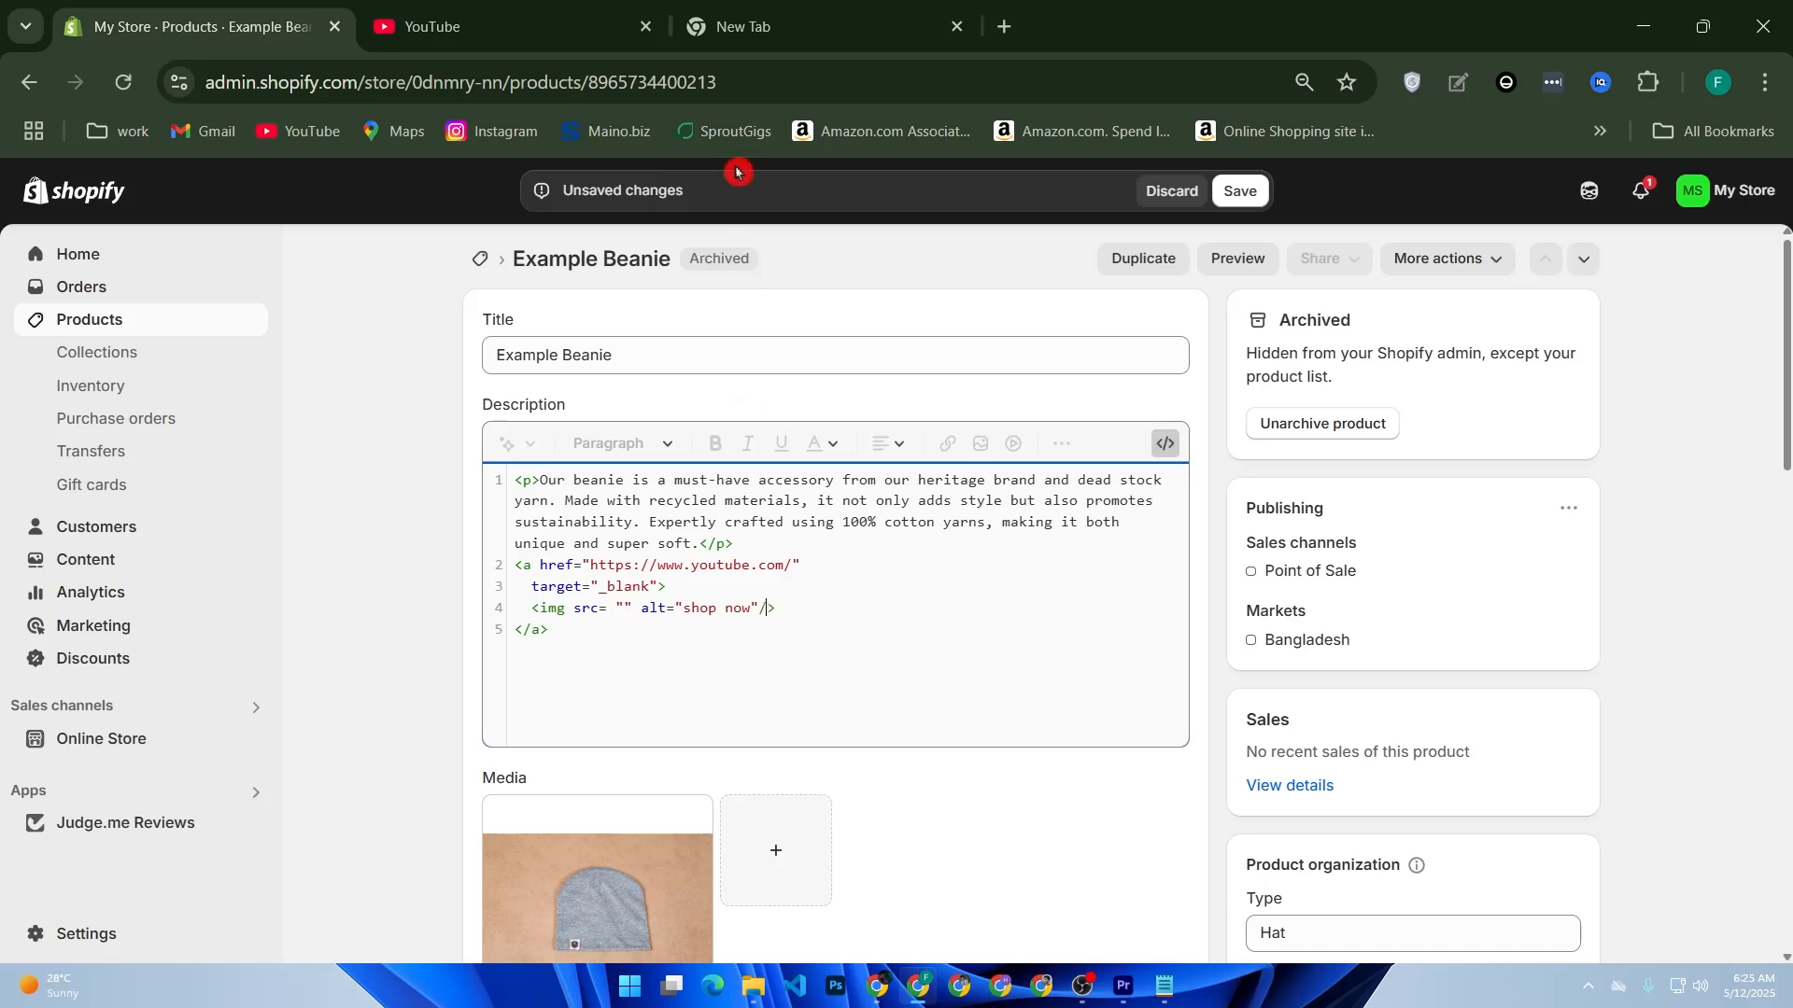
click(764, 19)
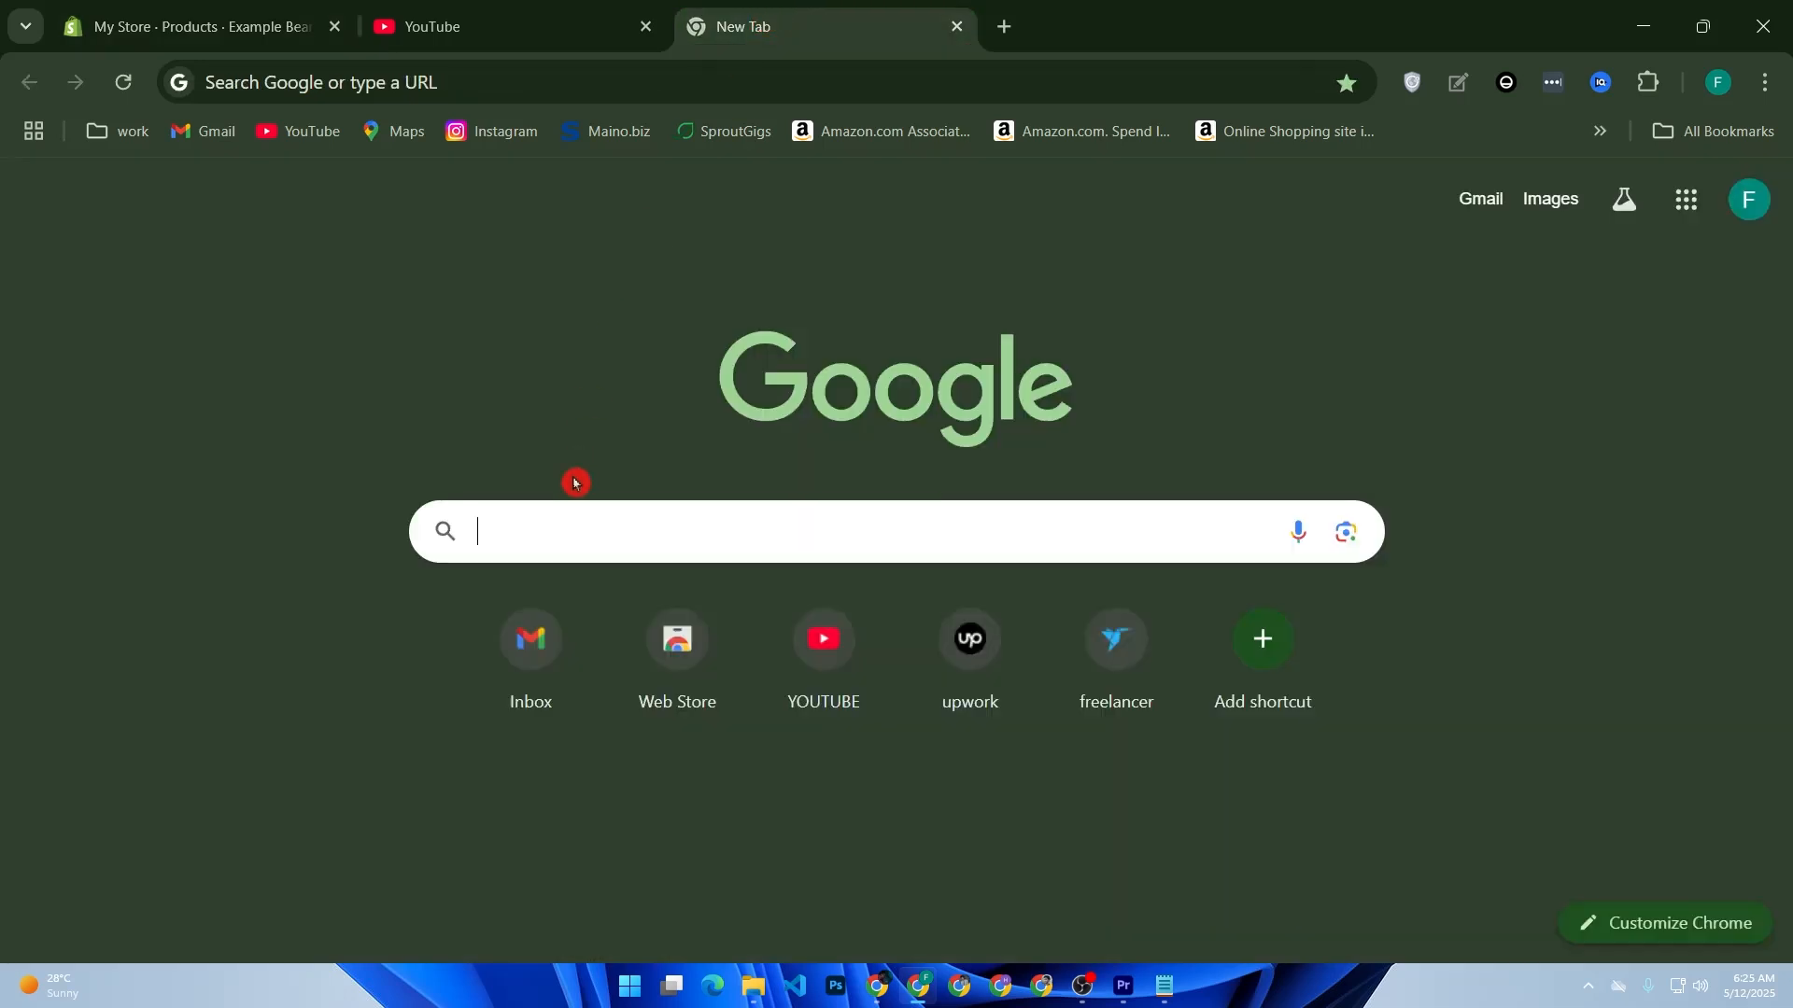
text(sho)
key(Return)
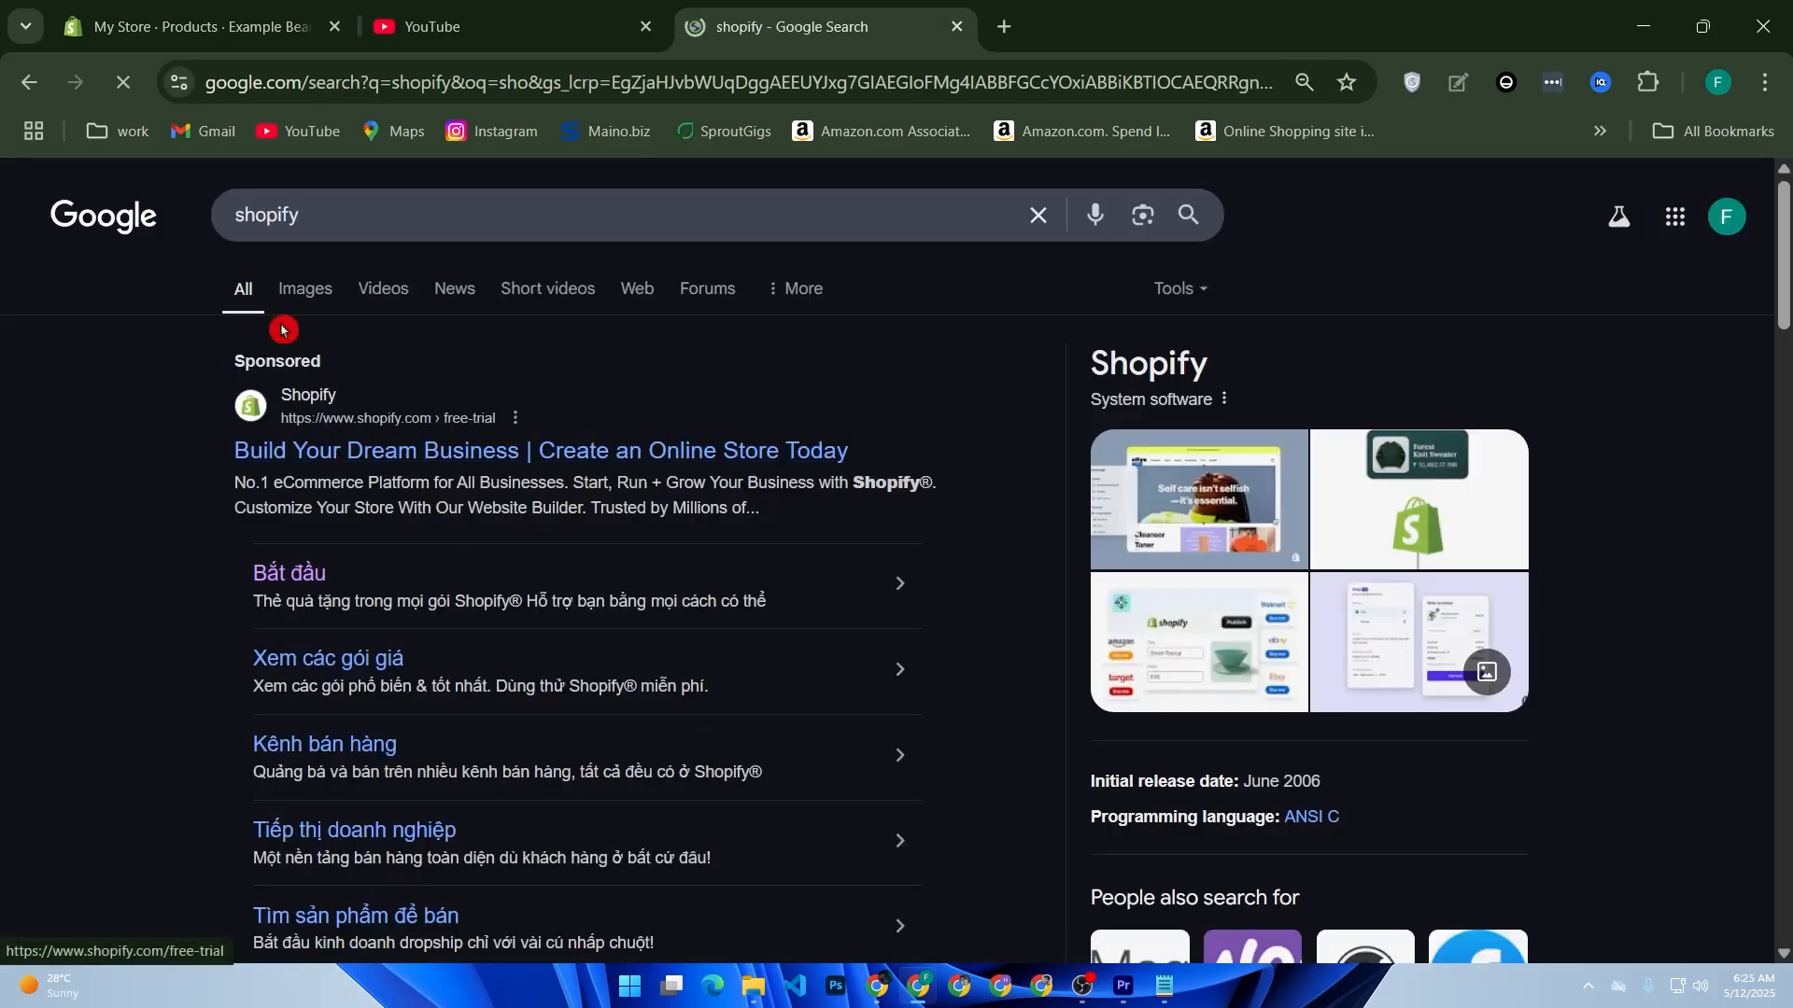
click(279, 295)
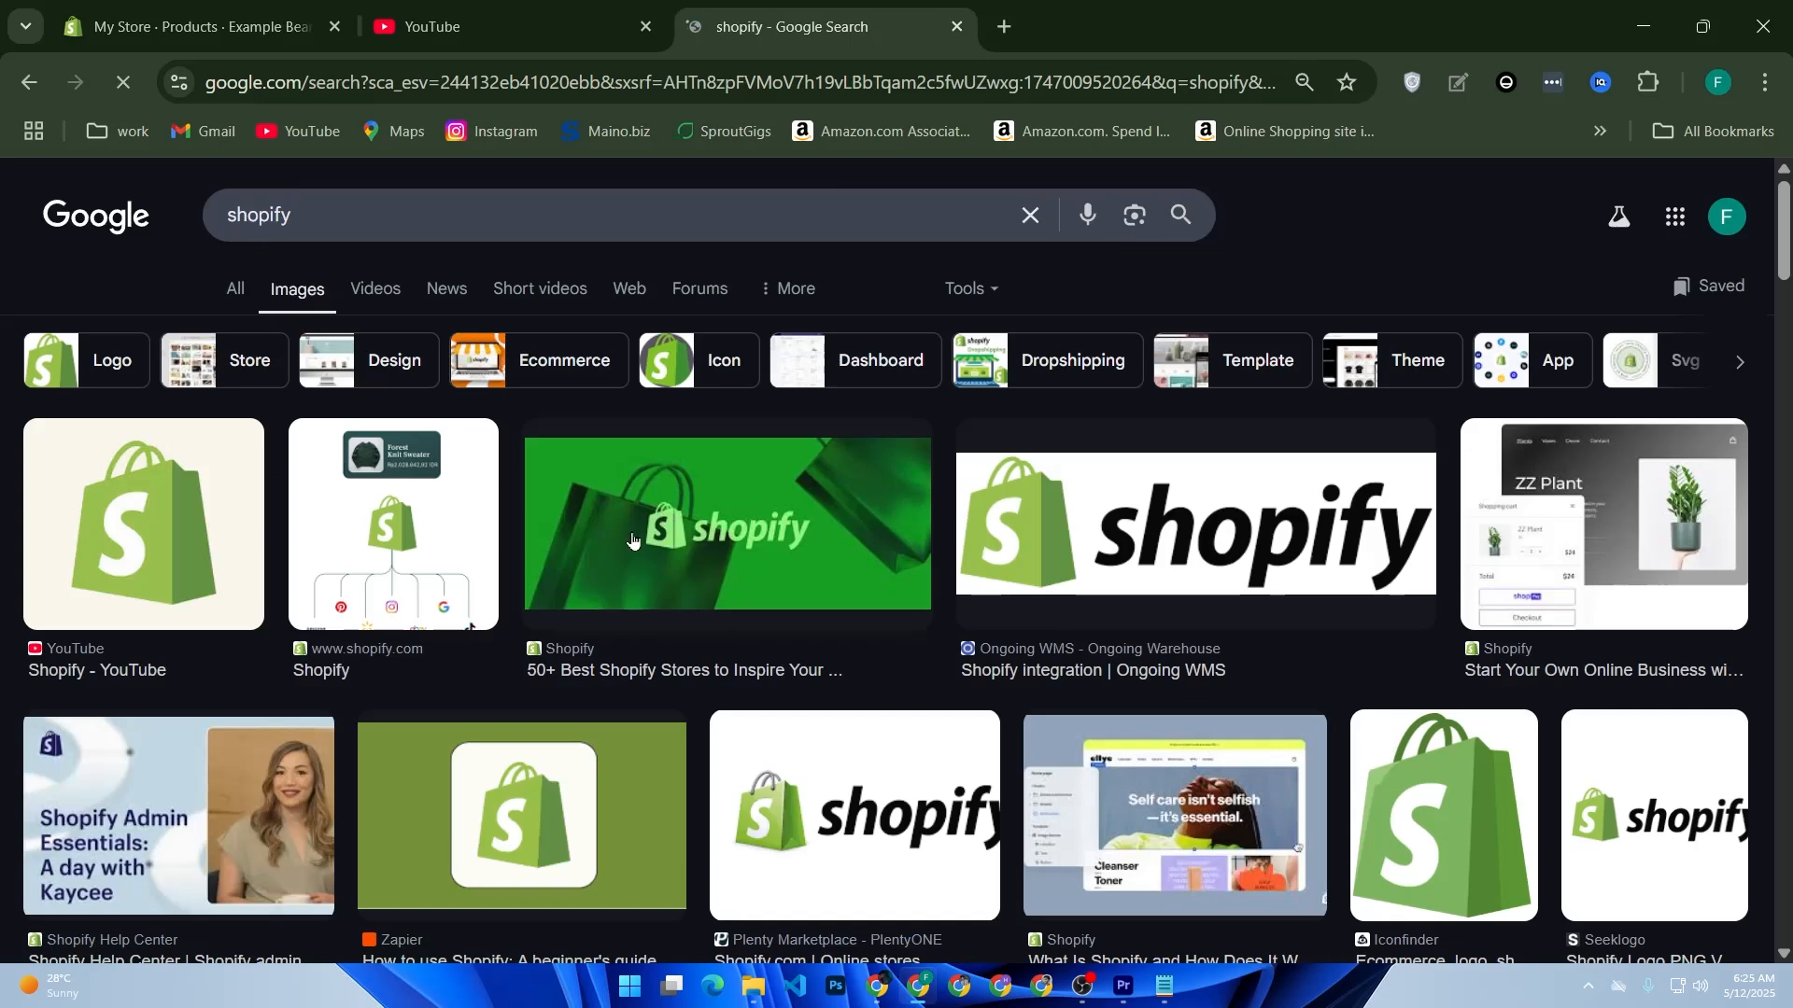
right_click(446, 560)
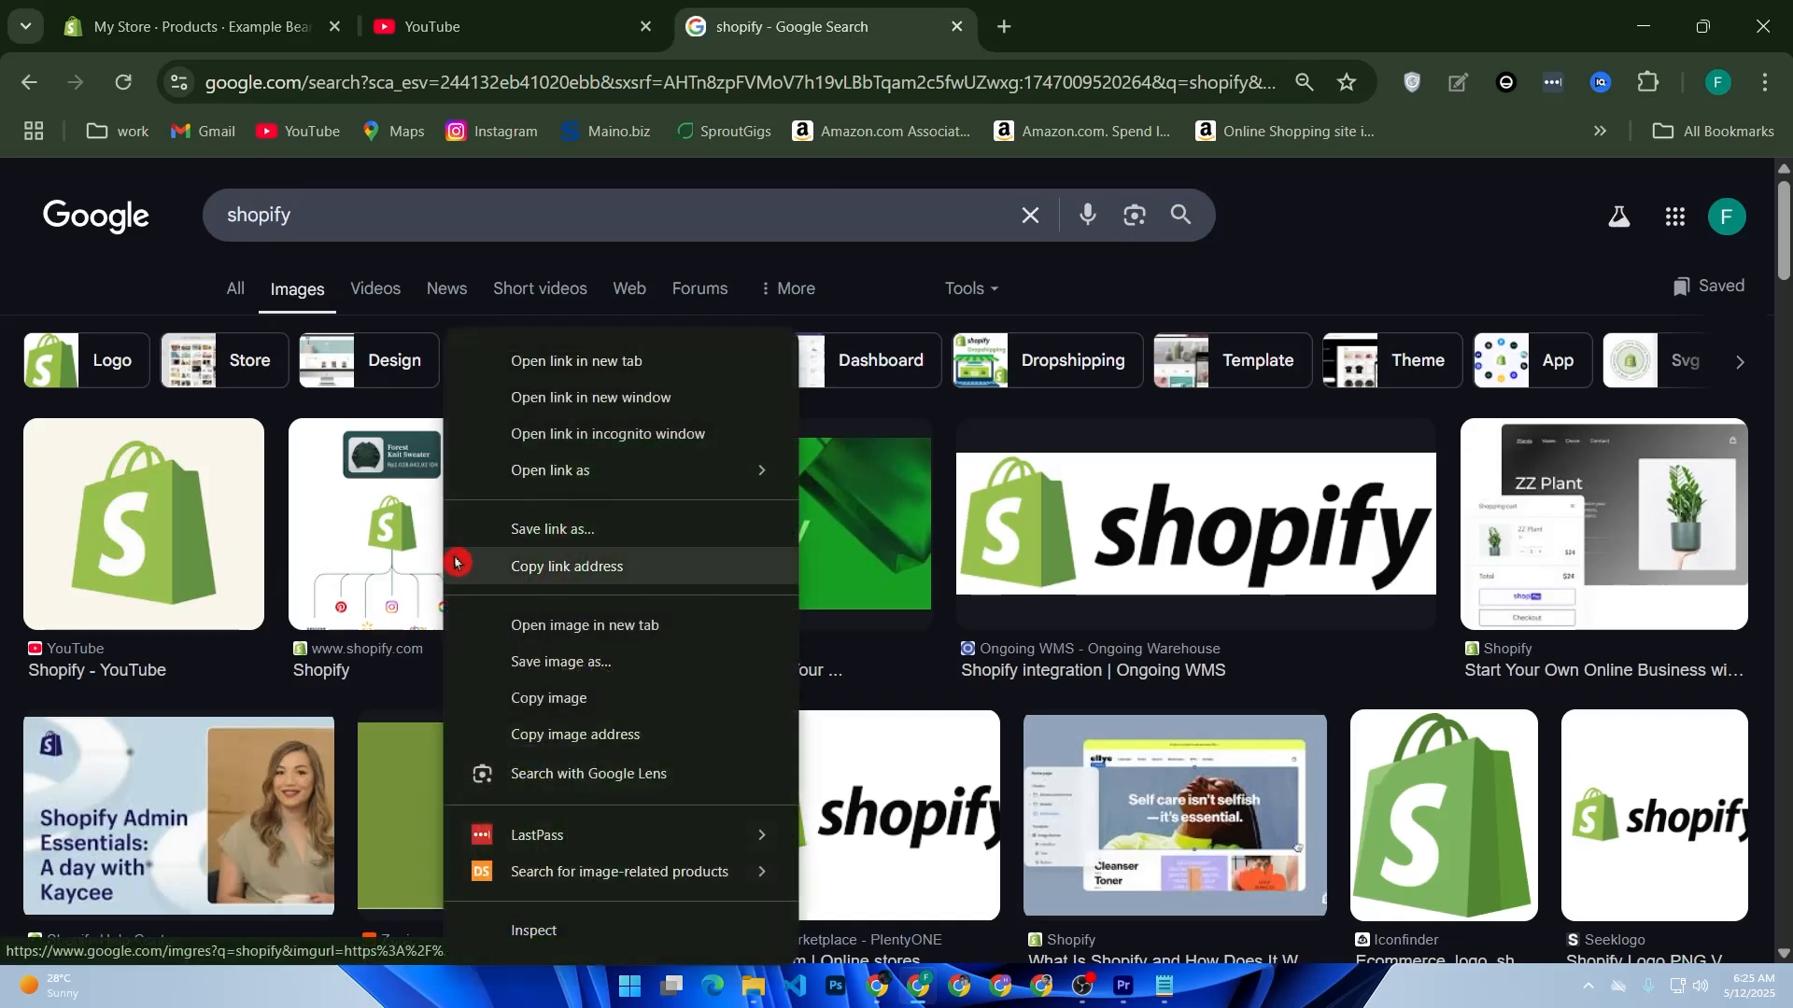
click(586, 736)
Step: Paste the copied image address into the img tag's src value in the Example Beanie description and save the product
click(309, 41)
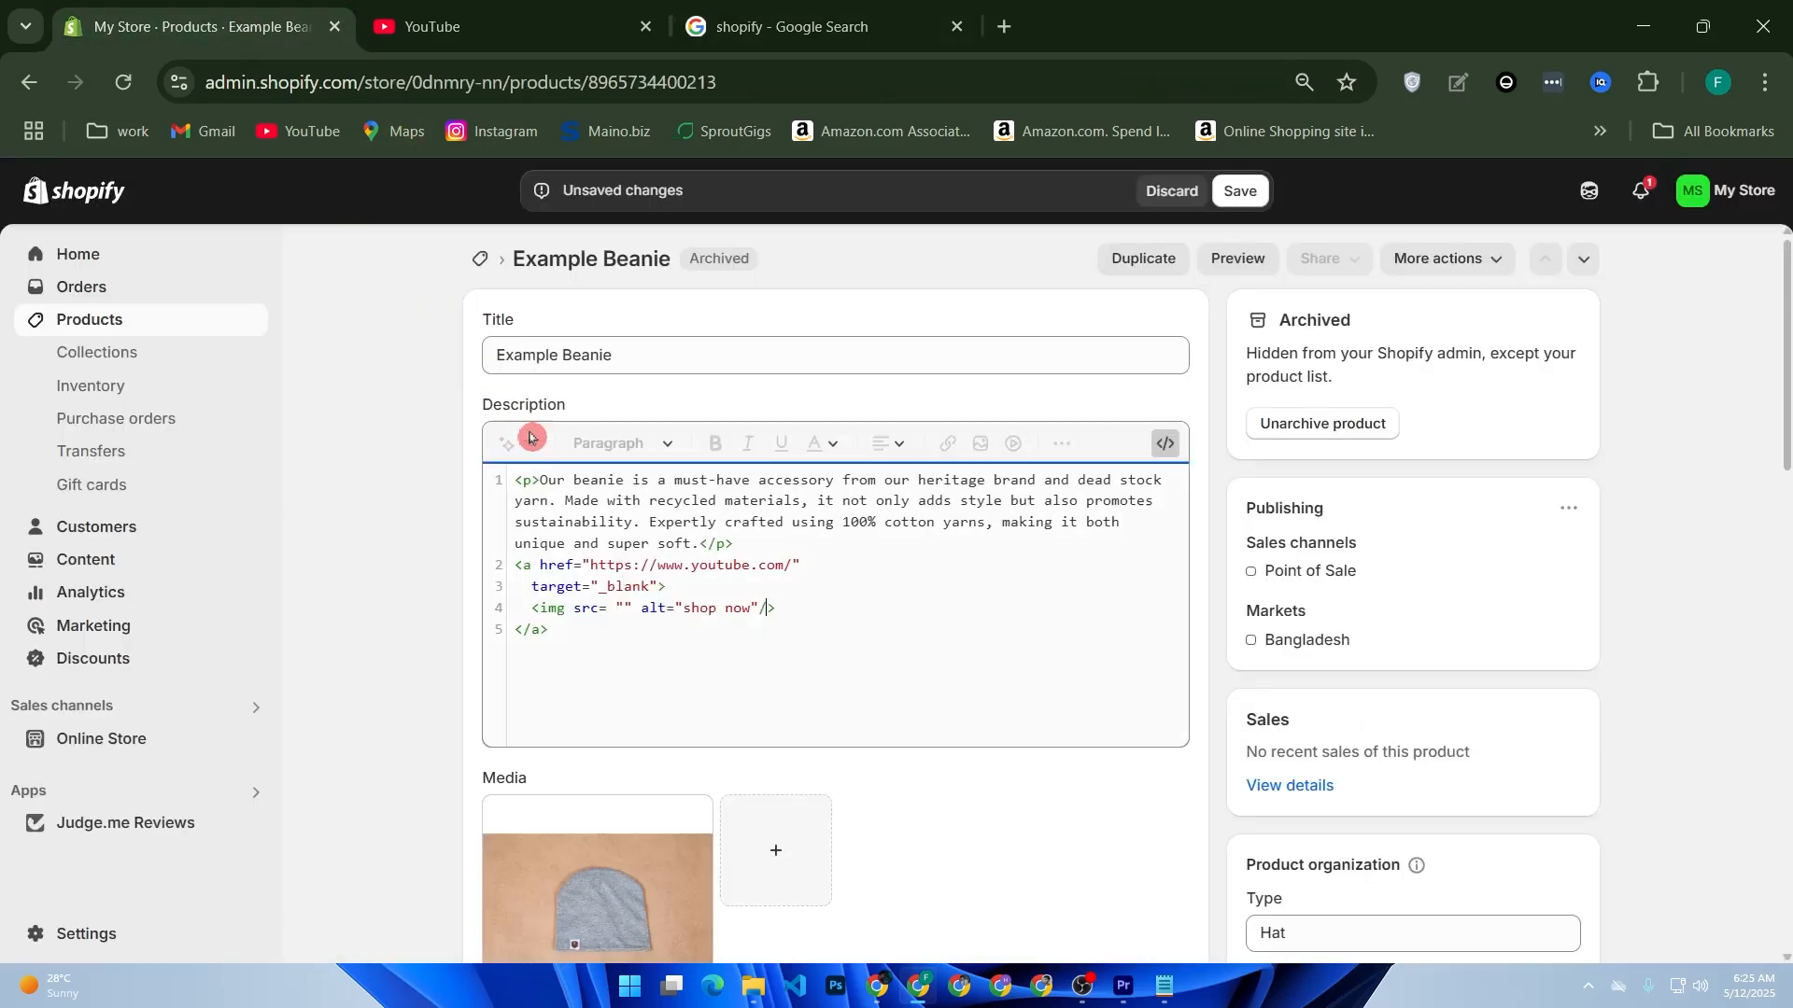
click(622, 609)
key(ctrl+v)
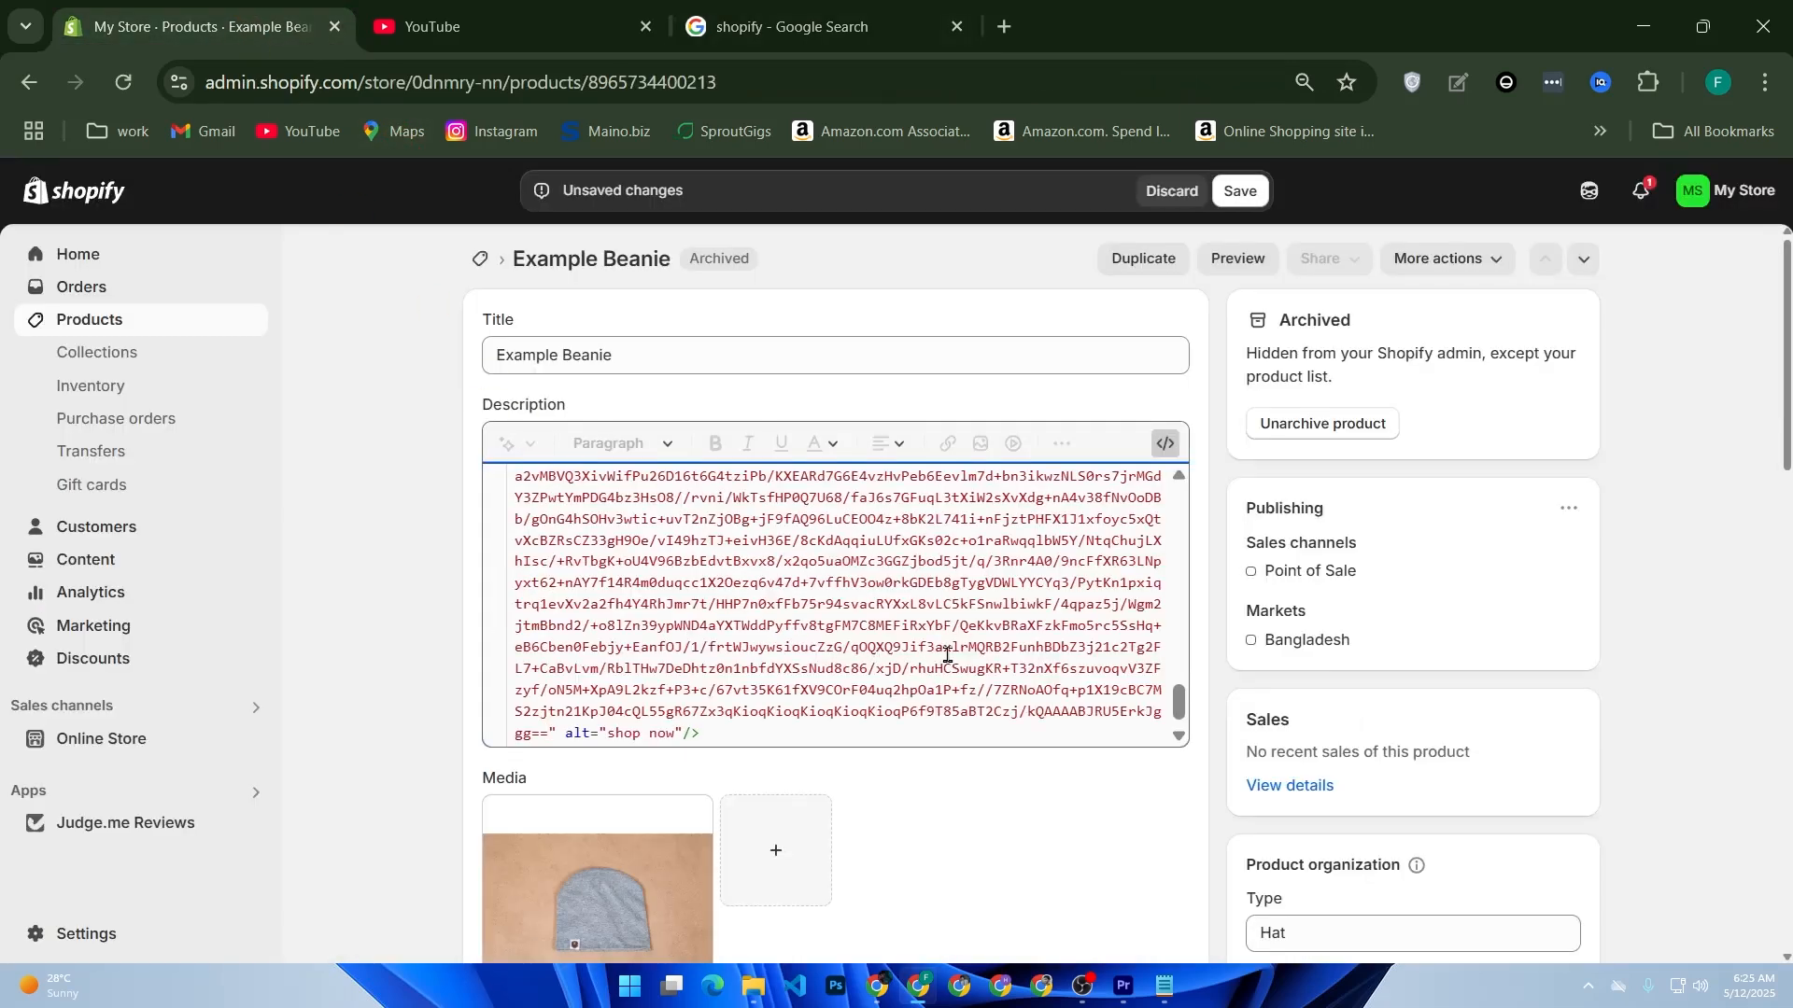
scroll(937, 642, up, 10)
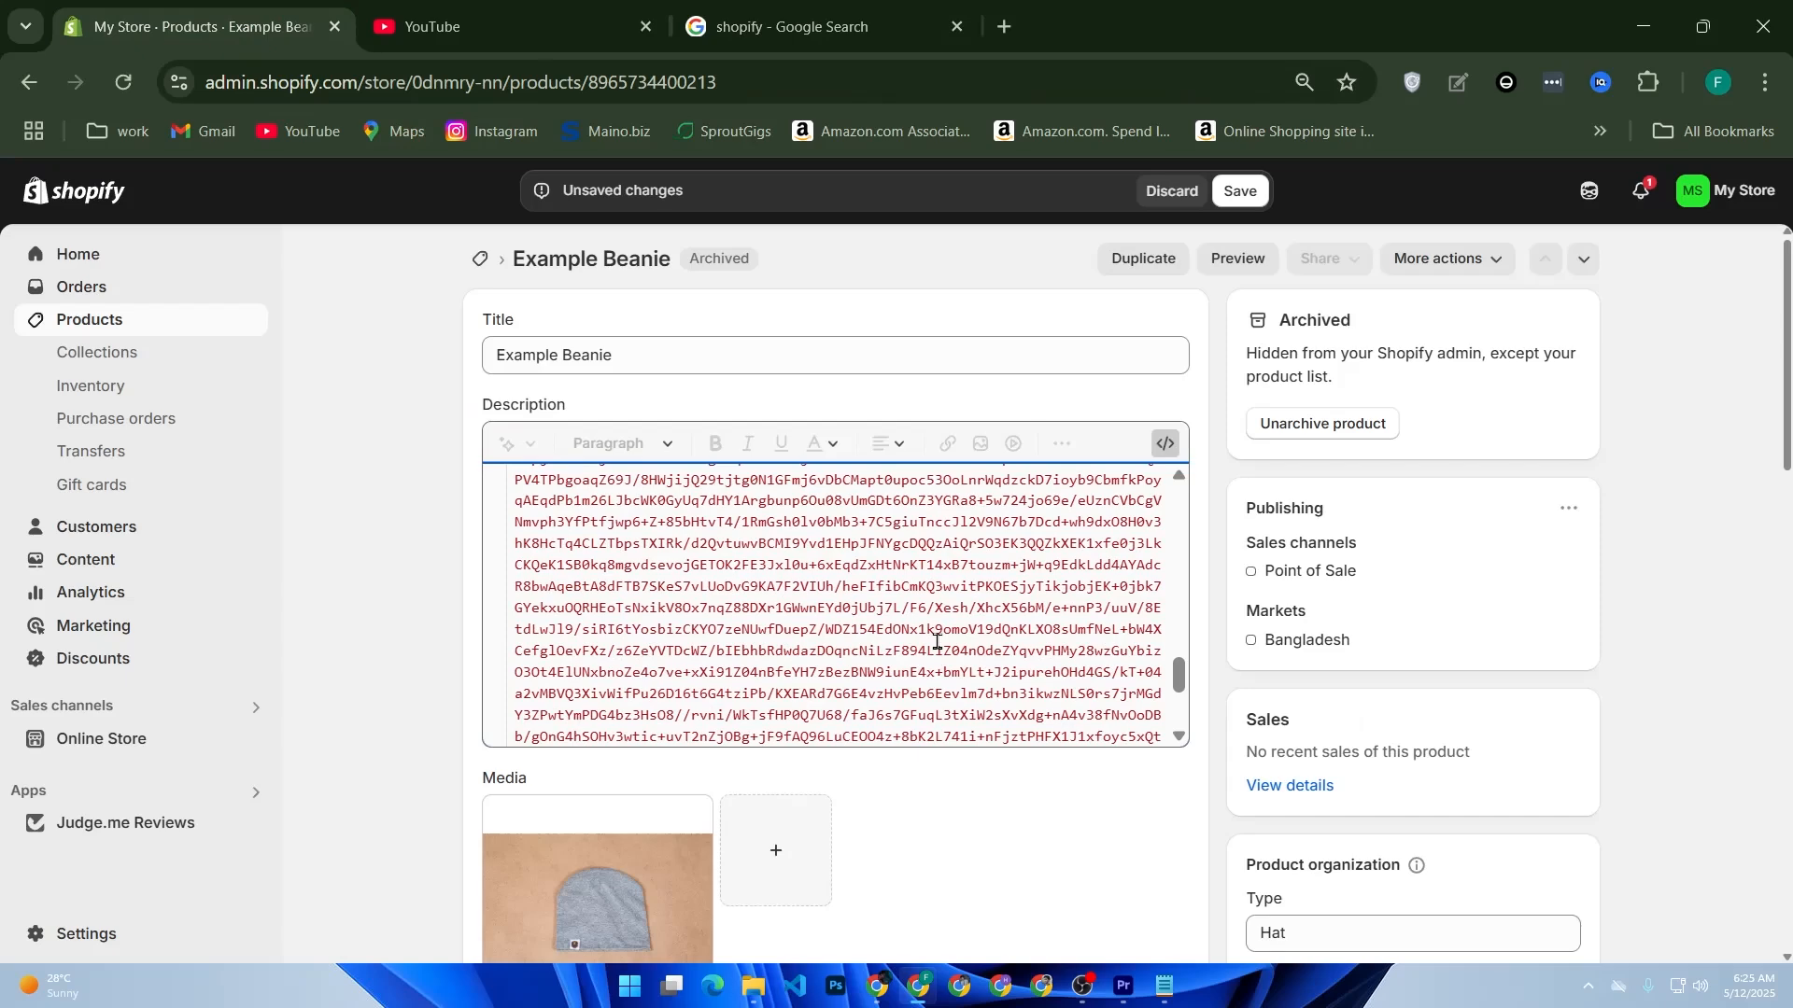
scroll(946, 637, up, 1)
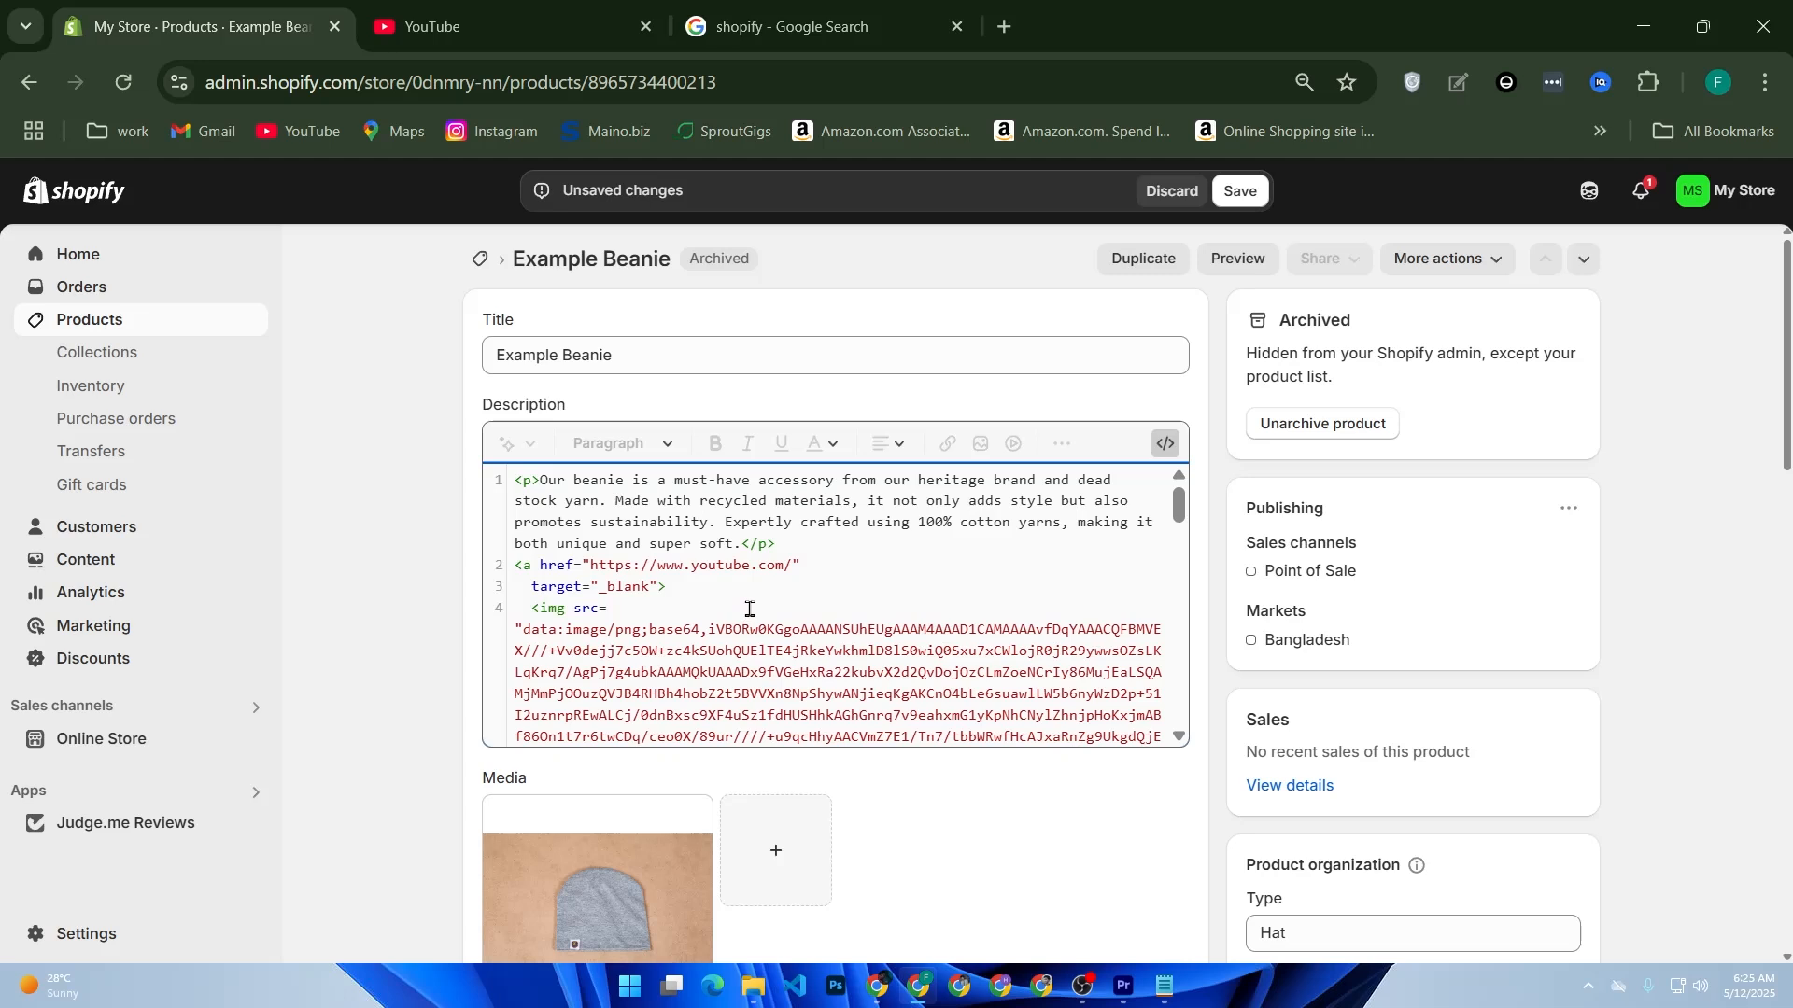
click(1238, 190)
Step: Open the store settings, and return to the admin home page
click(87, 930)
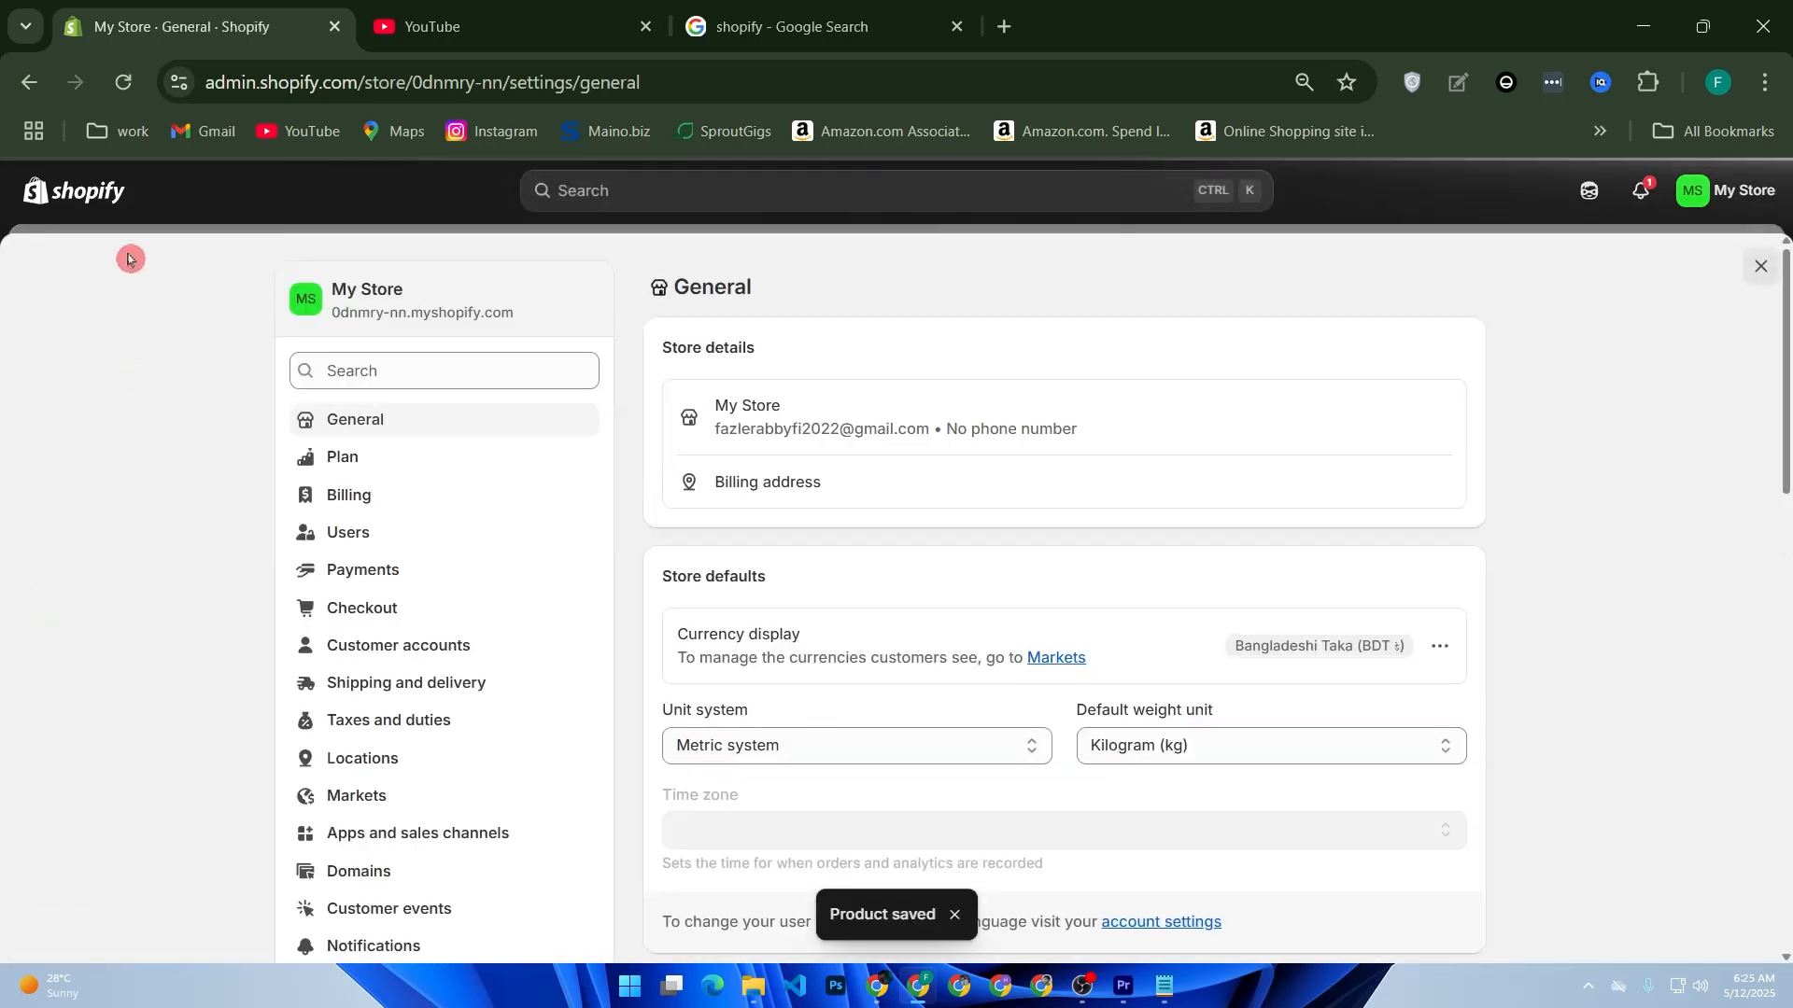
click(113, 209)
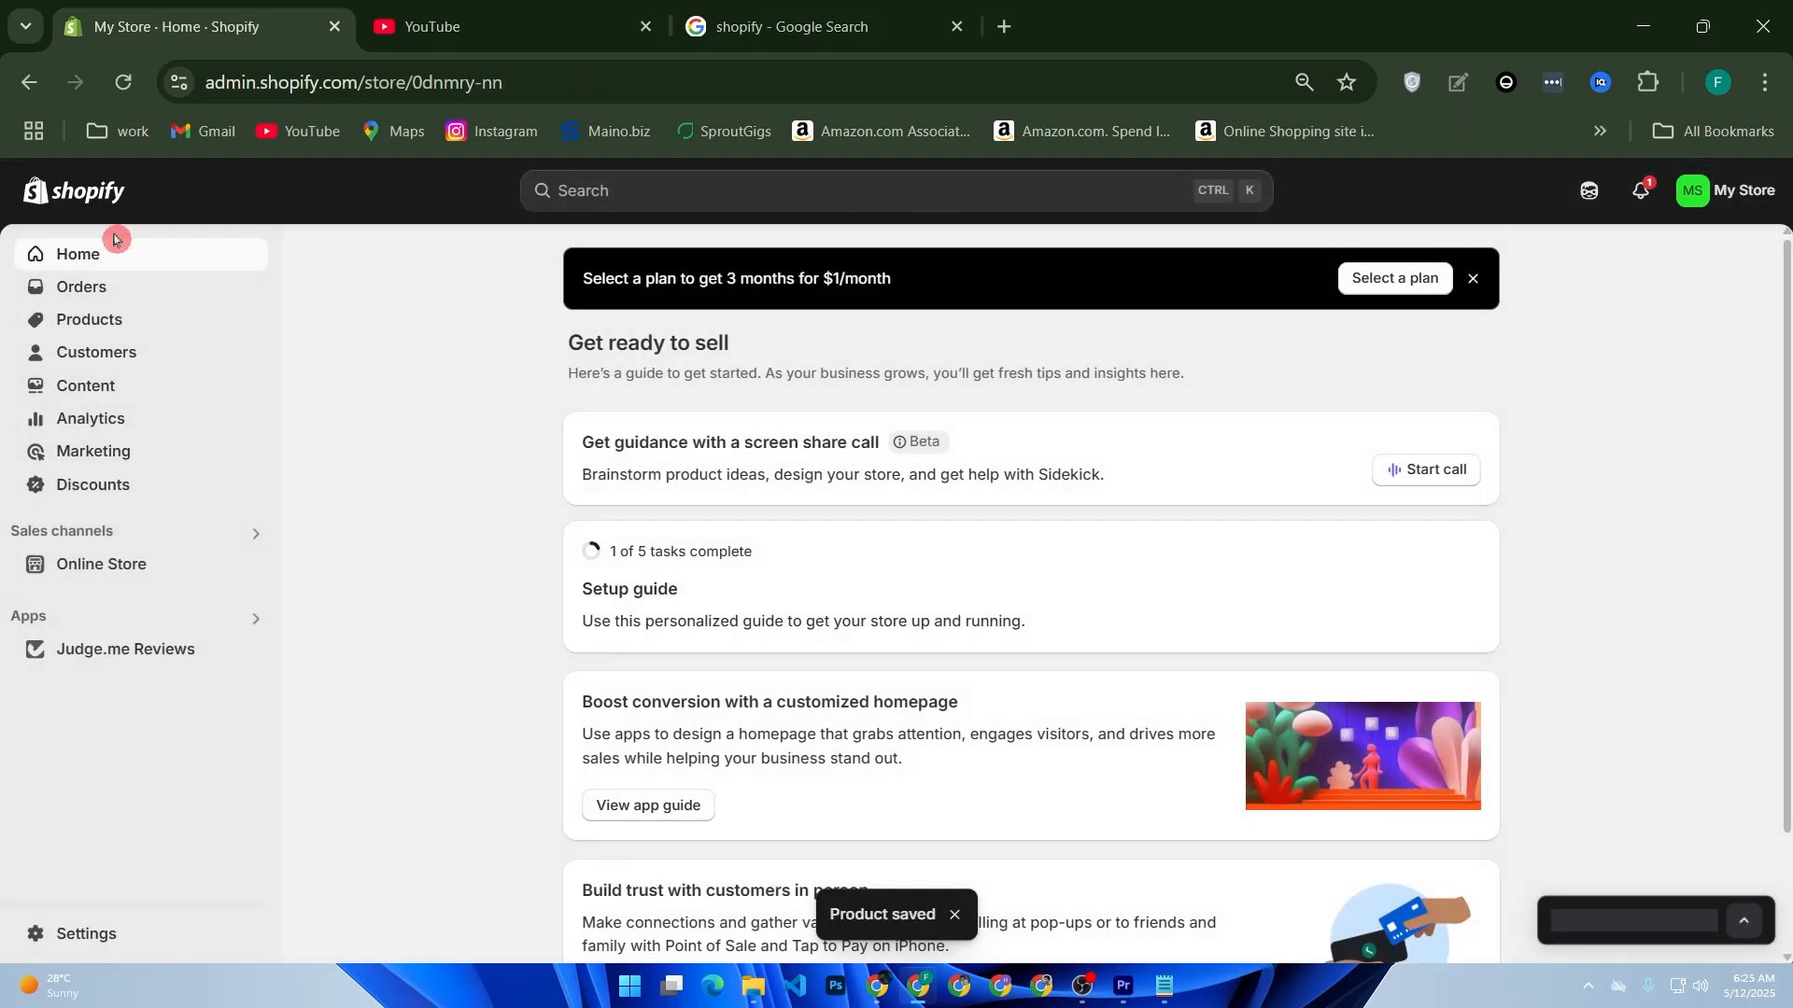
Step: Copy the link of the kids-beanie JPG from the store's content files
click(106, 388)
click(114, 453)
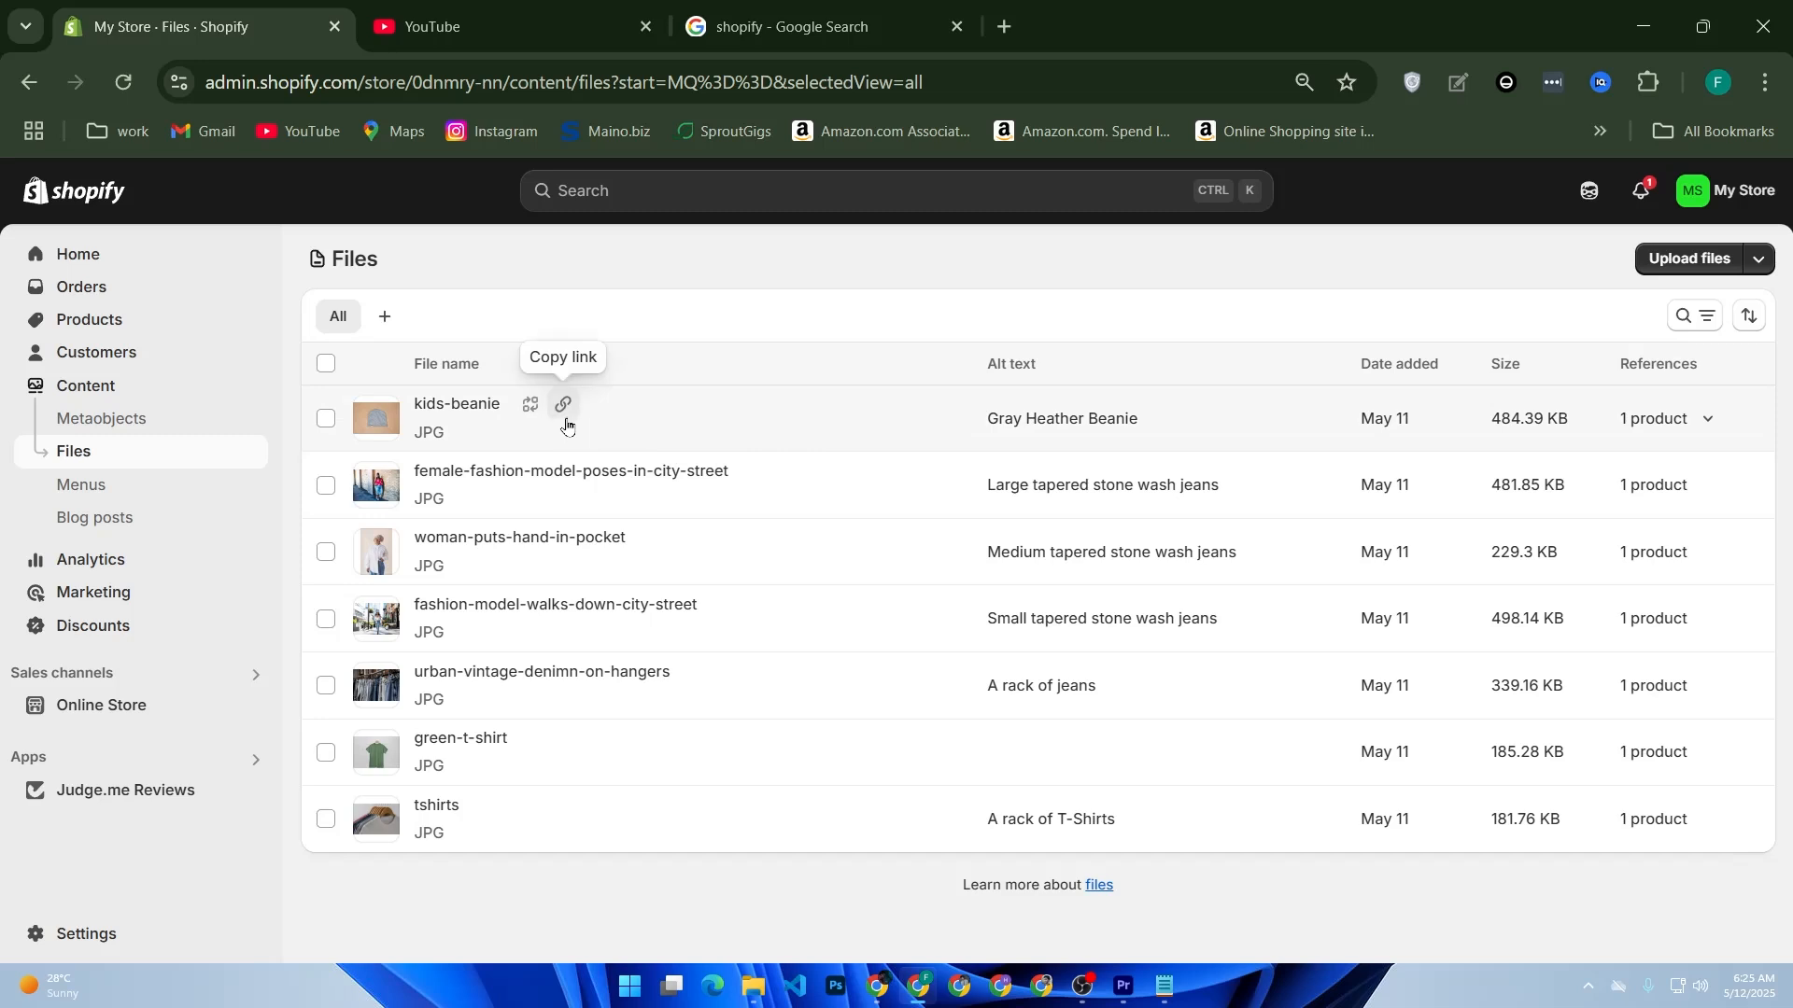
click(565, 412)
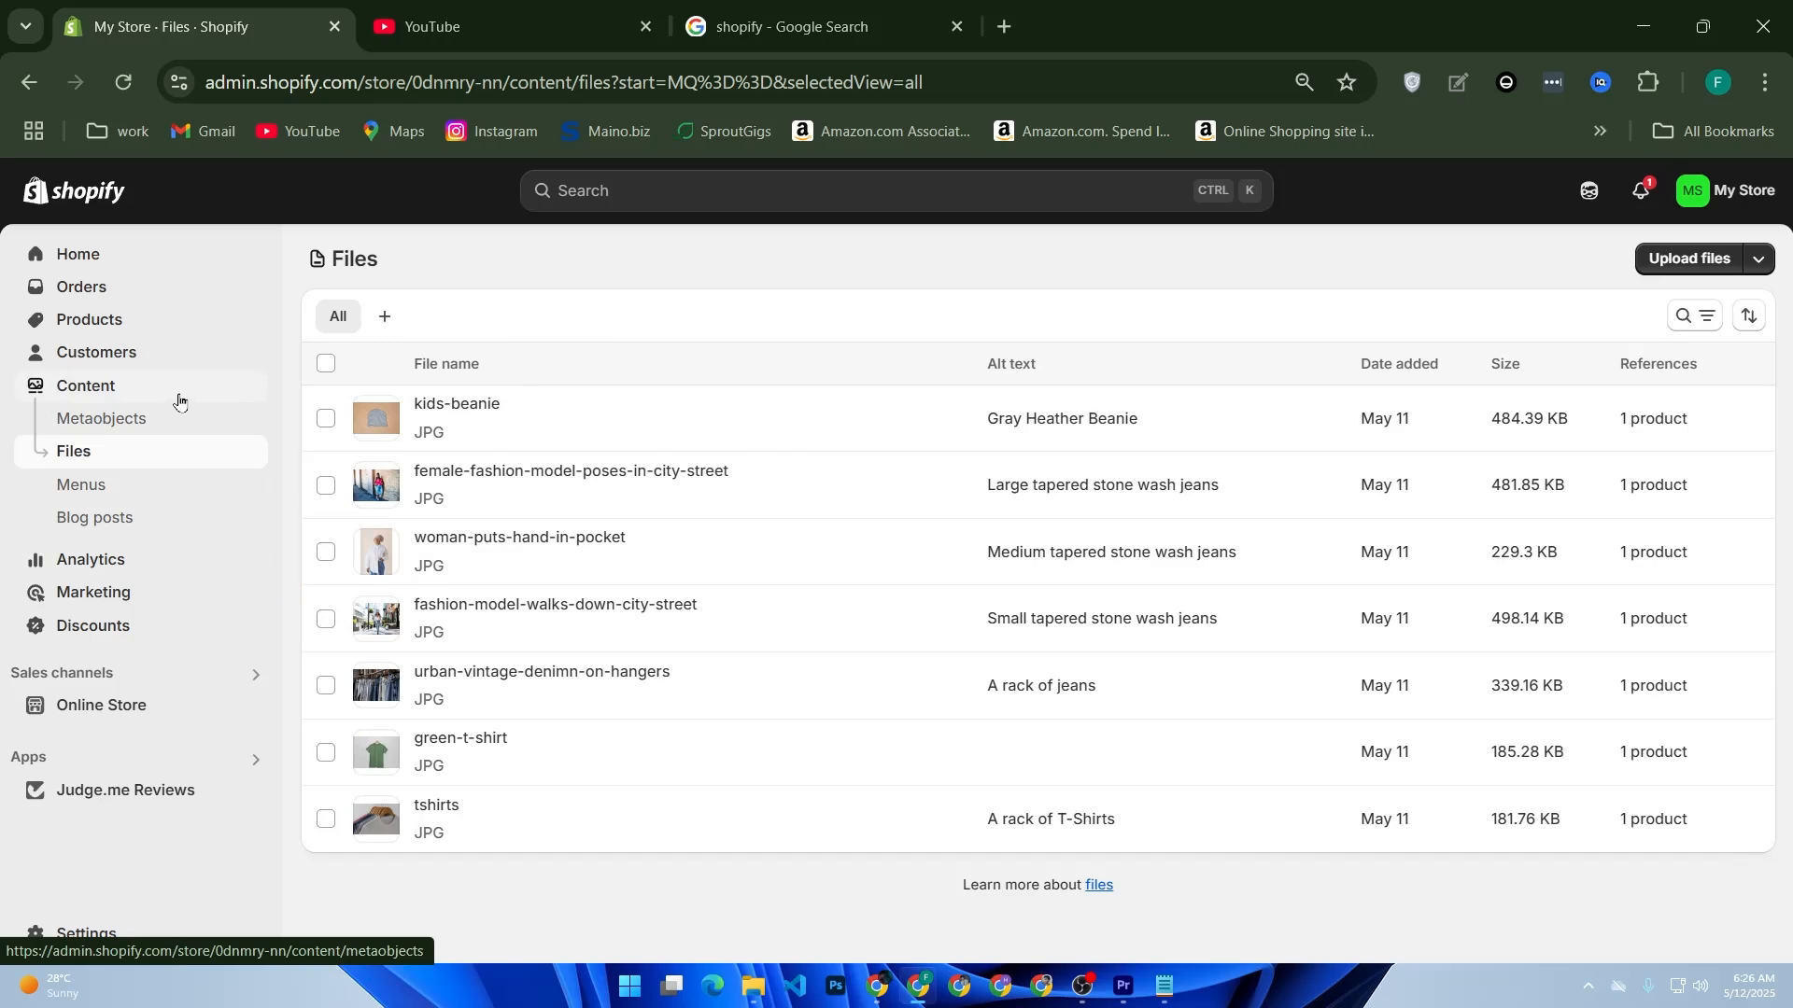
Step: Replace the img tag's src value in the Example Beanie description's HTML with the copied file link, save, and return to the visual view
click(110, 324)
click(499, 412)
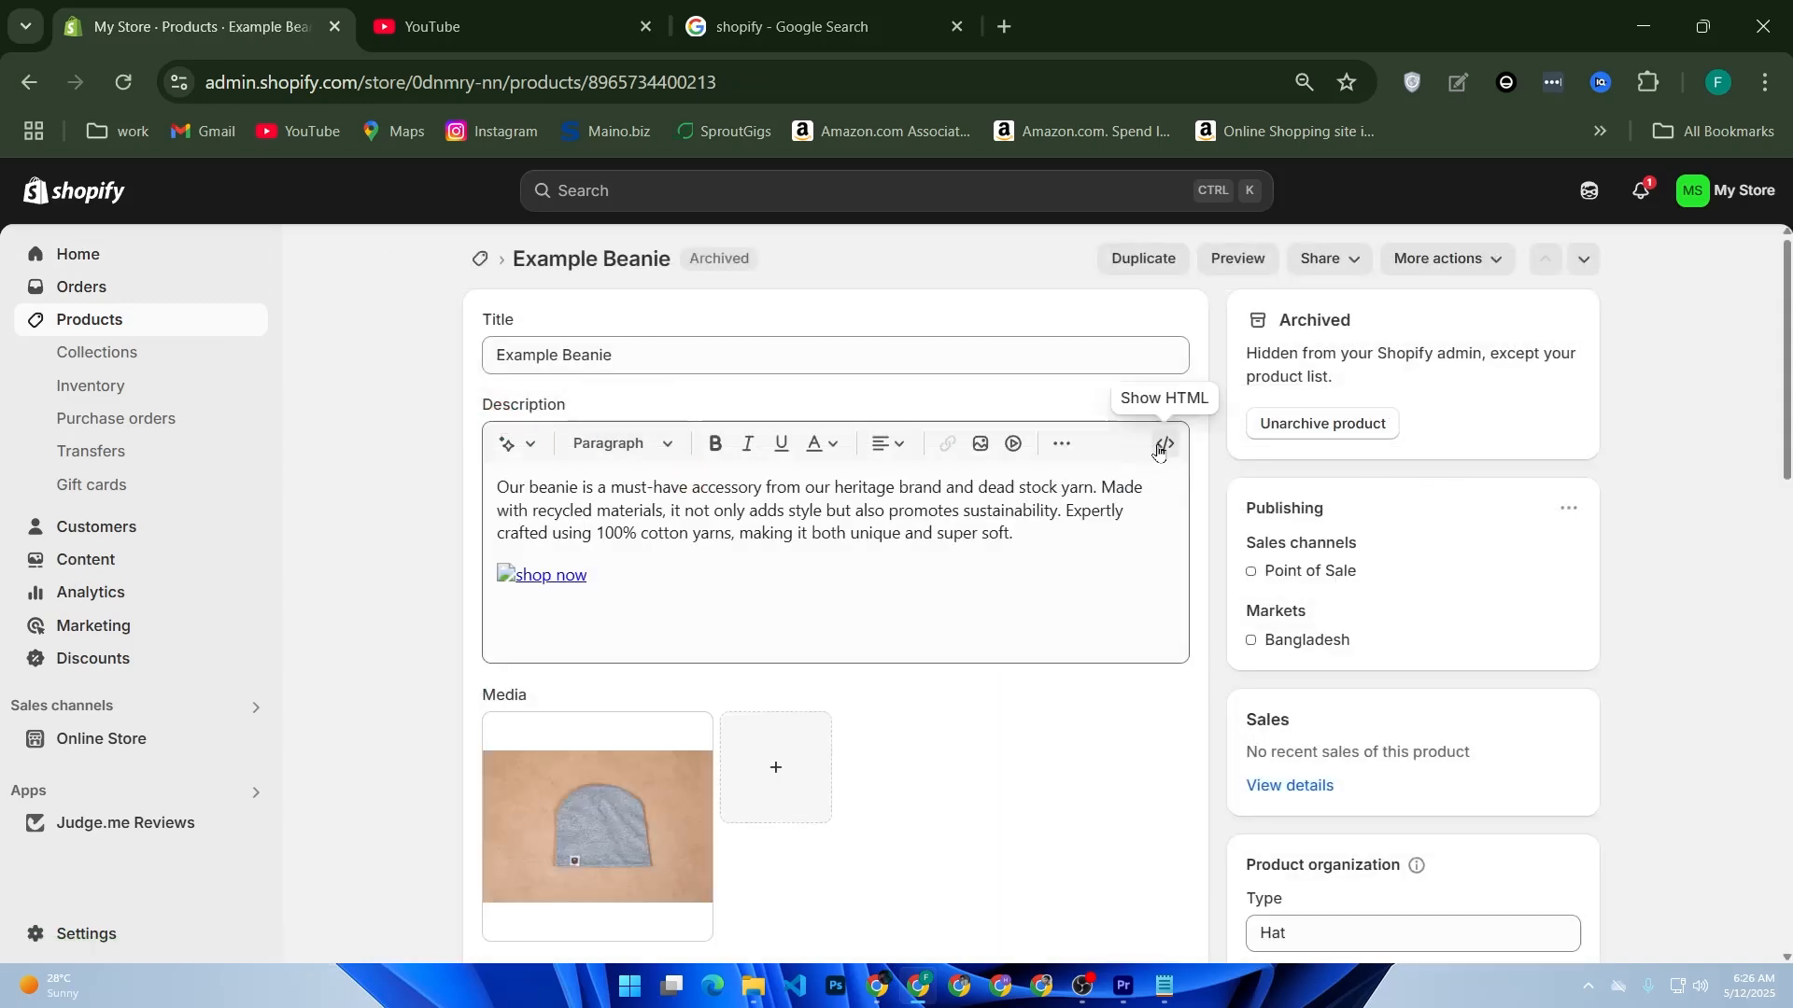
click(1158, 451)
mouse_move(559, 608)
mouse_down()
mouse_move(600, 654)
mouse_move(733, 717)
mouse_move(934, 689)
mouse_move(929, 660)
mouse_move(928, 700)
mouse_move(944, 653)
mouse_move(945, 712)
mouse_move(916, 688)
mouse_move(575, 629)
mouse_up()
key(ctrl+v)
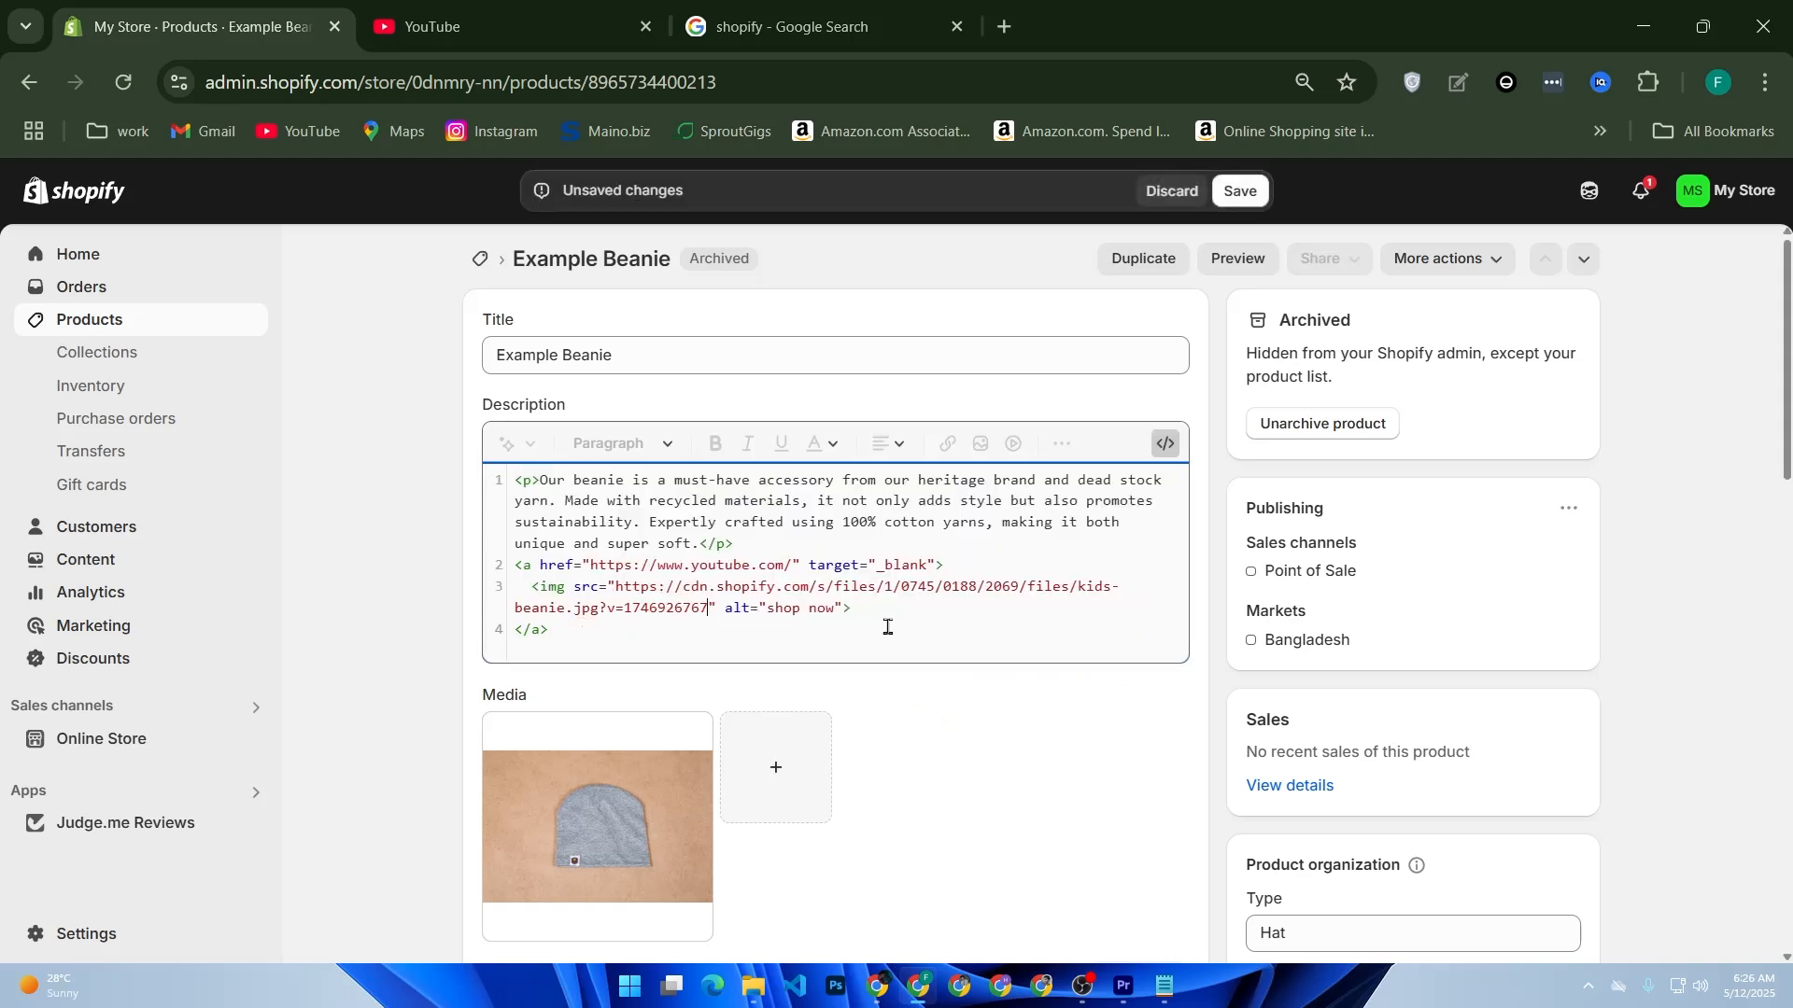
click(1245, 201)
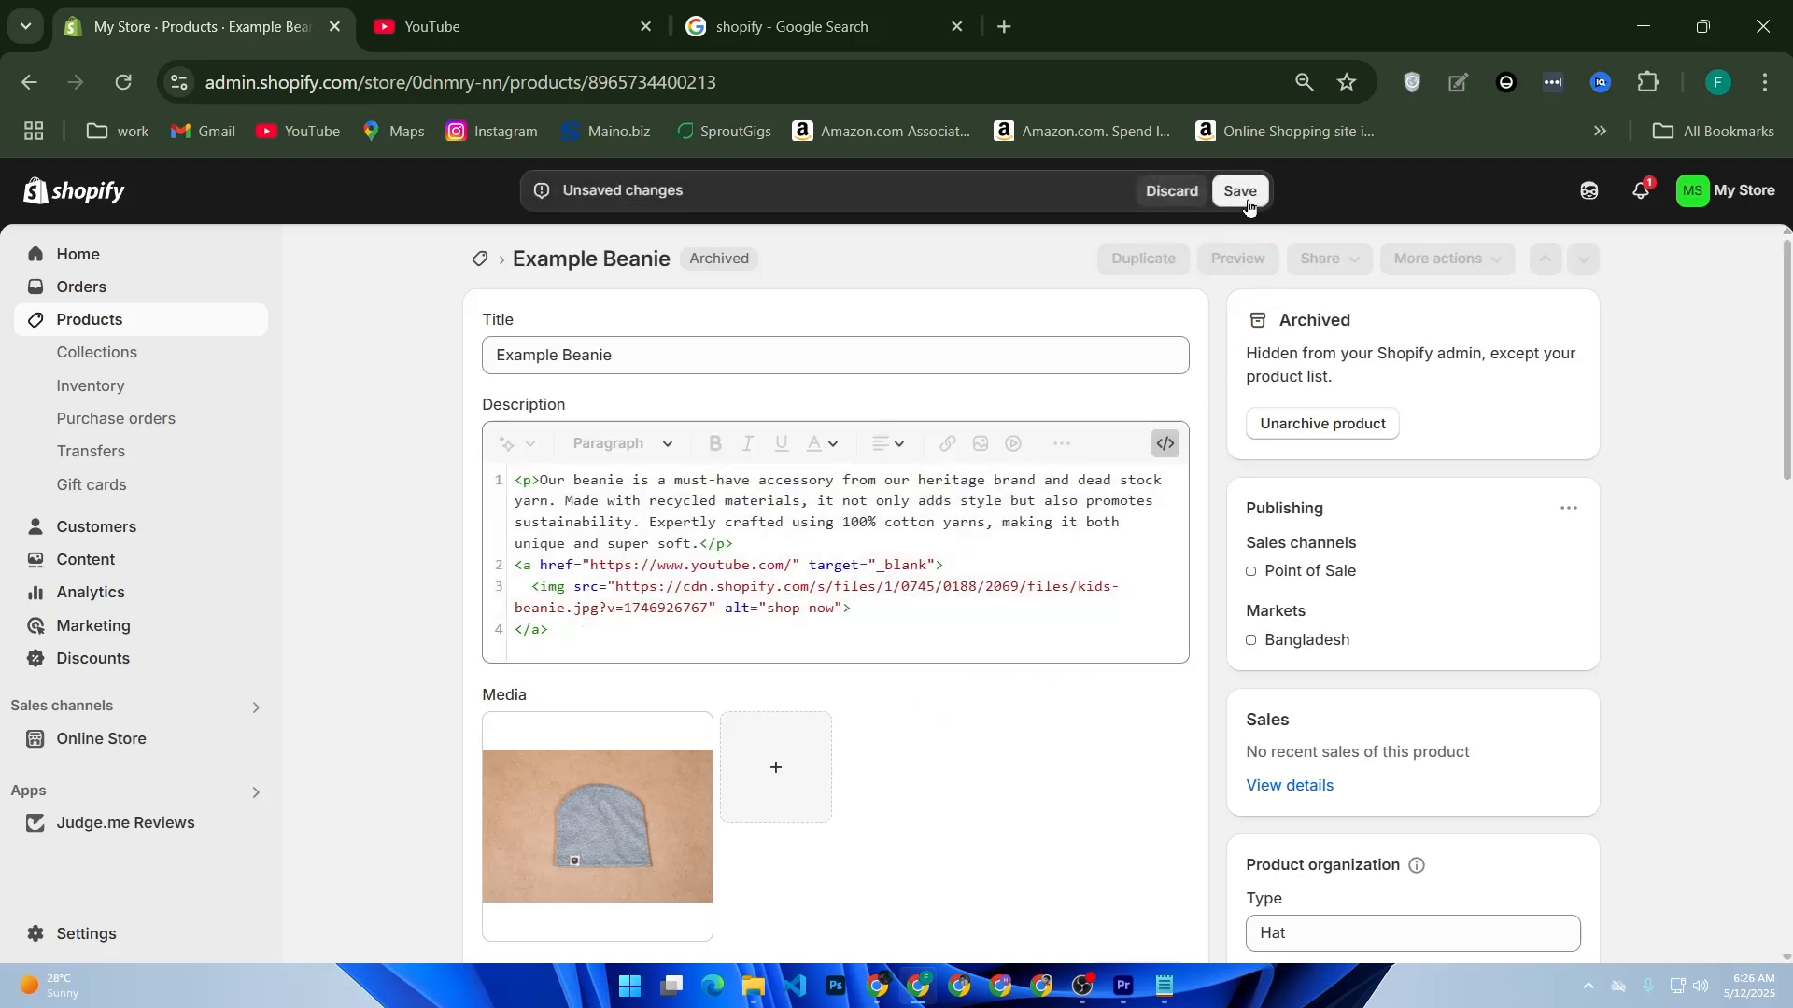
click(1164, 446)
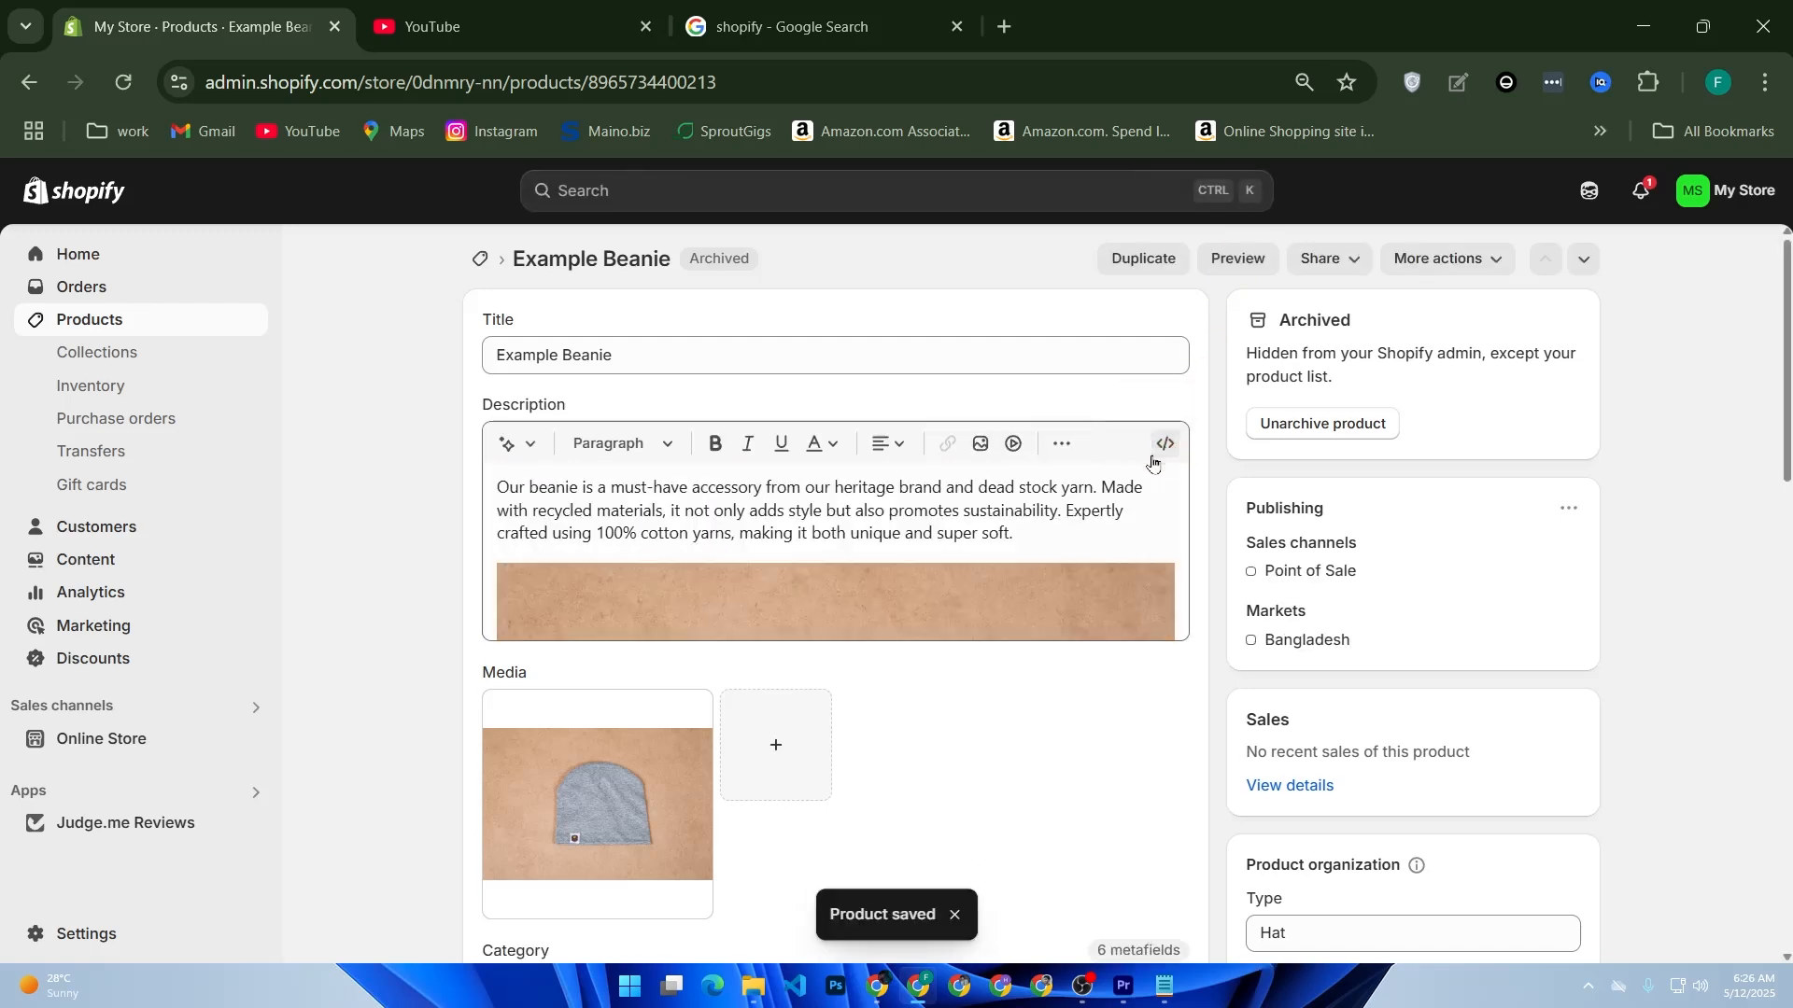
scroll(1153, 462, down, 2)
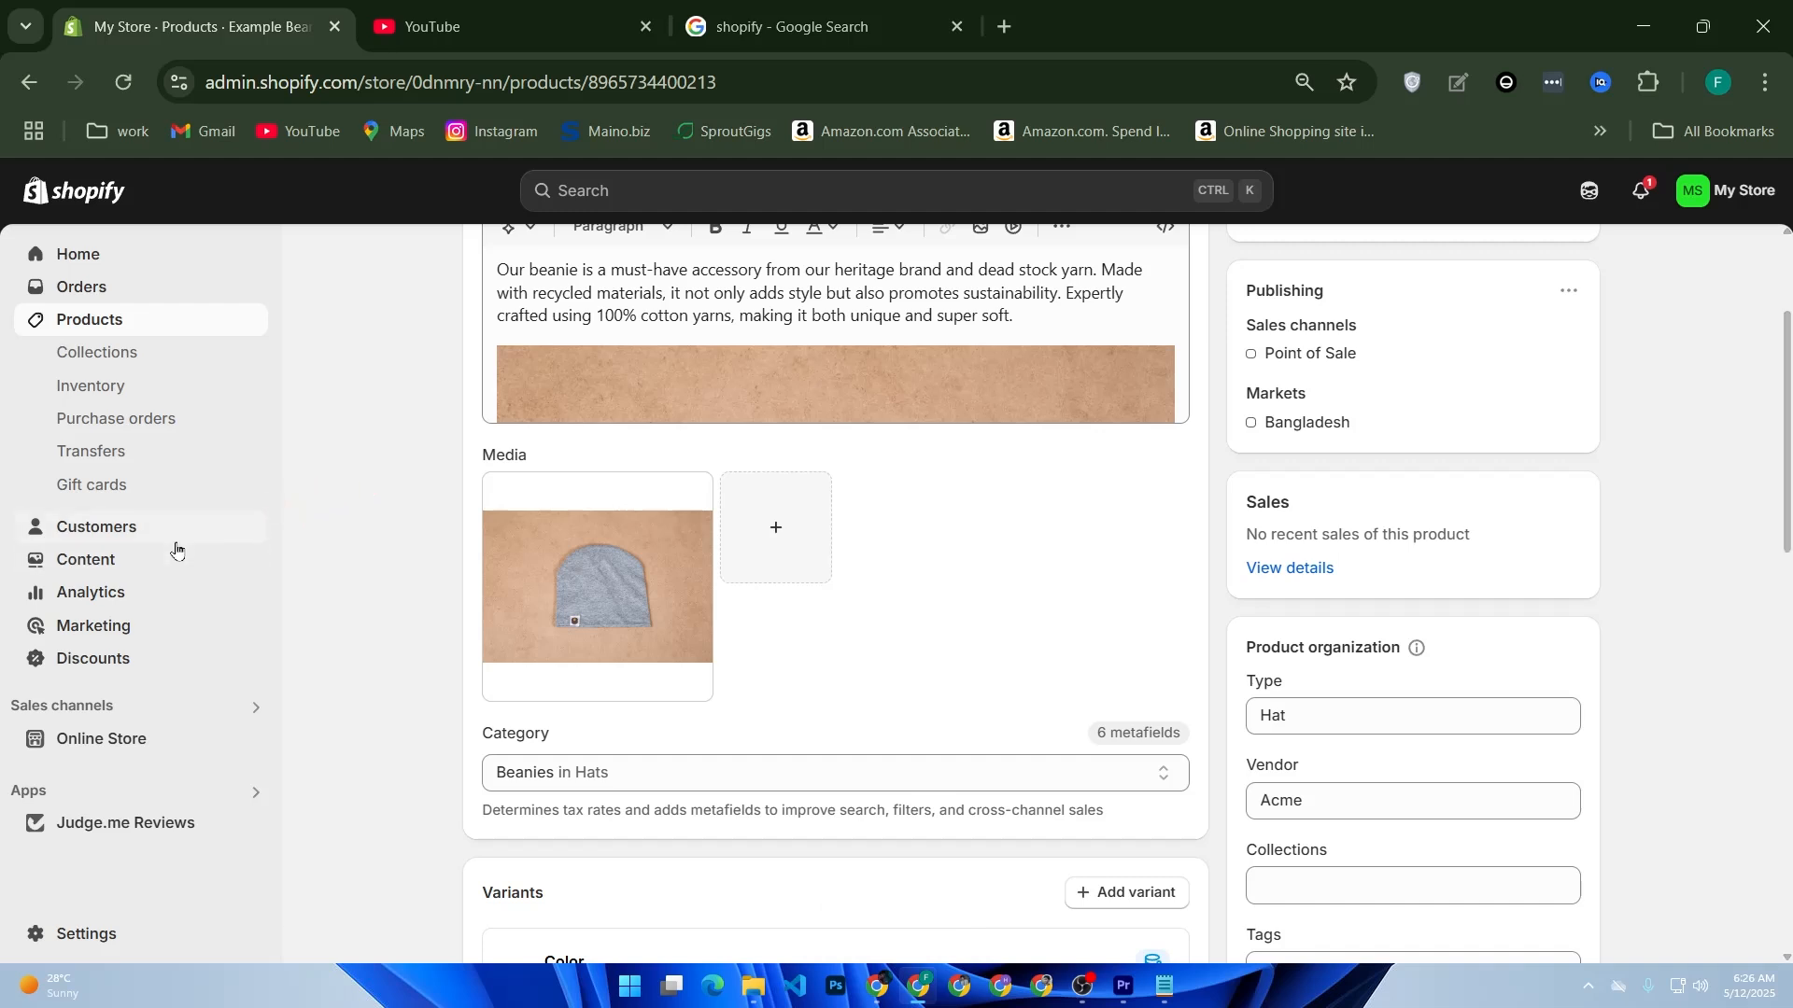
Step: Add an online store page titled "Our New Arrivals", switch its content to HTML view, and save it with empty content
click(113, 742)
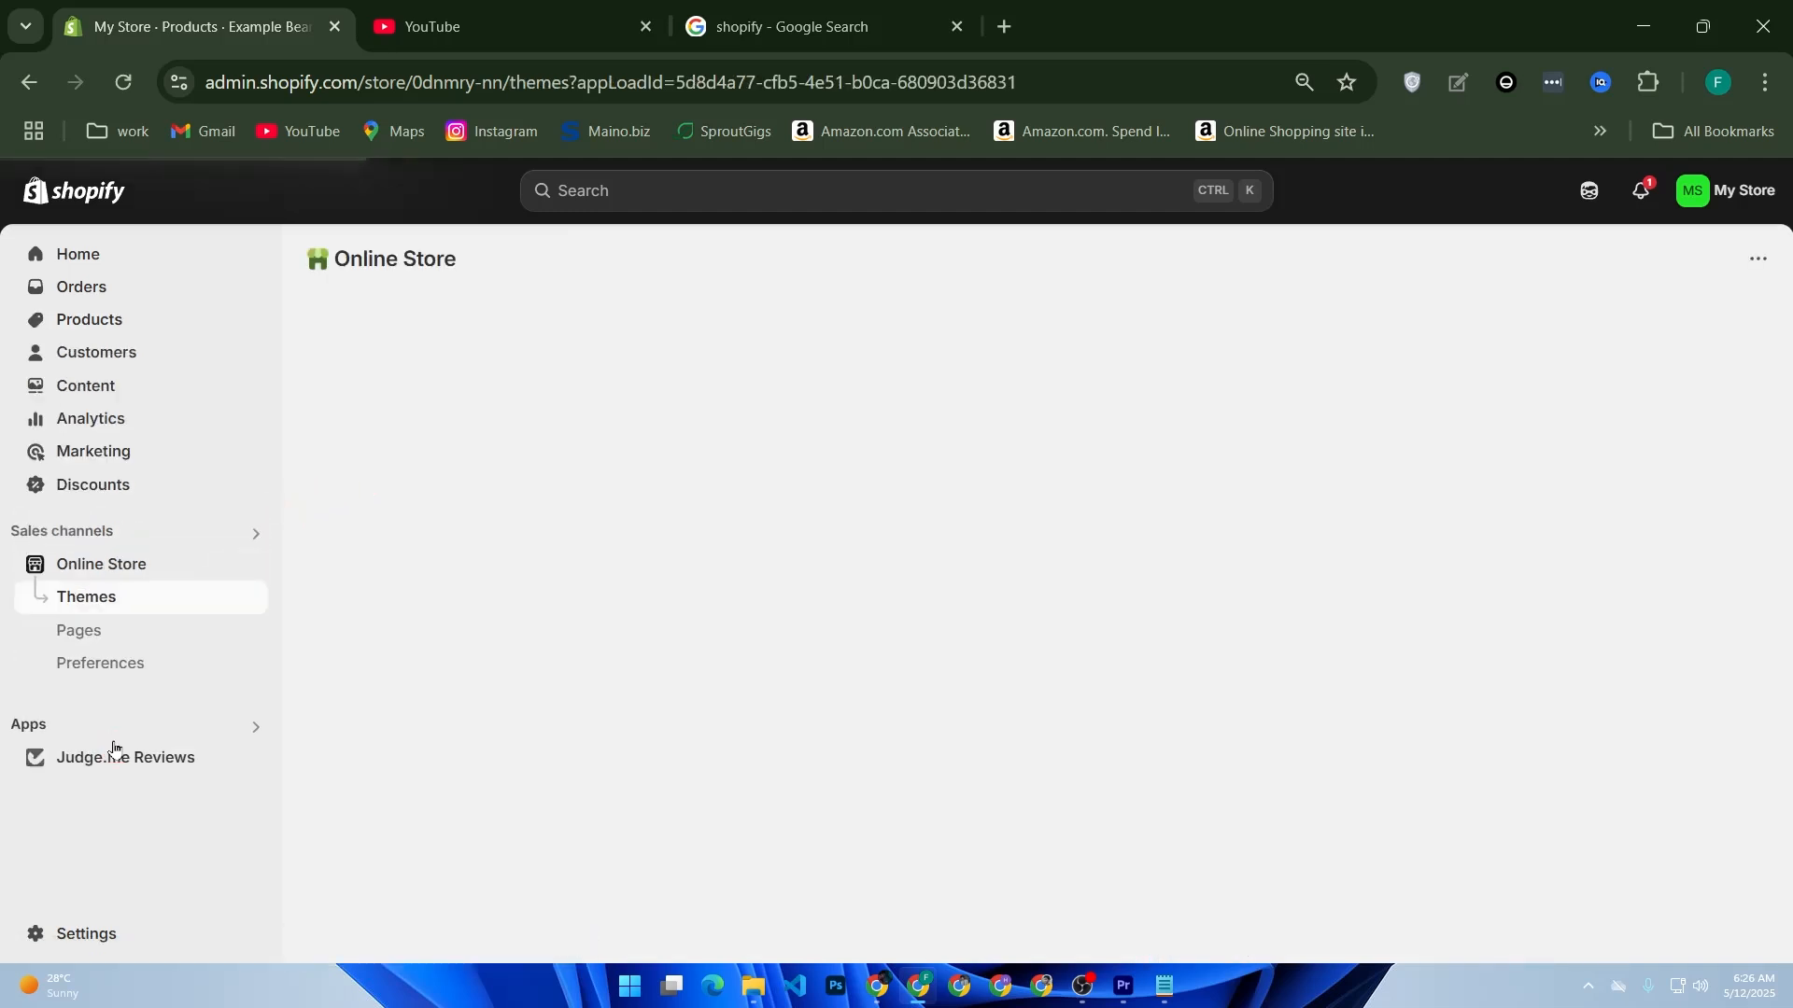
click(122, 628)
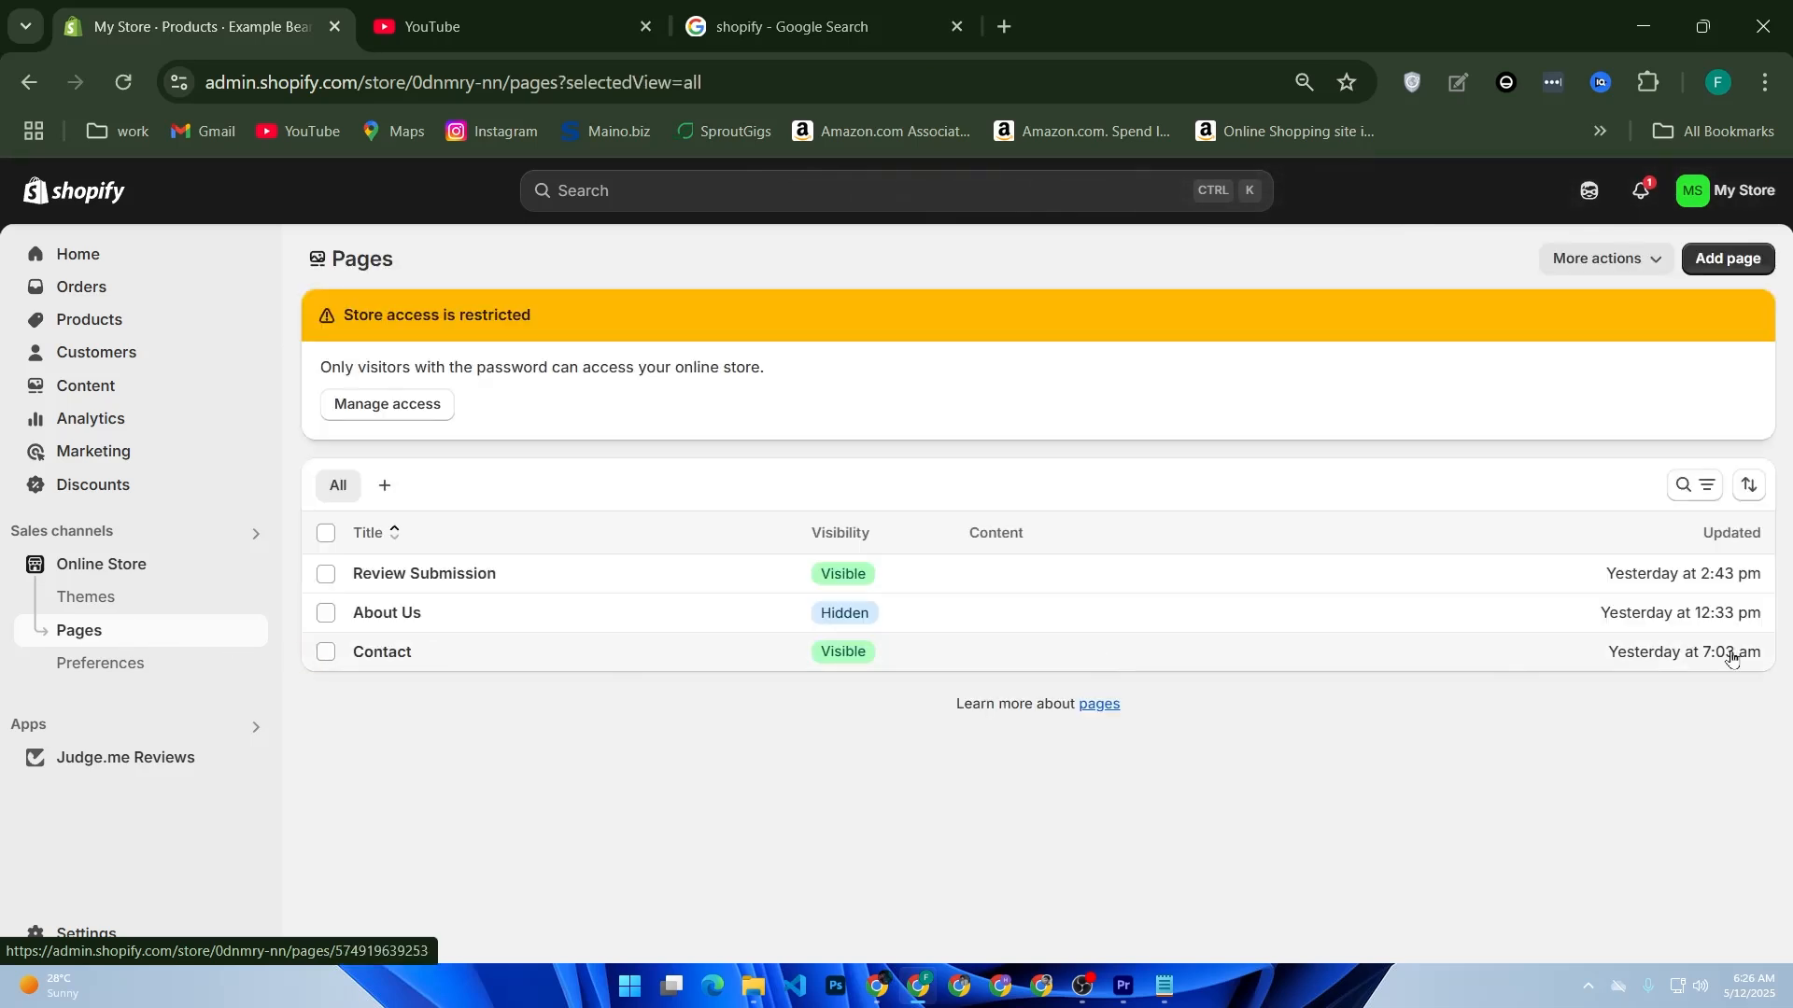
click(1727, 261)
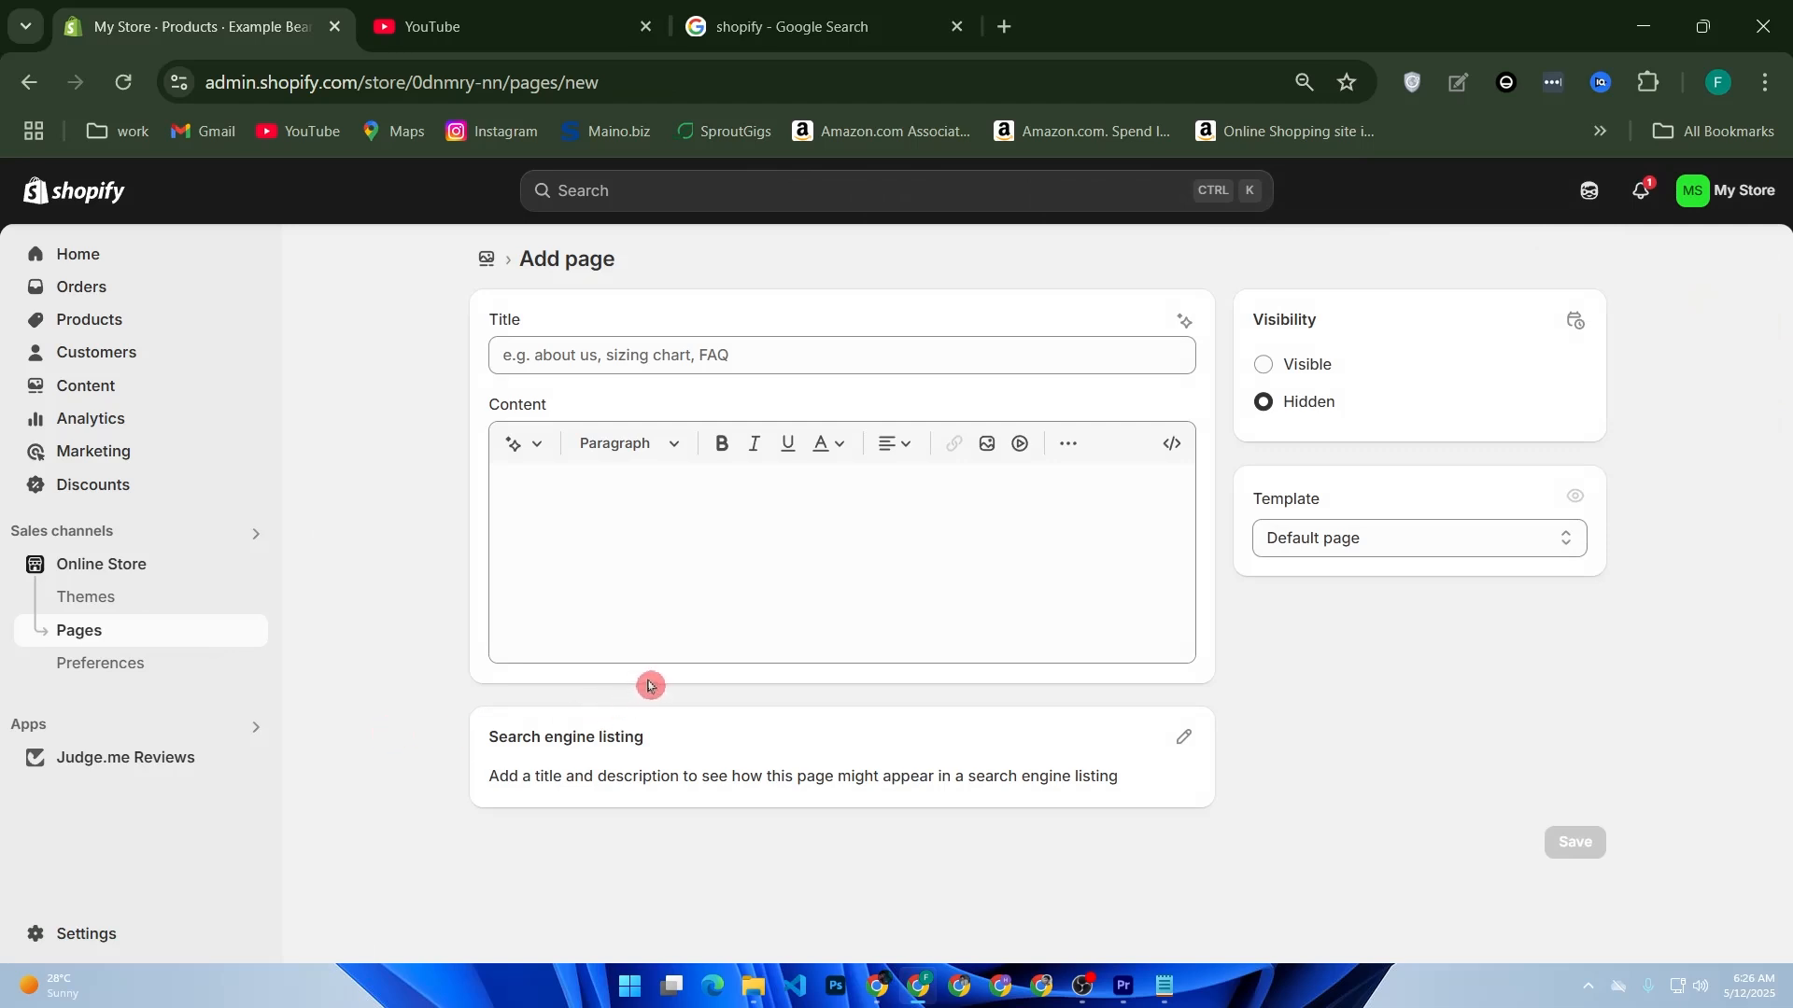
click(722, 358)
text(O)
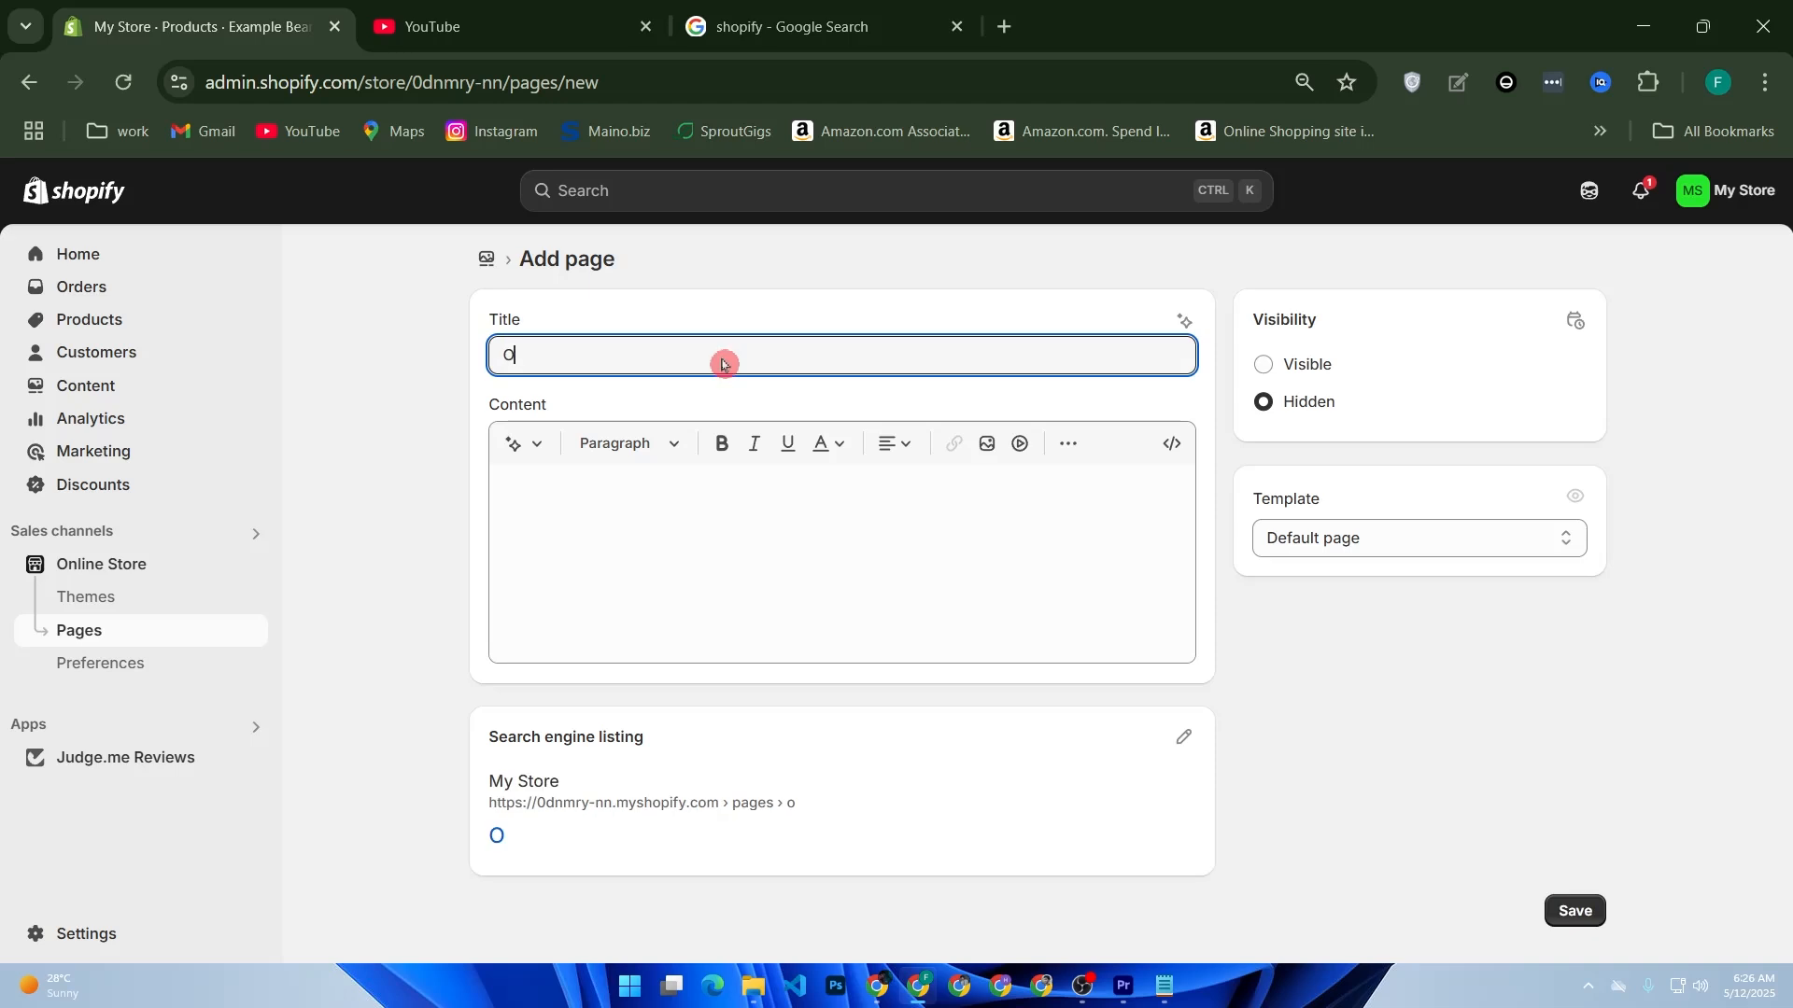
text(ur New Arra)
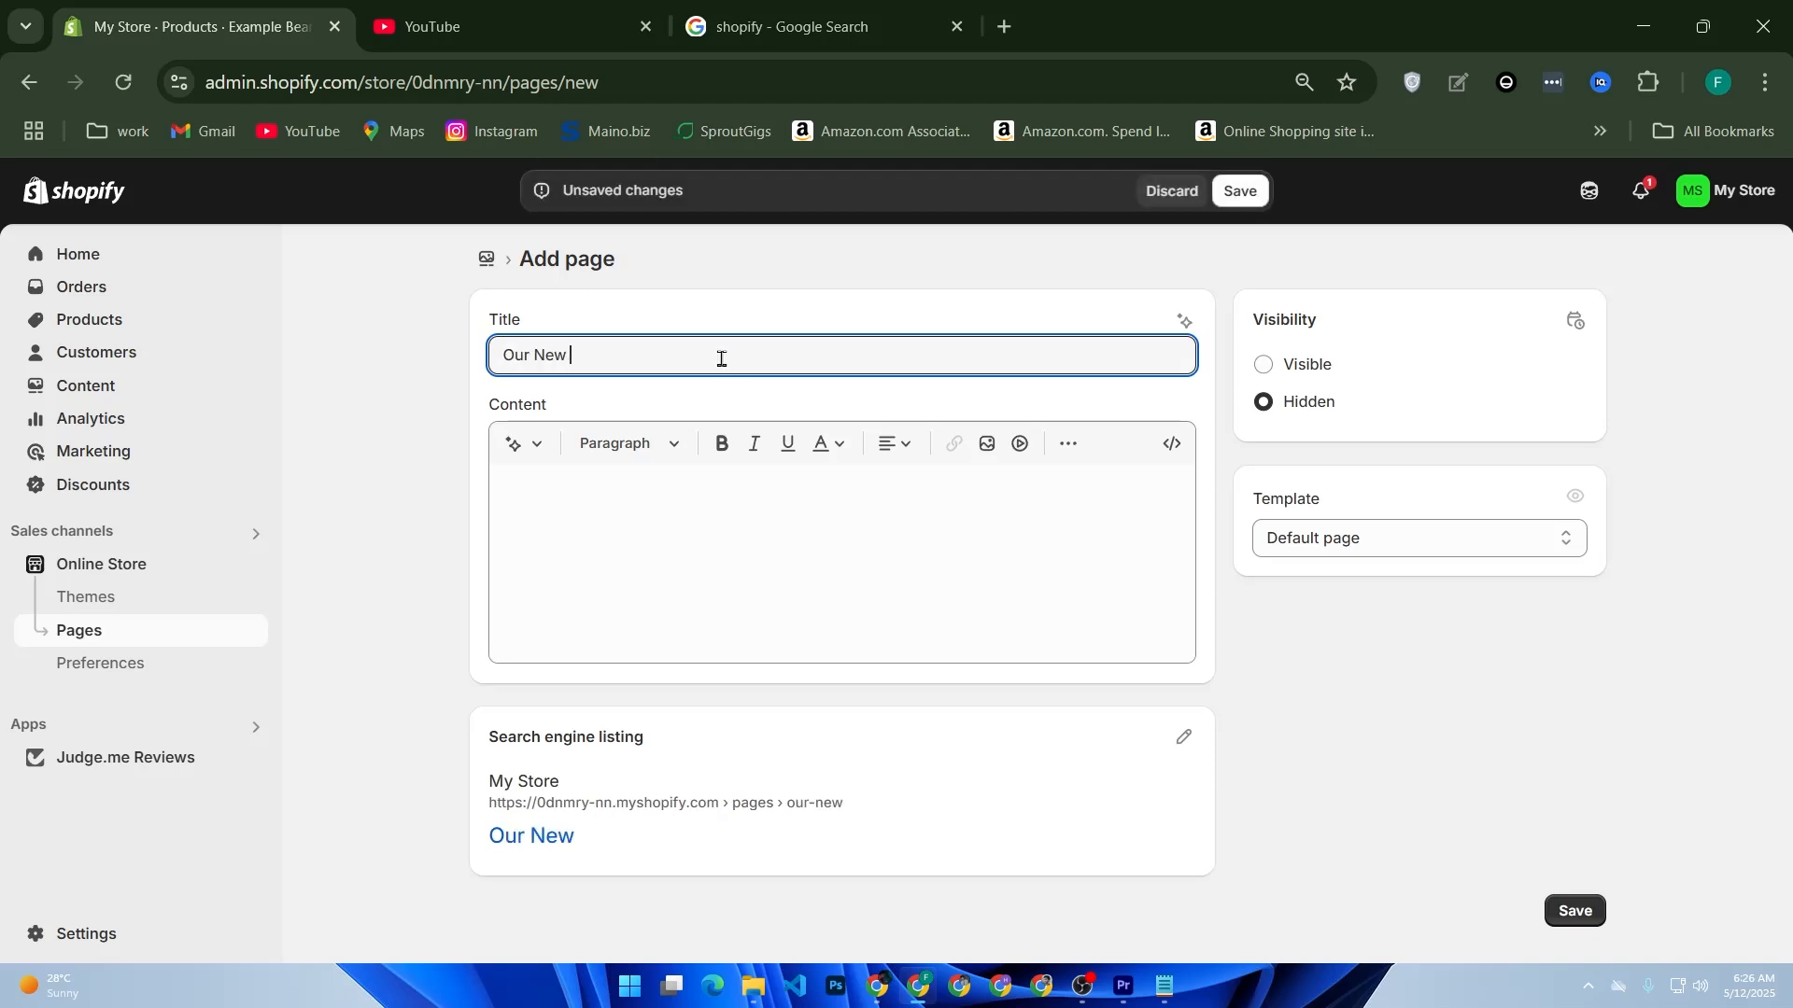
key(BackSpace)
key(BackSpace)
text(ivals)
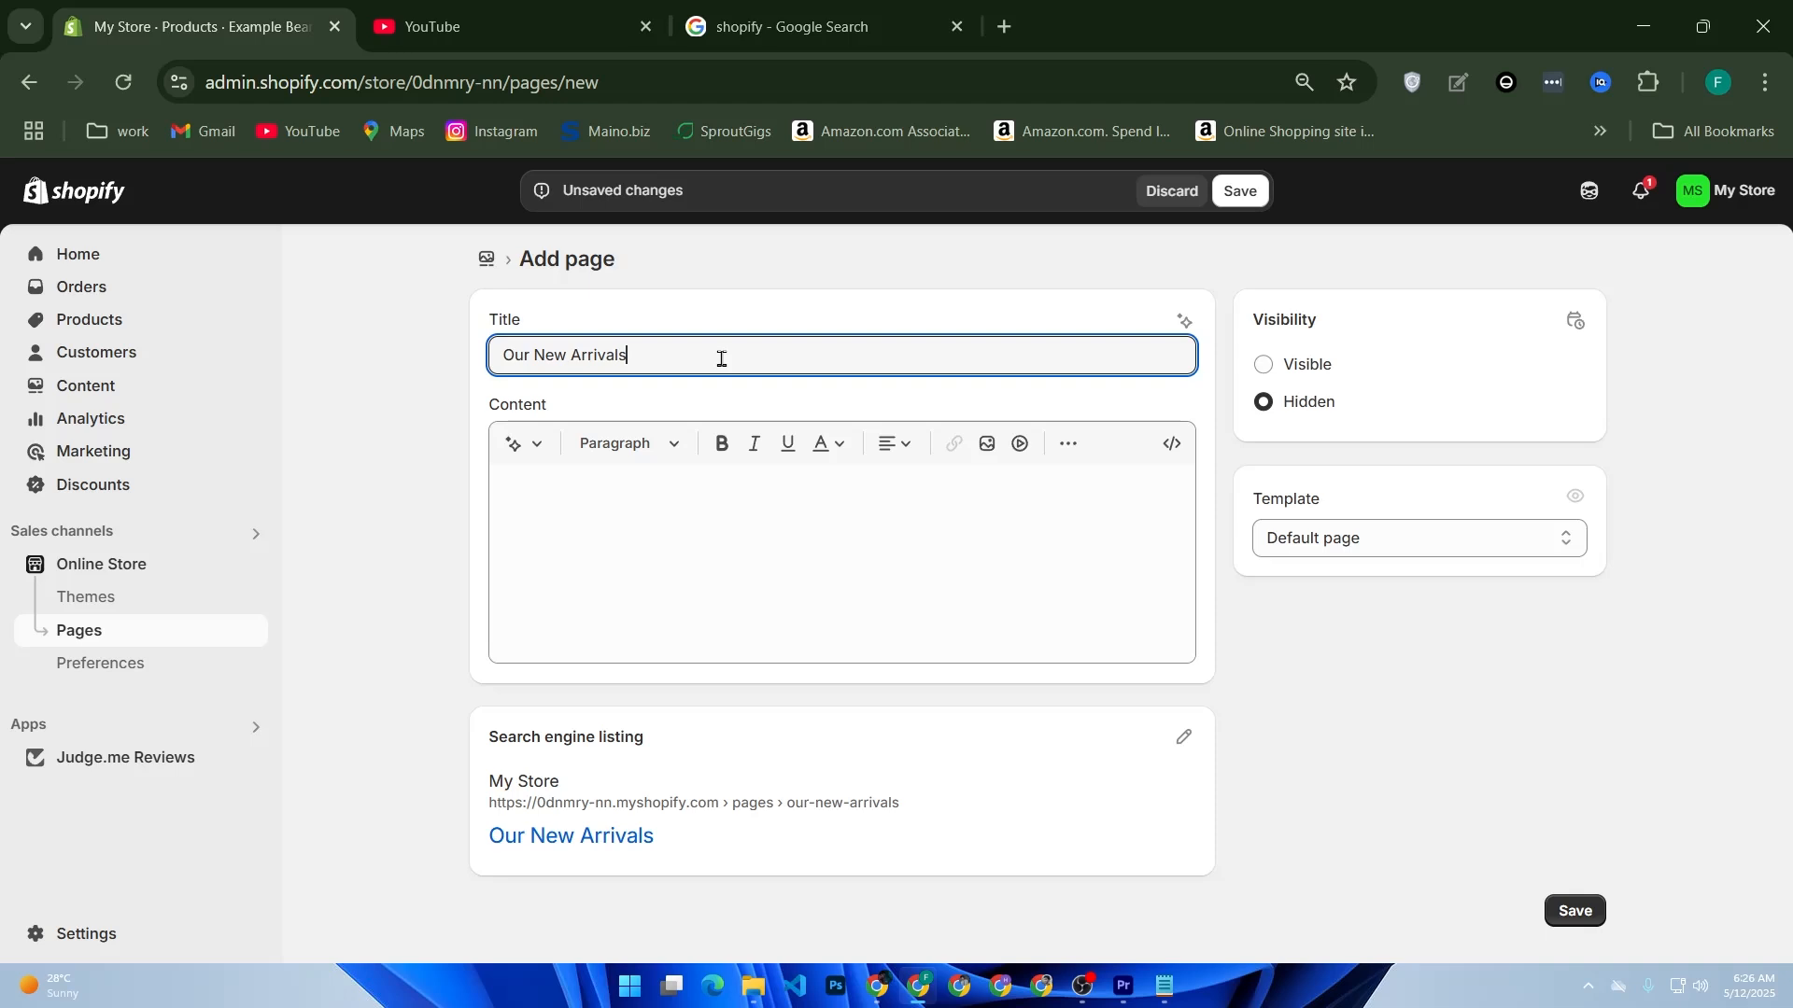
click(1169, 448)
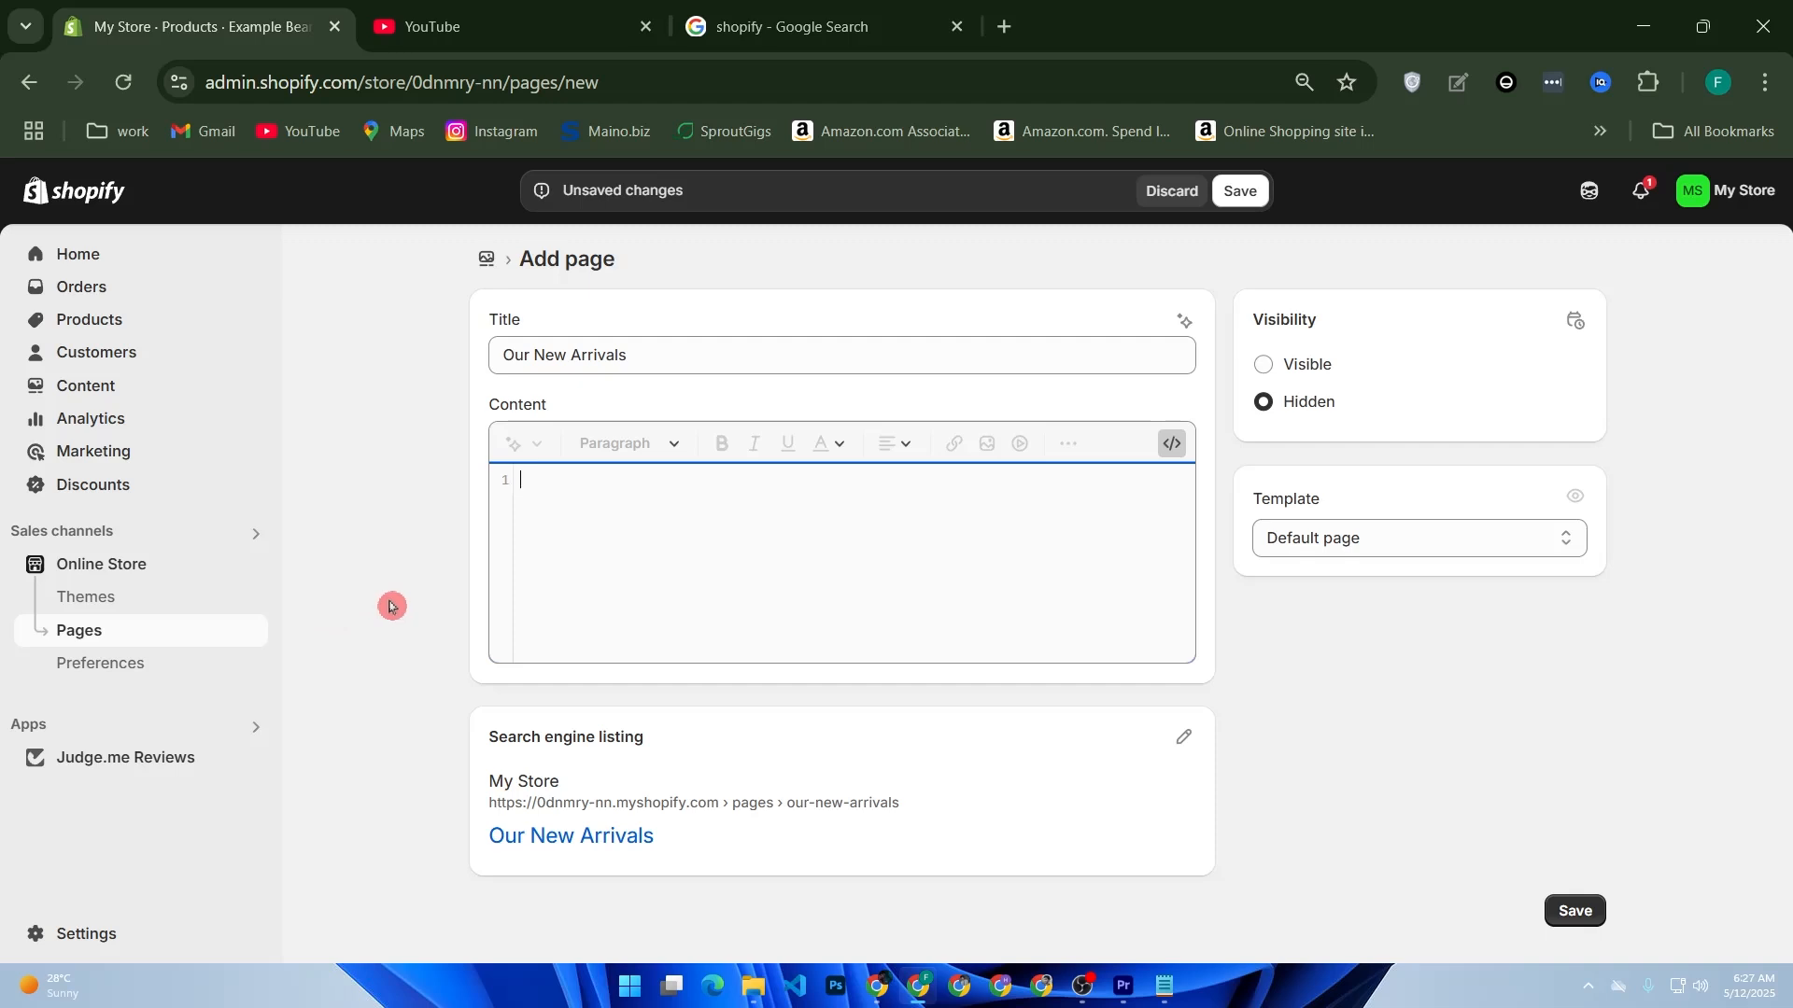
click(1241, 194)
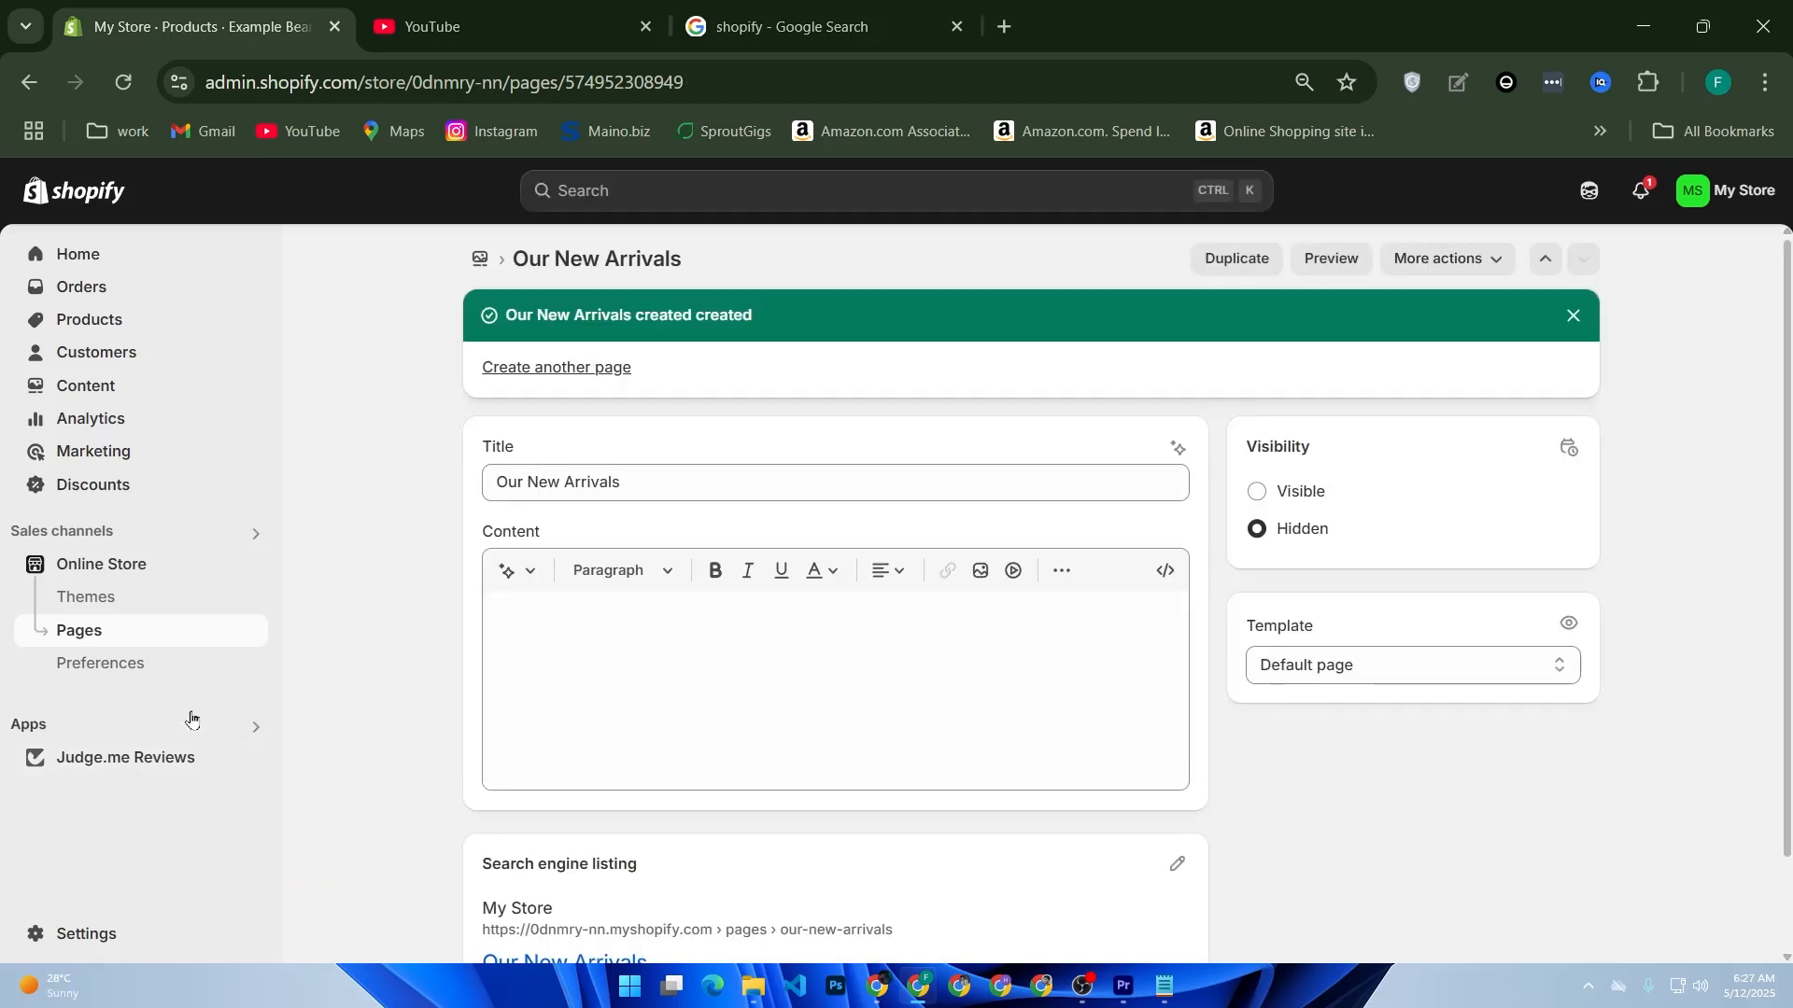
Step: Reopen the Example Beanie description's HTML and copy the whole linked image code, from the opening a tag to its closing tag
click(146, 320)
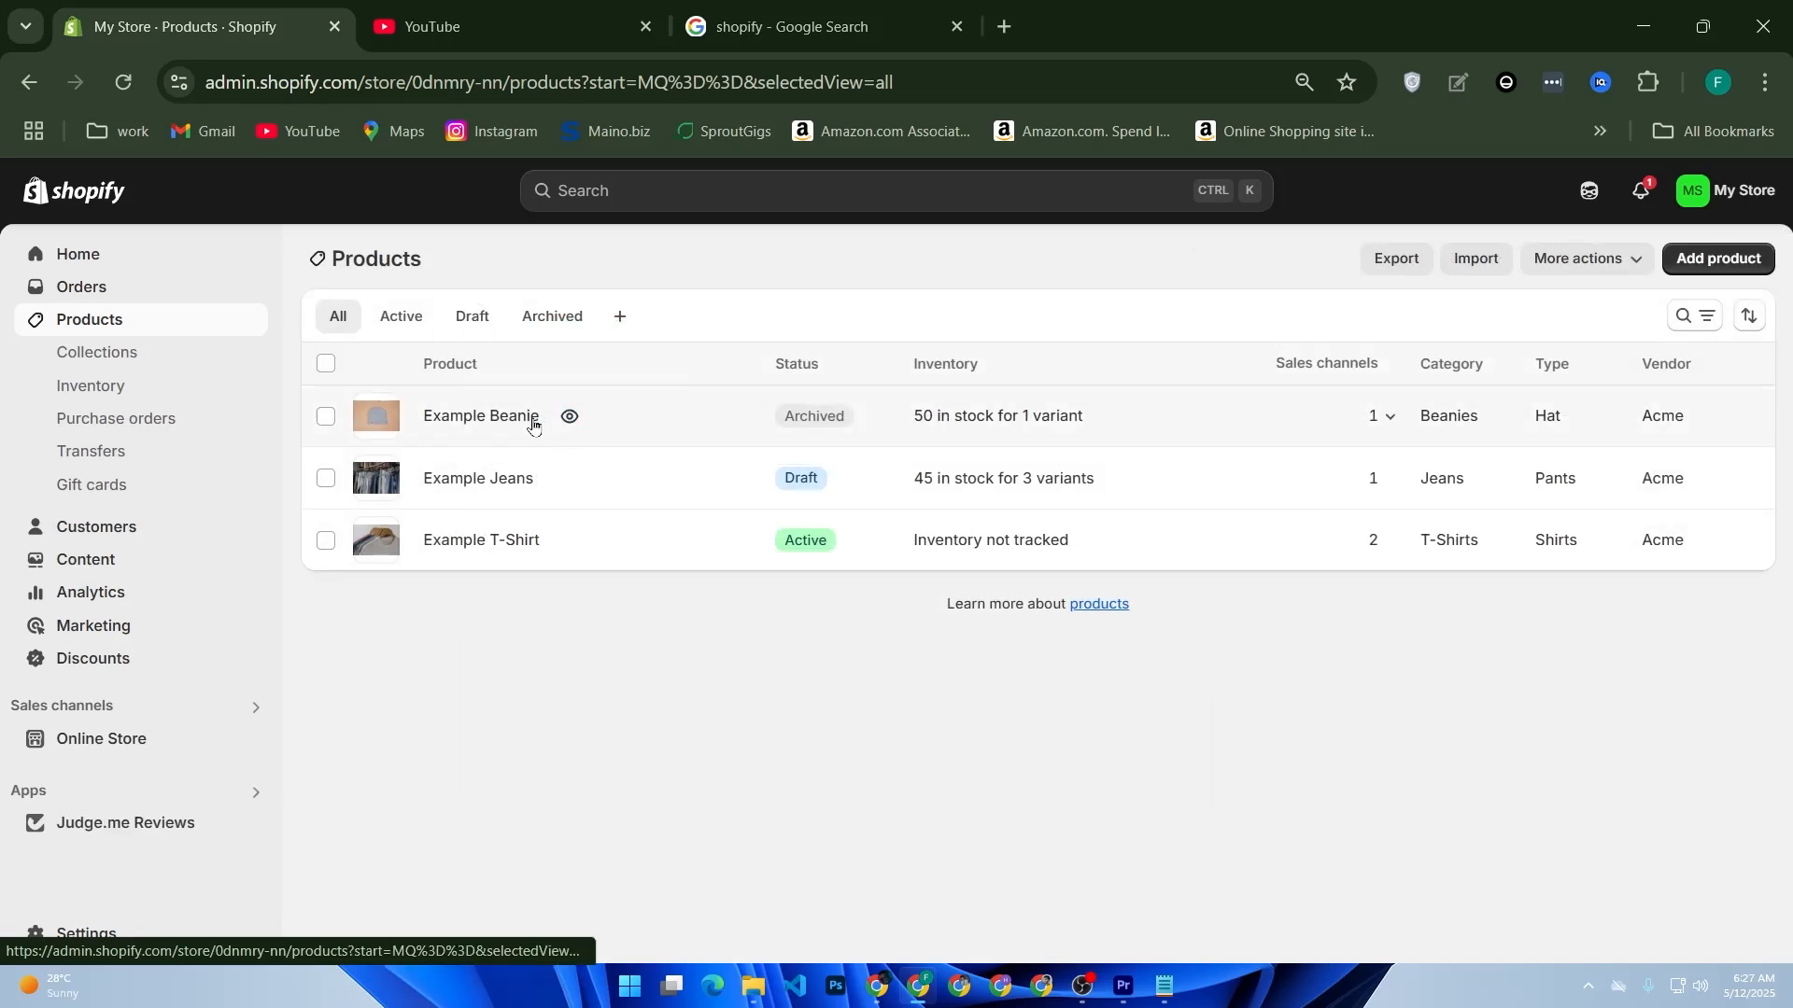
click(562, 416)
click(643, 28)
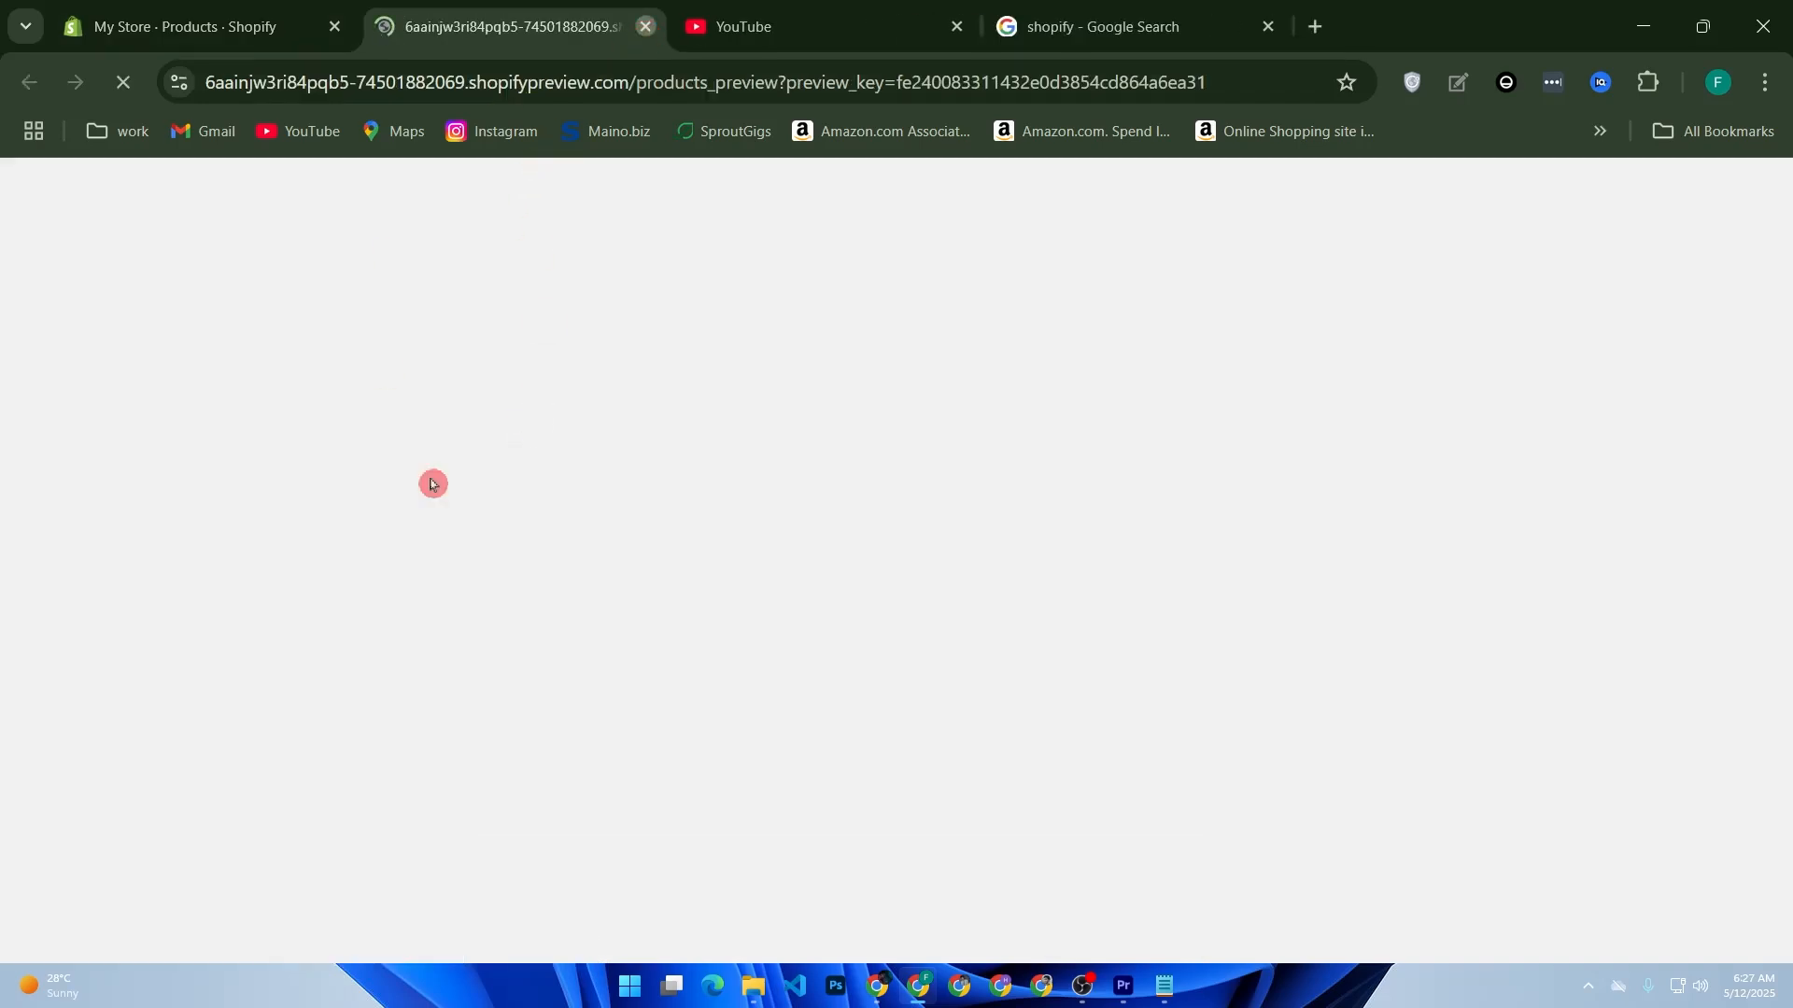
click(450, 417)
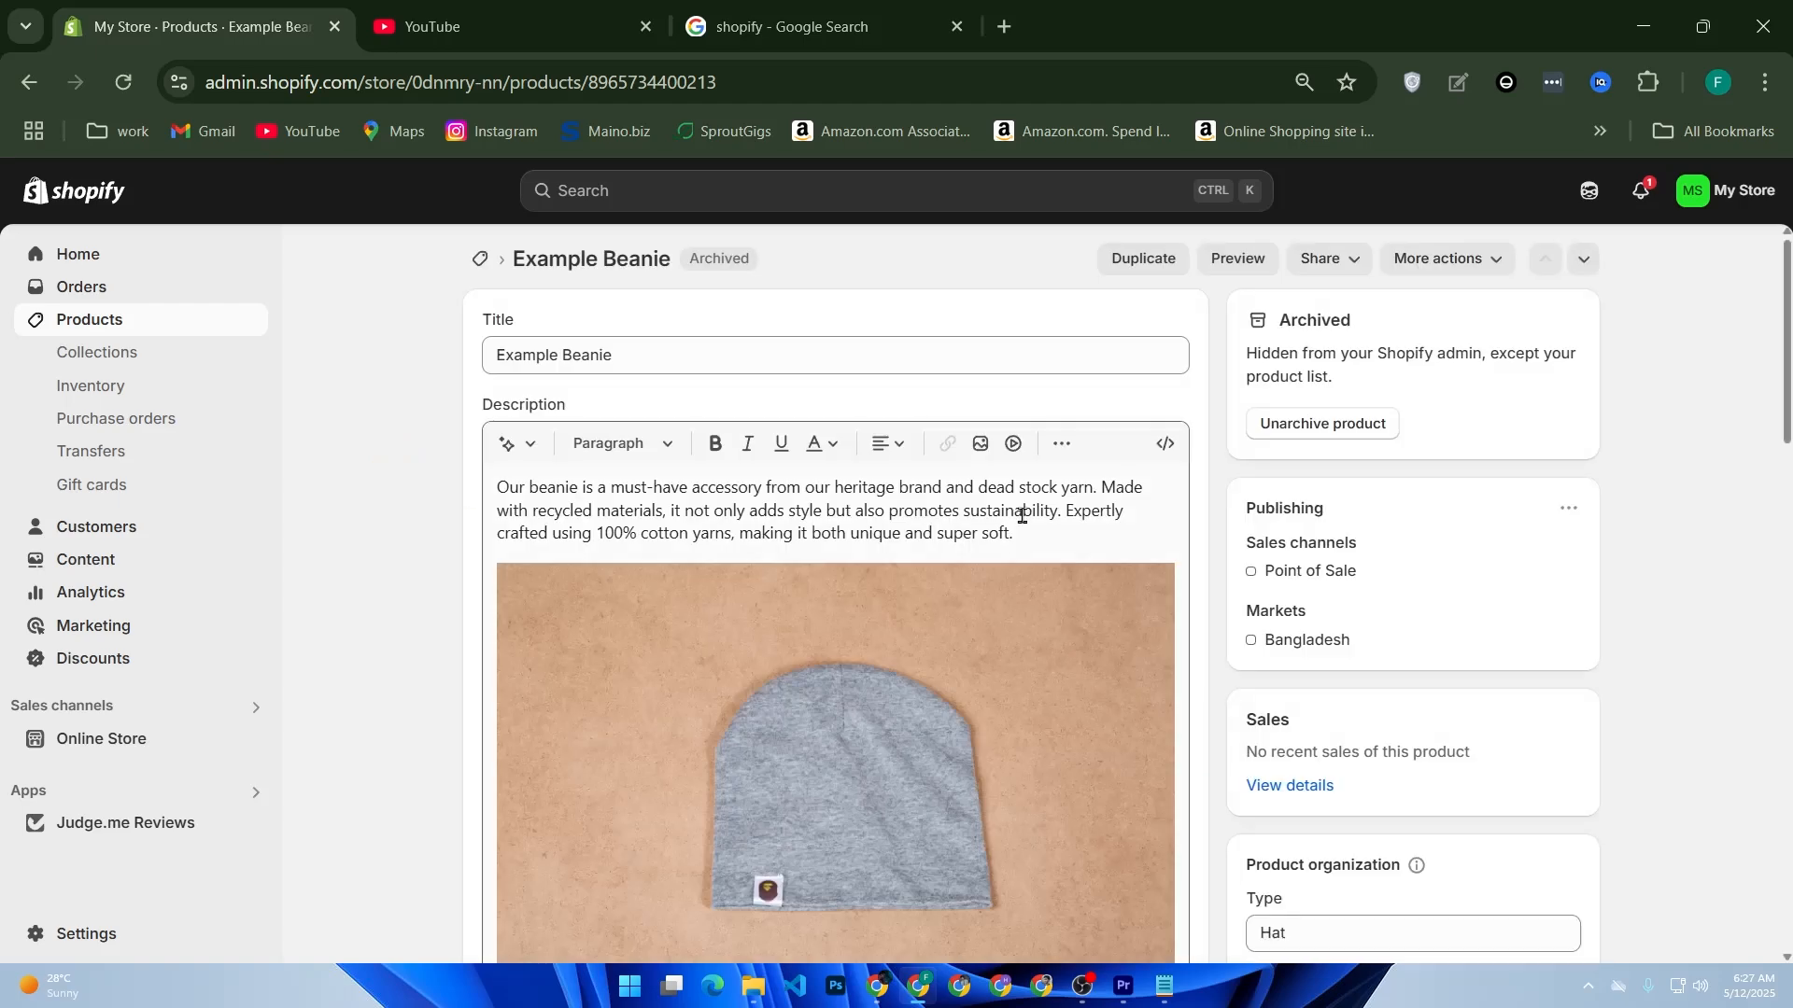
click(1165, 443)
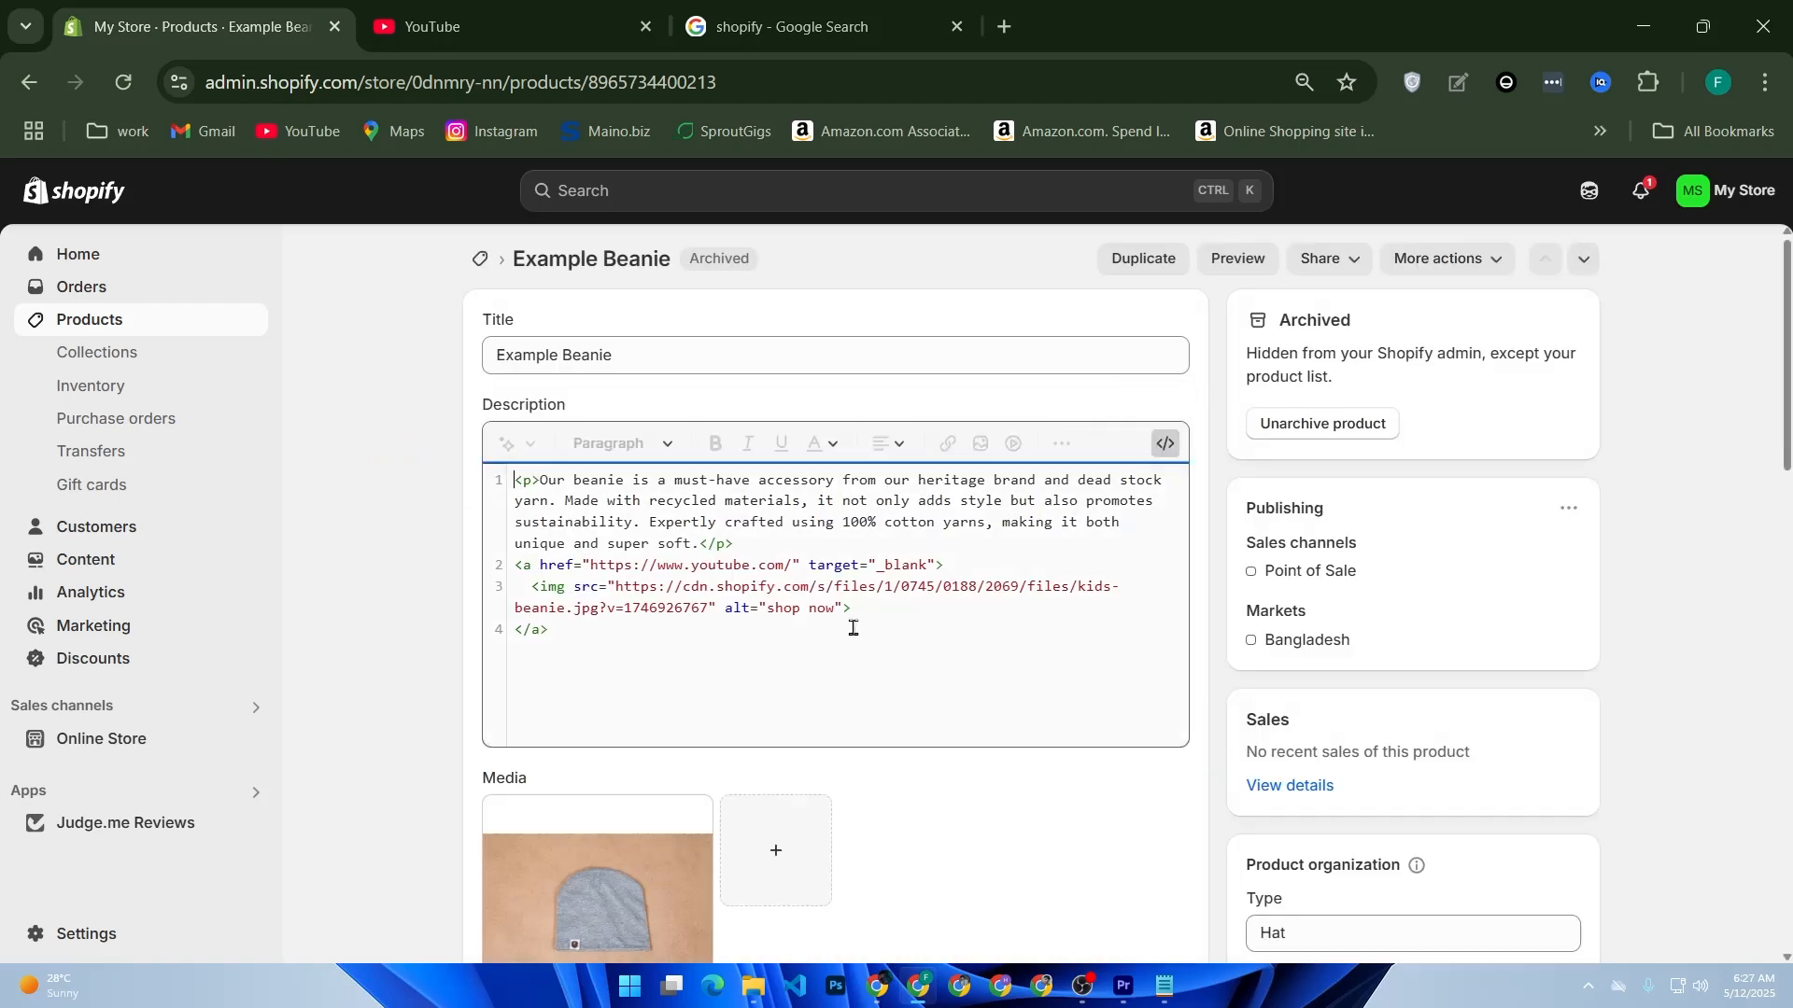
drag(626, 638, 461, 564)
key(ctrl+c)
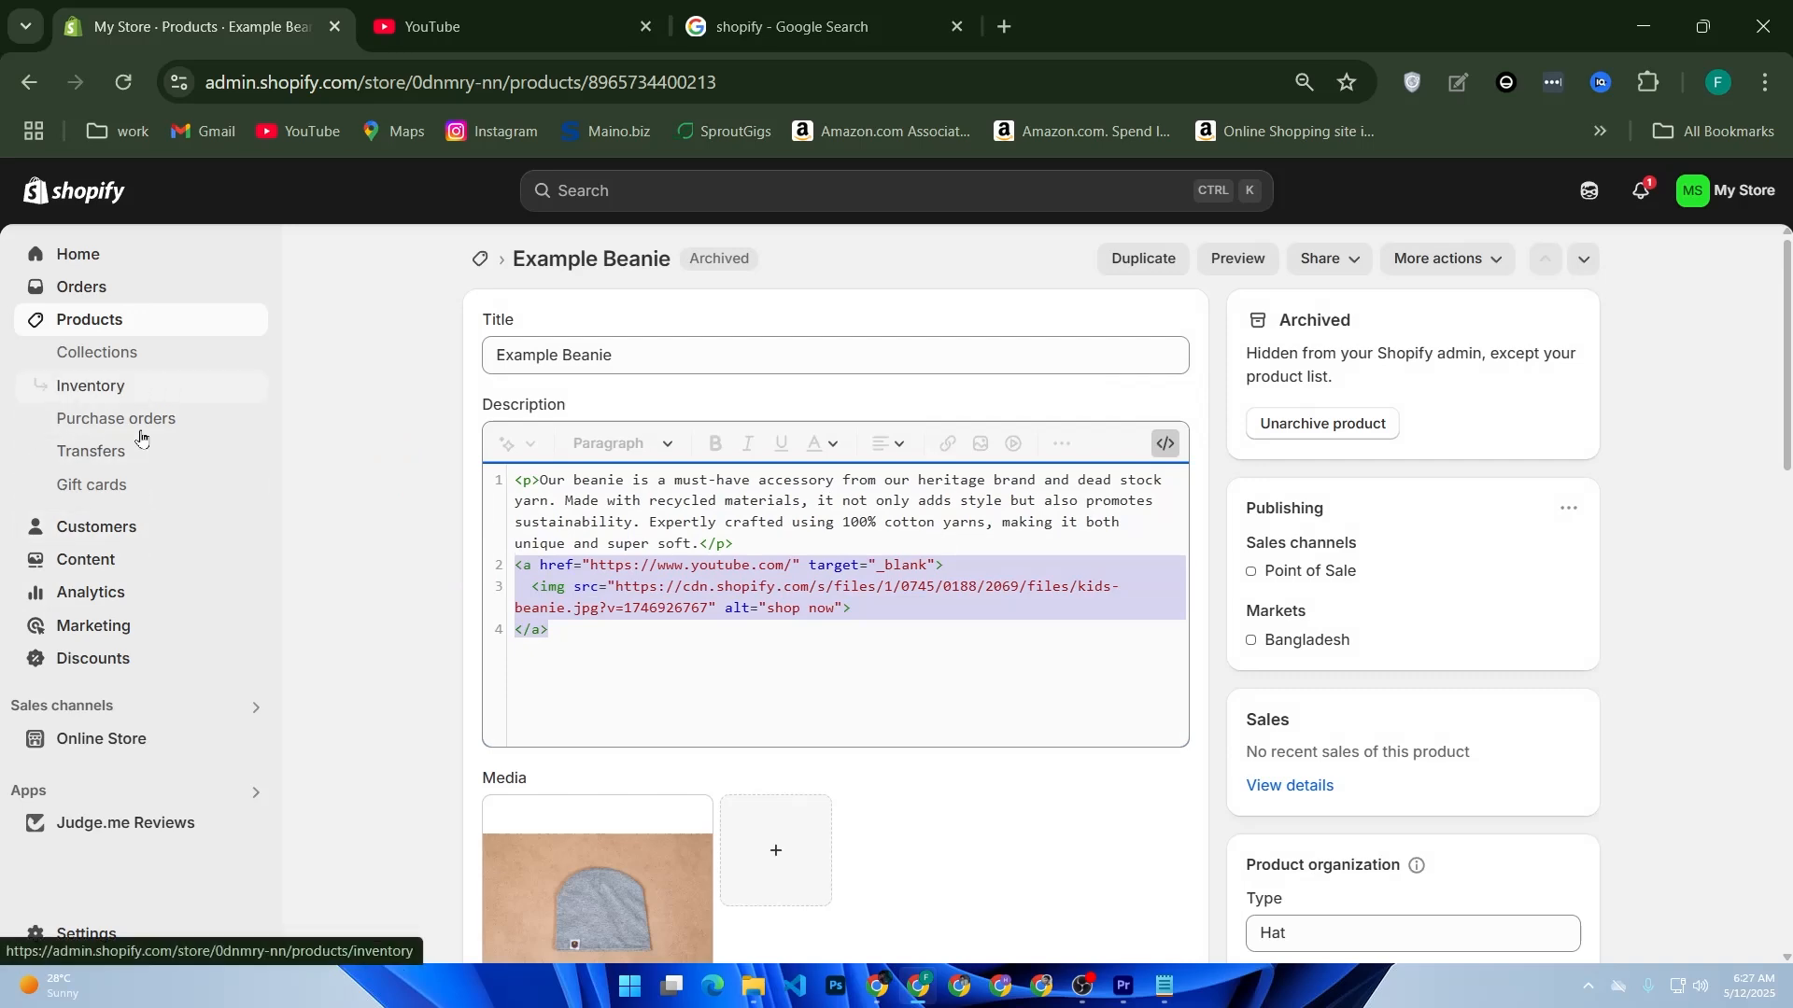
Step: Paste the copied linked image code into the HTML content of the Our New Arrivals page and save the page
click(168, 735)
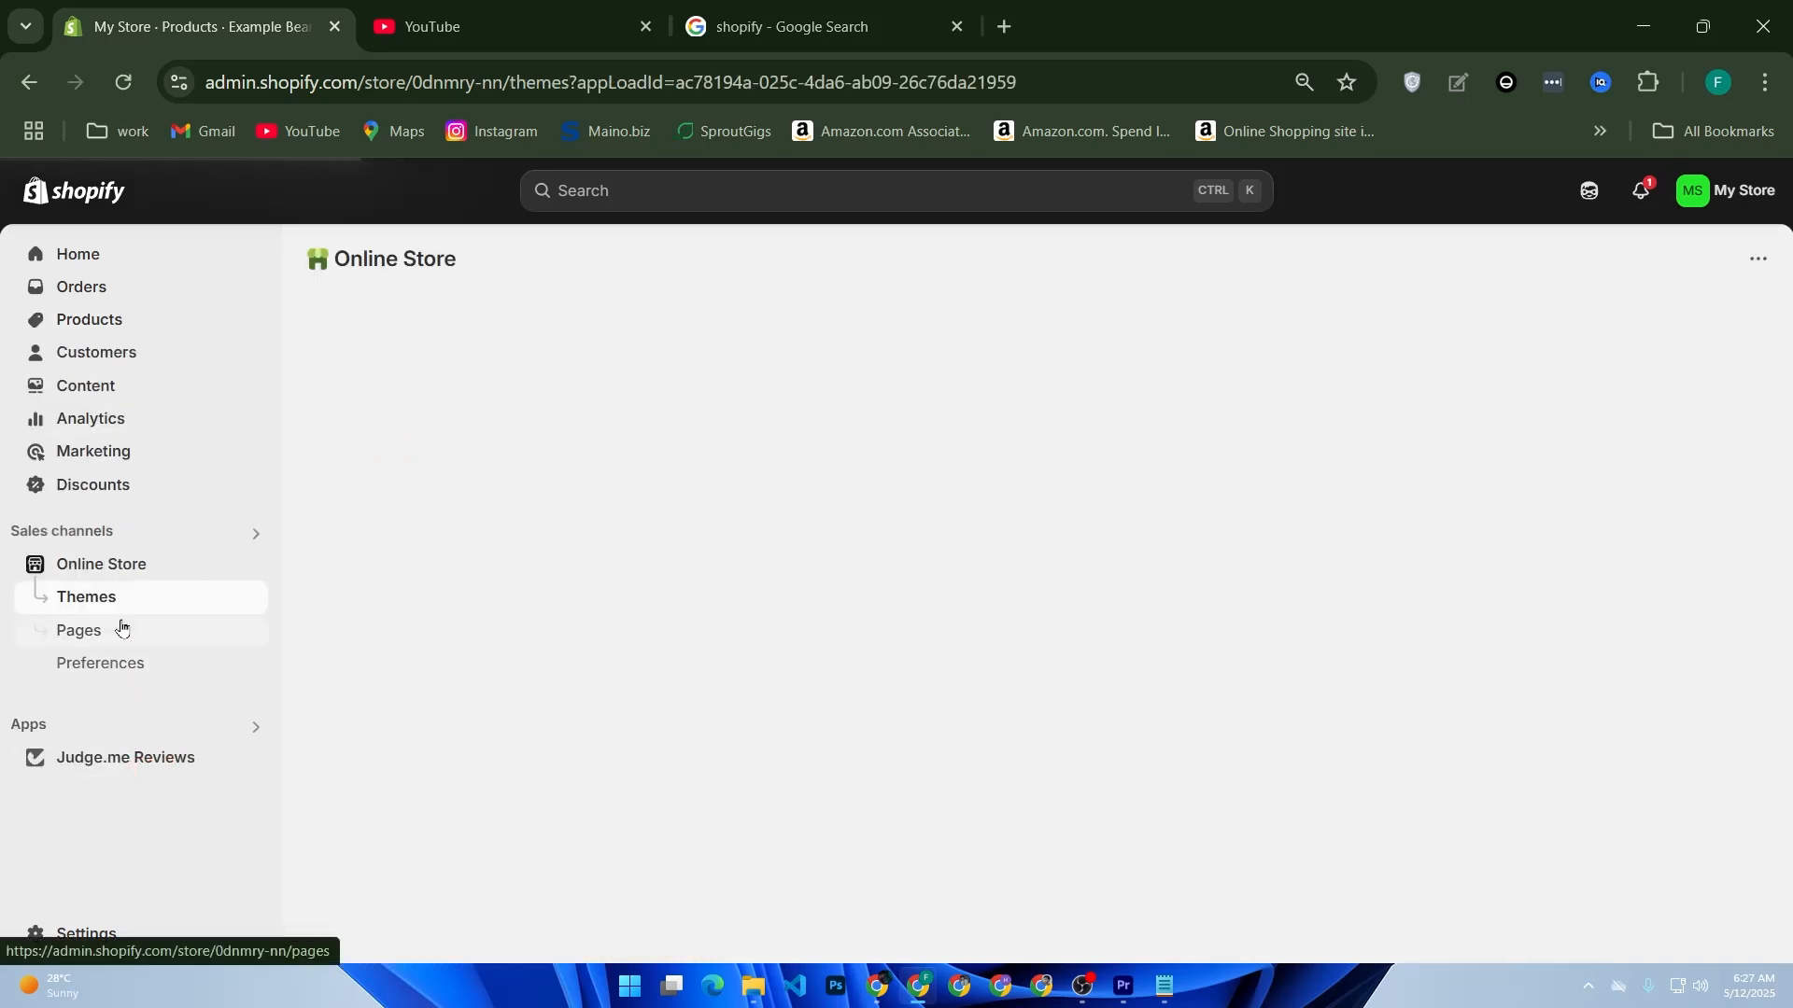
click(121, 626)
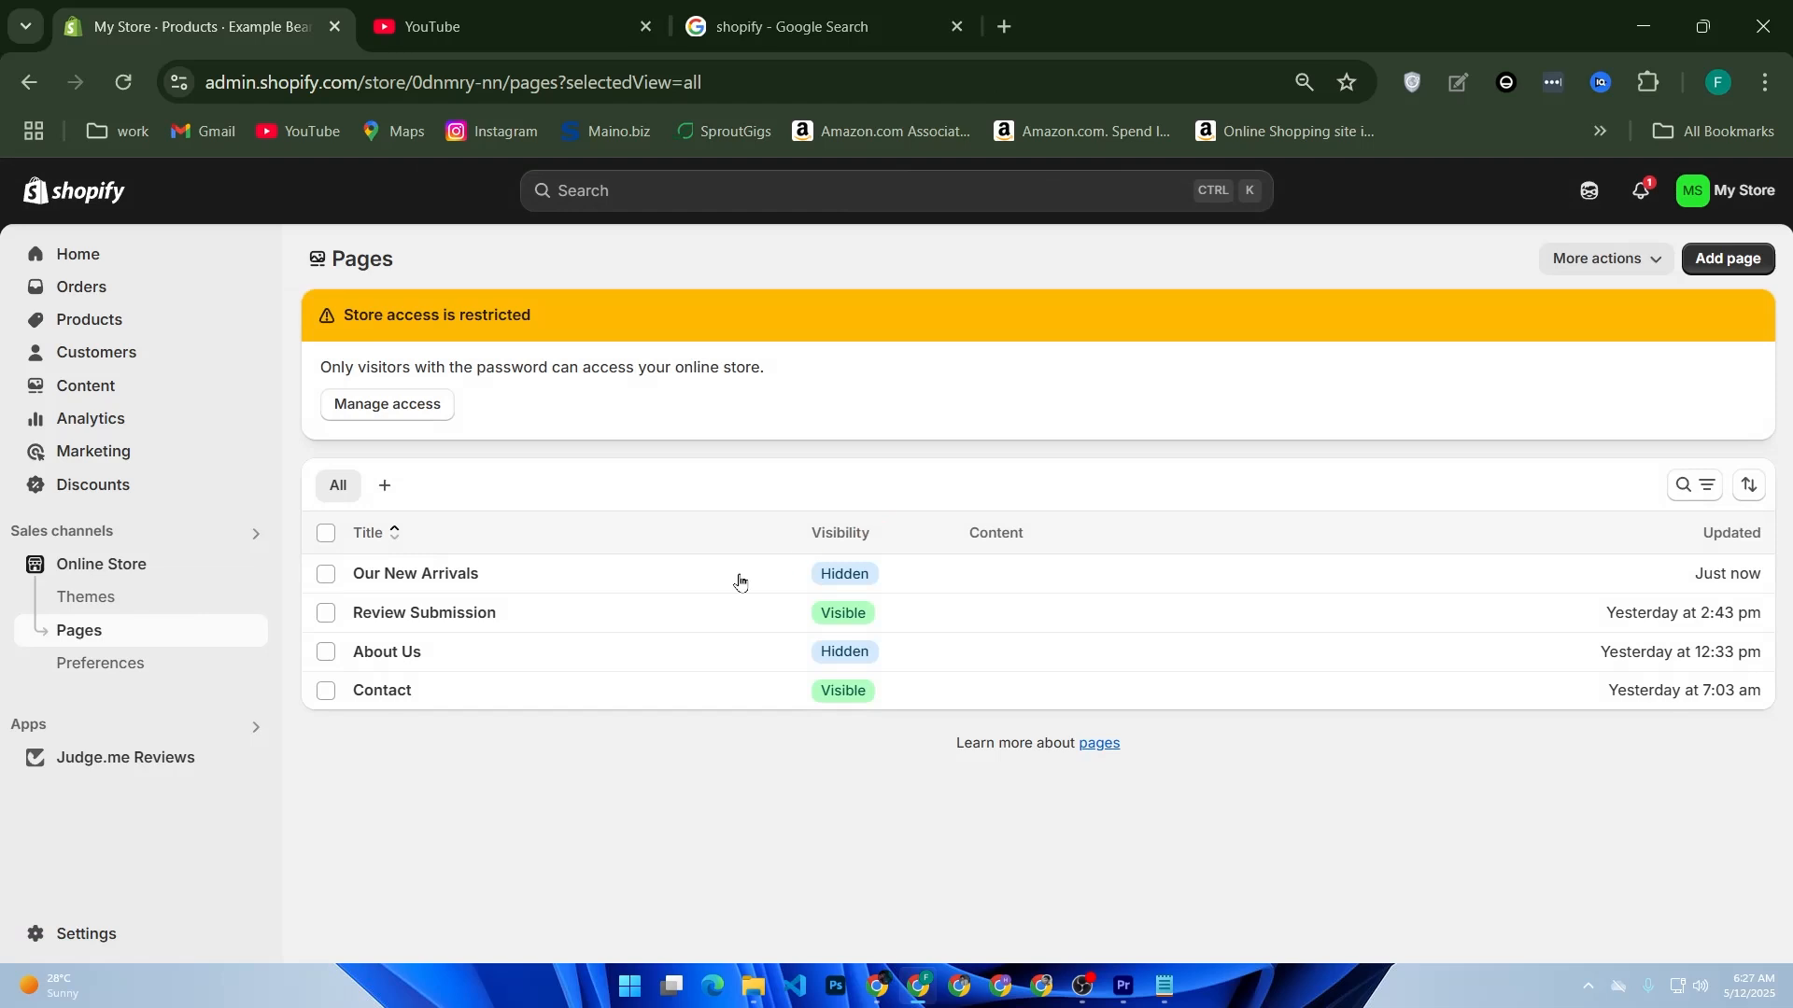
click(592, 574)
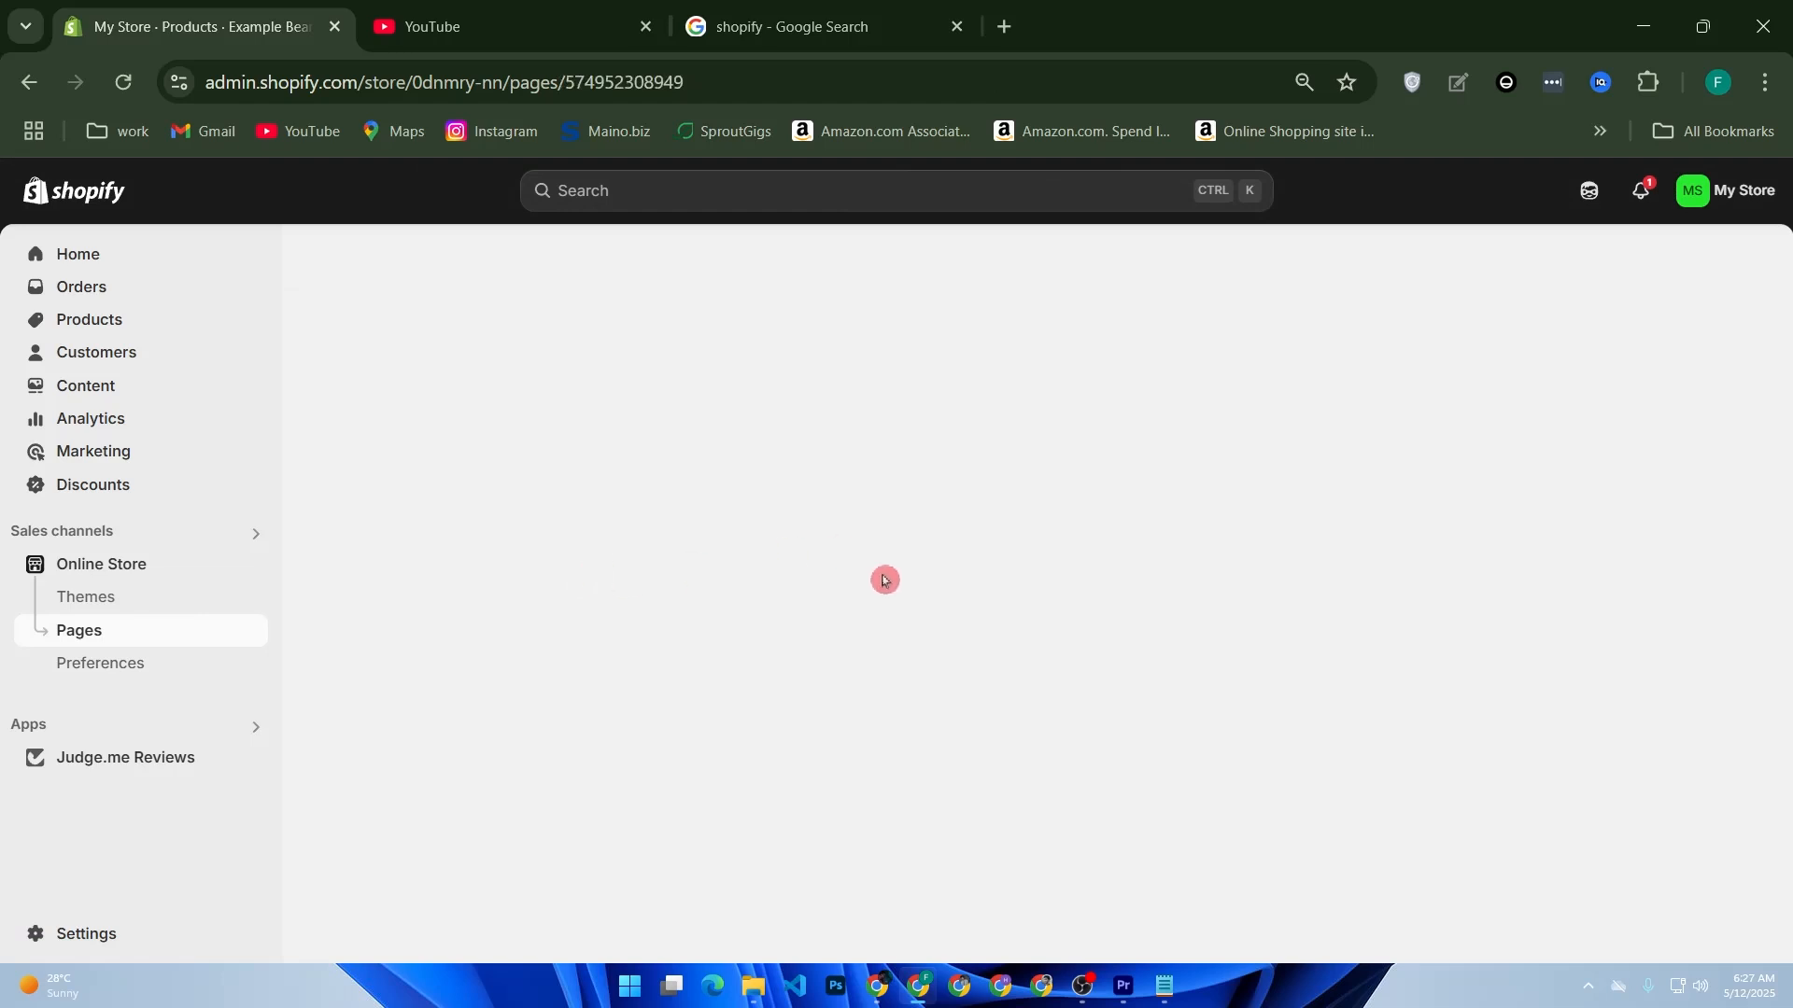
click(1172, 443)
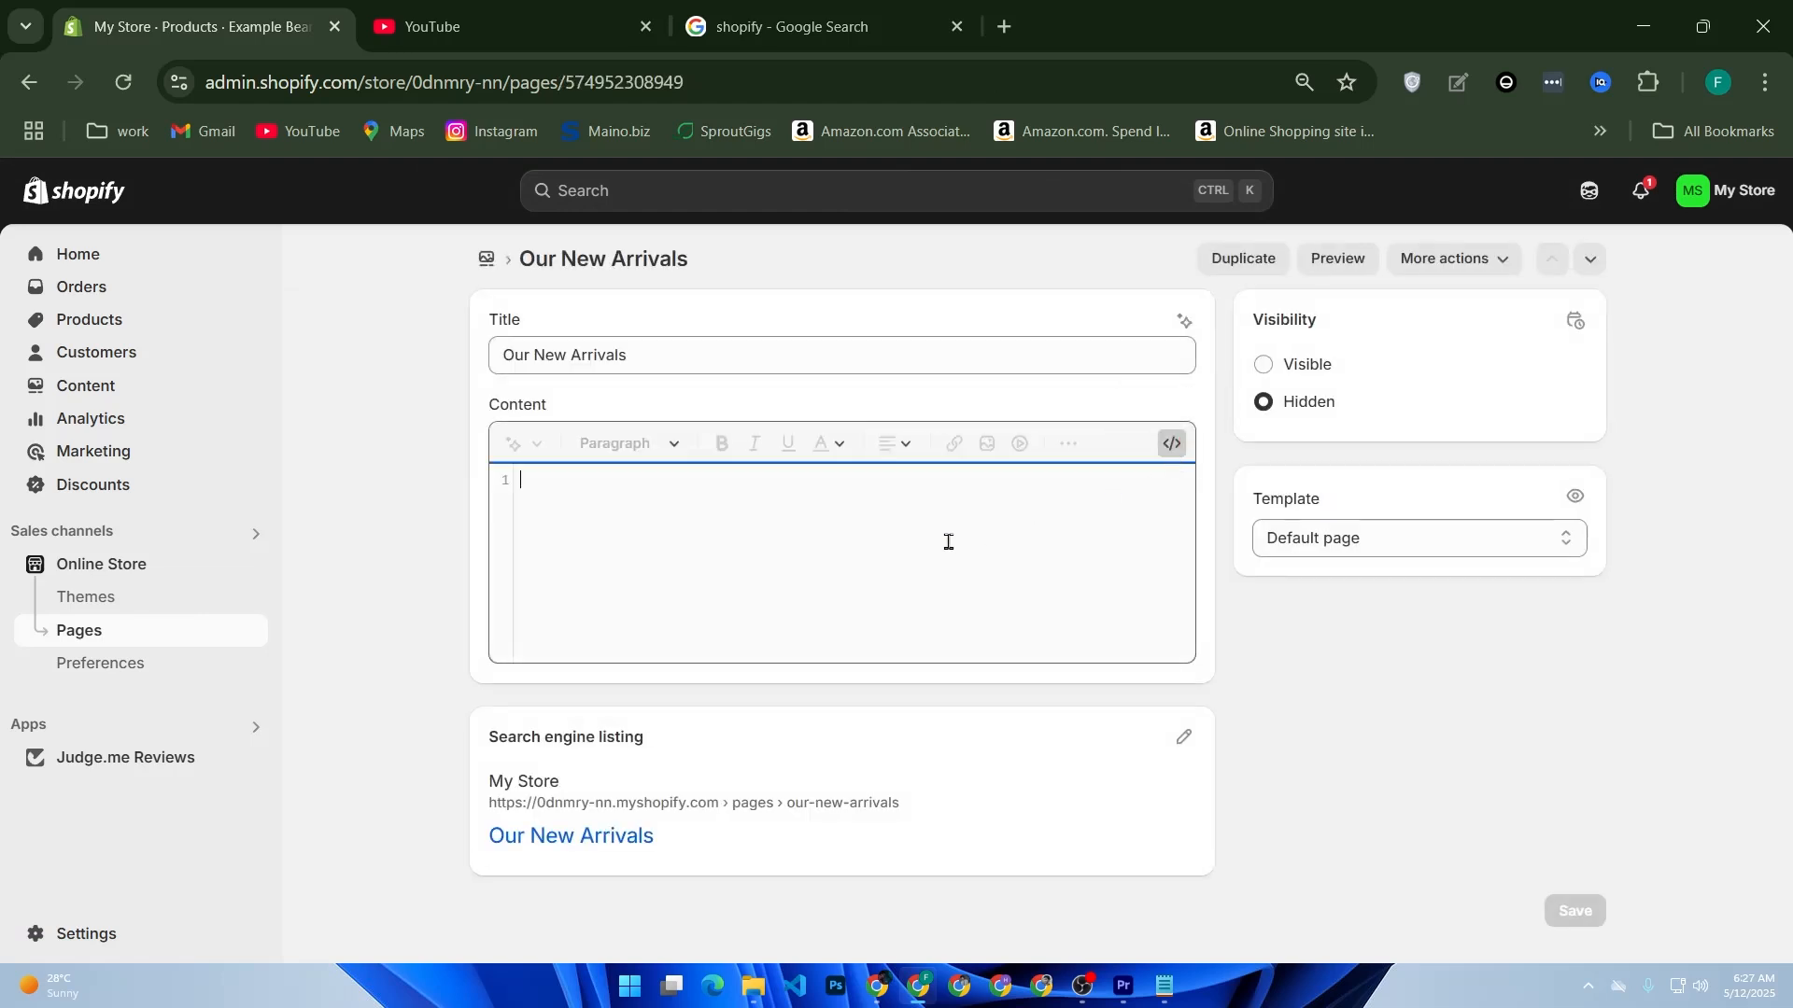
key(ctrl+v)
click(1240, 190)
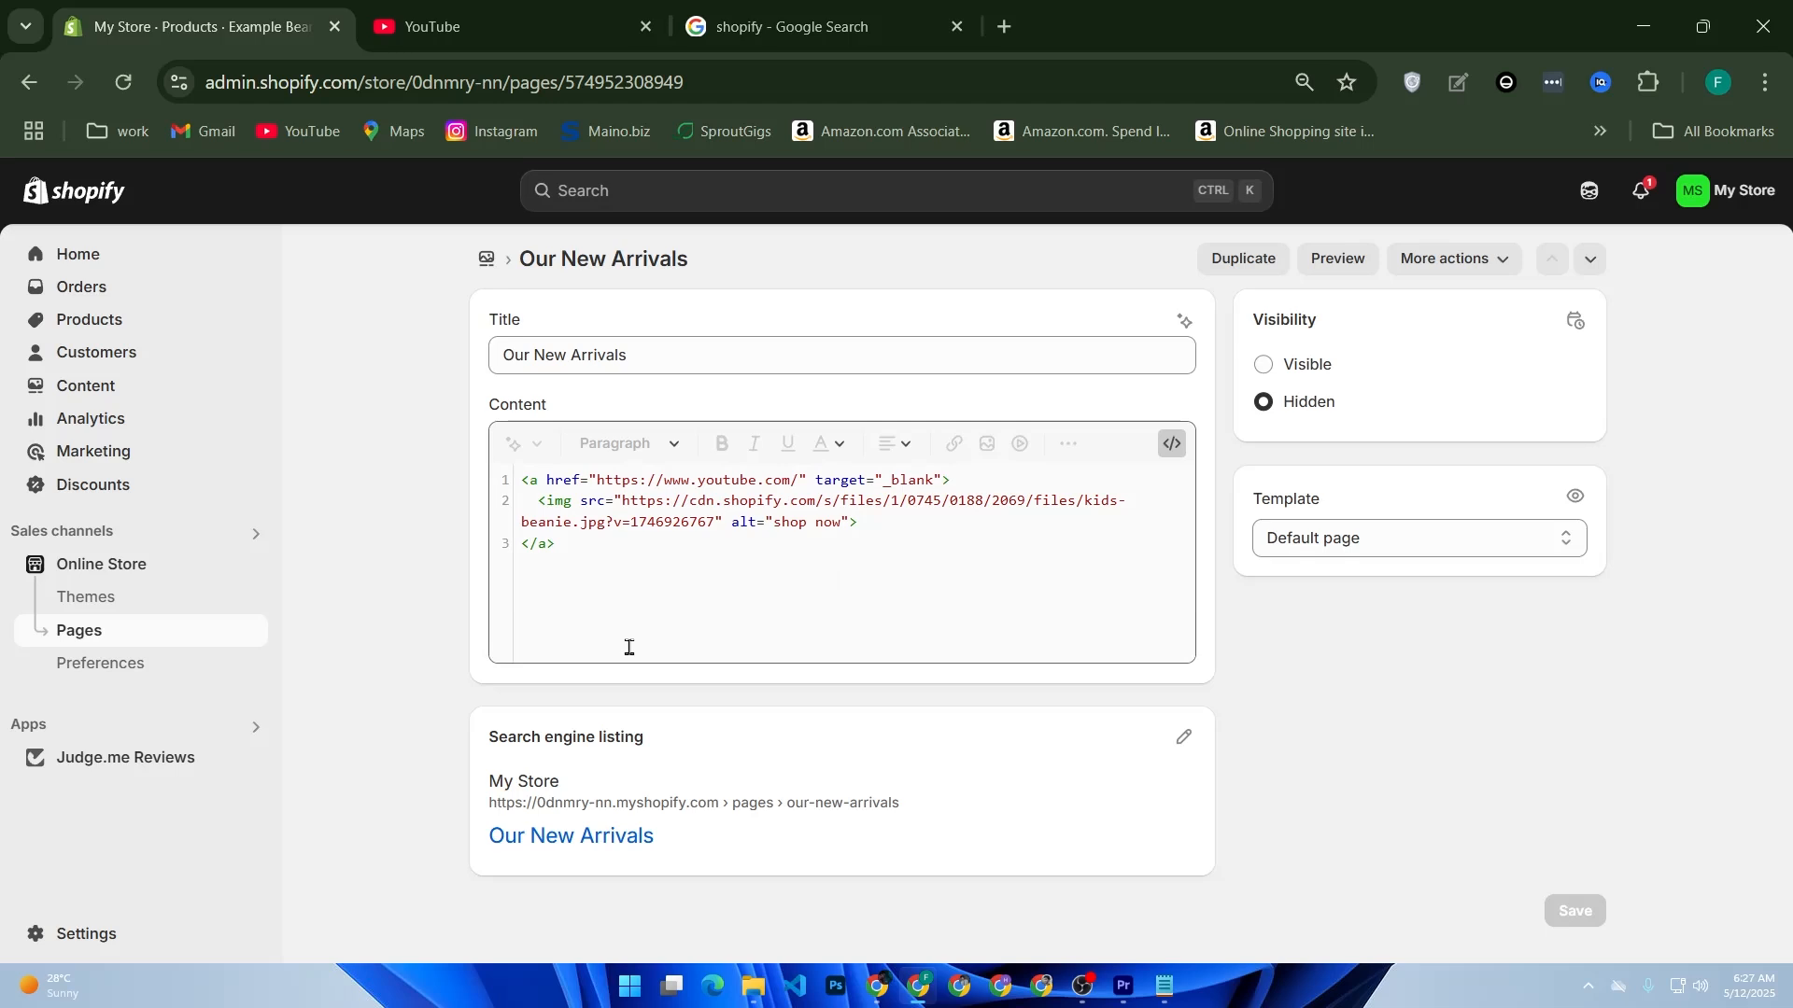
Step: Preview the Our New Arrivals page and test the beanie image's YouTube link twice, returning to the preview each time
click(1333, 266)
click(1333, 266)
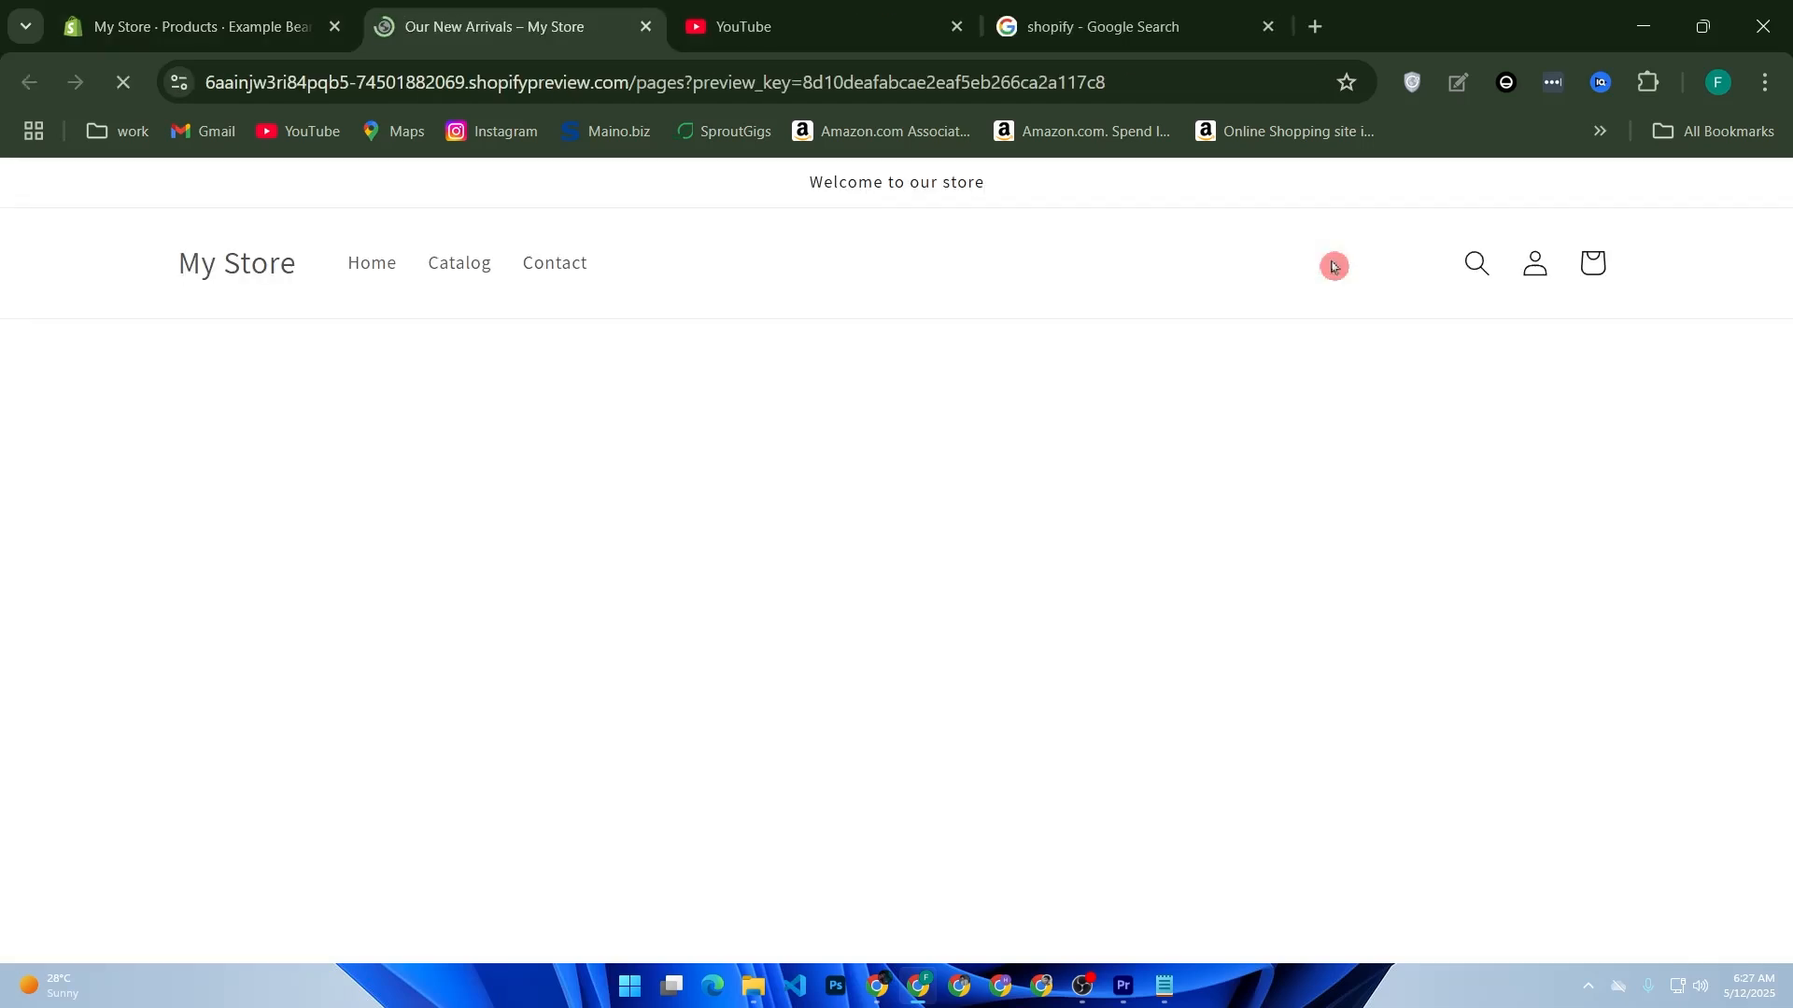
scroll(948, 373, down, 2)
click(801, 593)
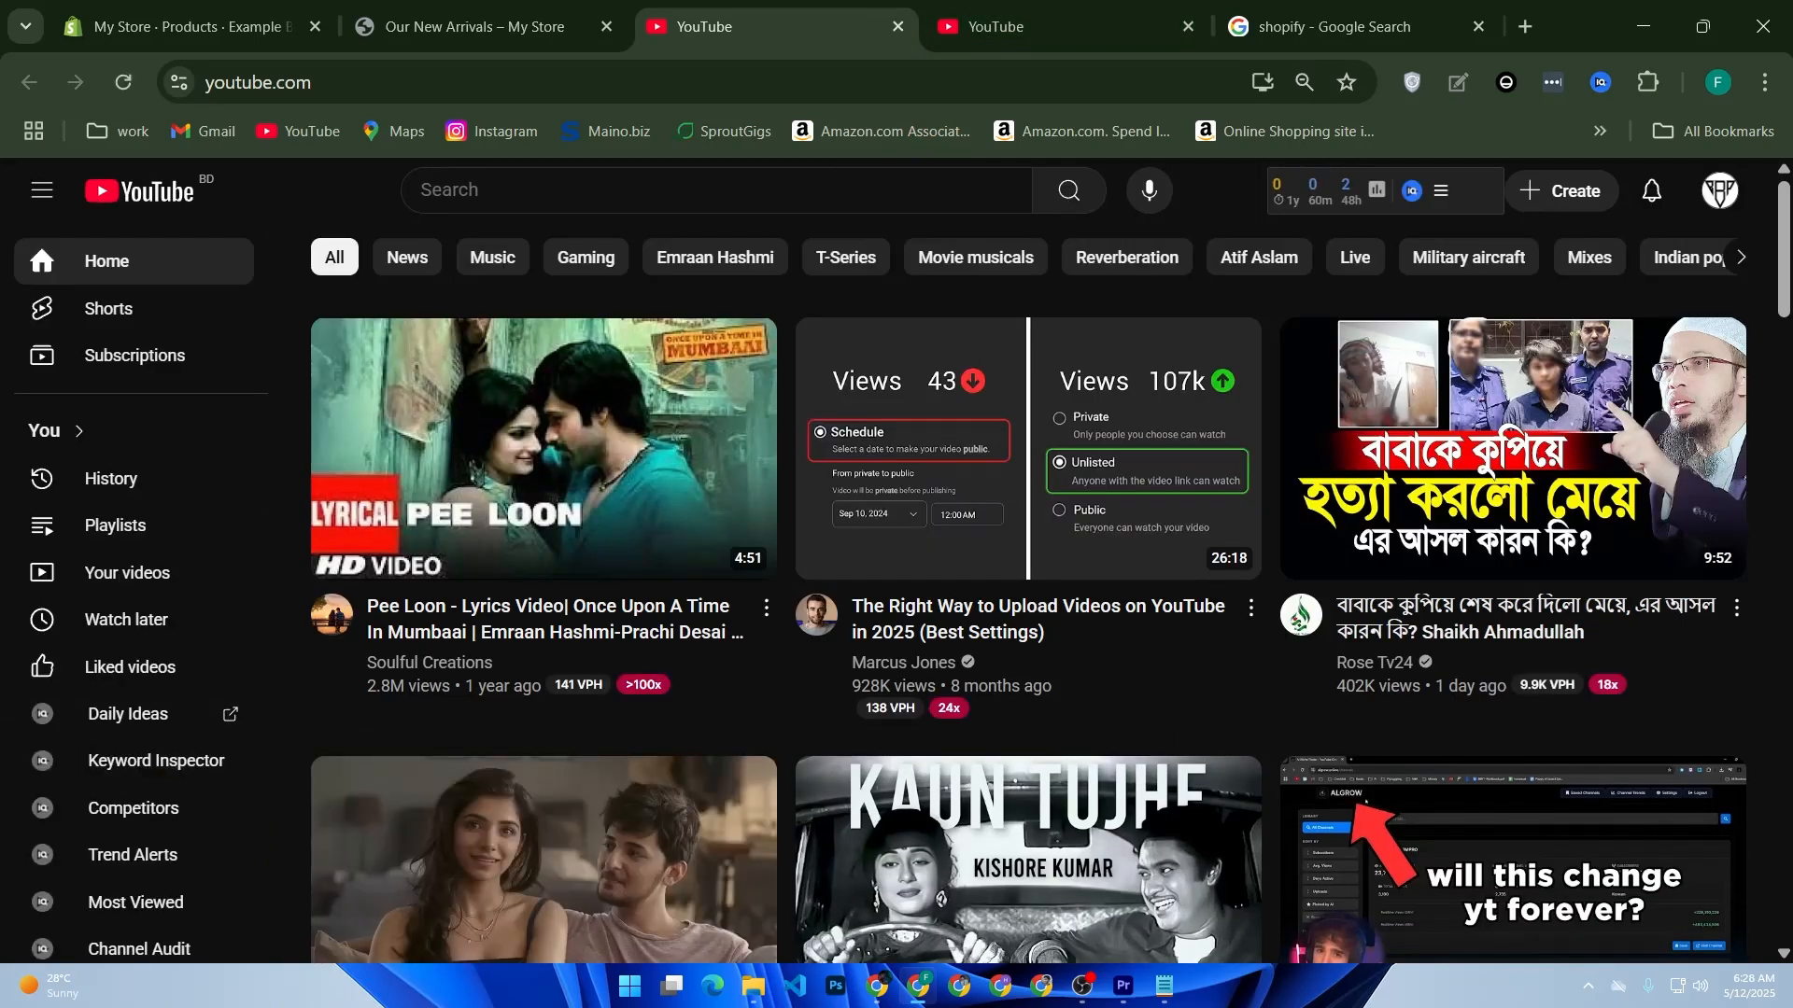
click(225, 83)
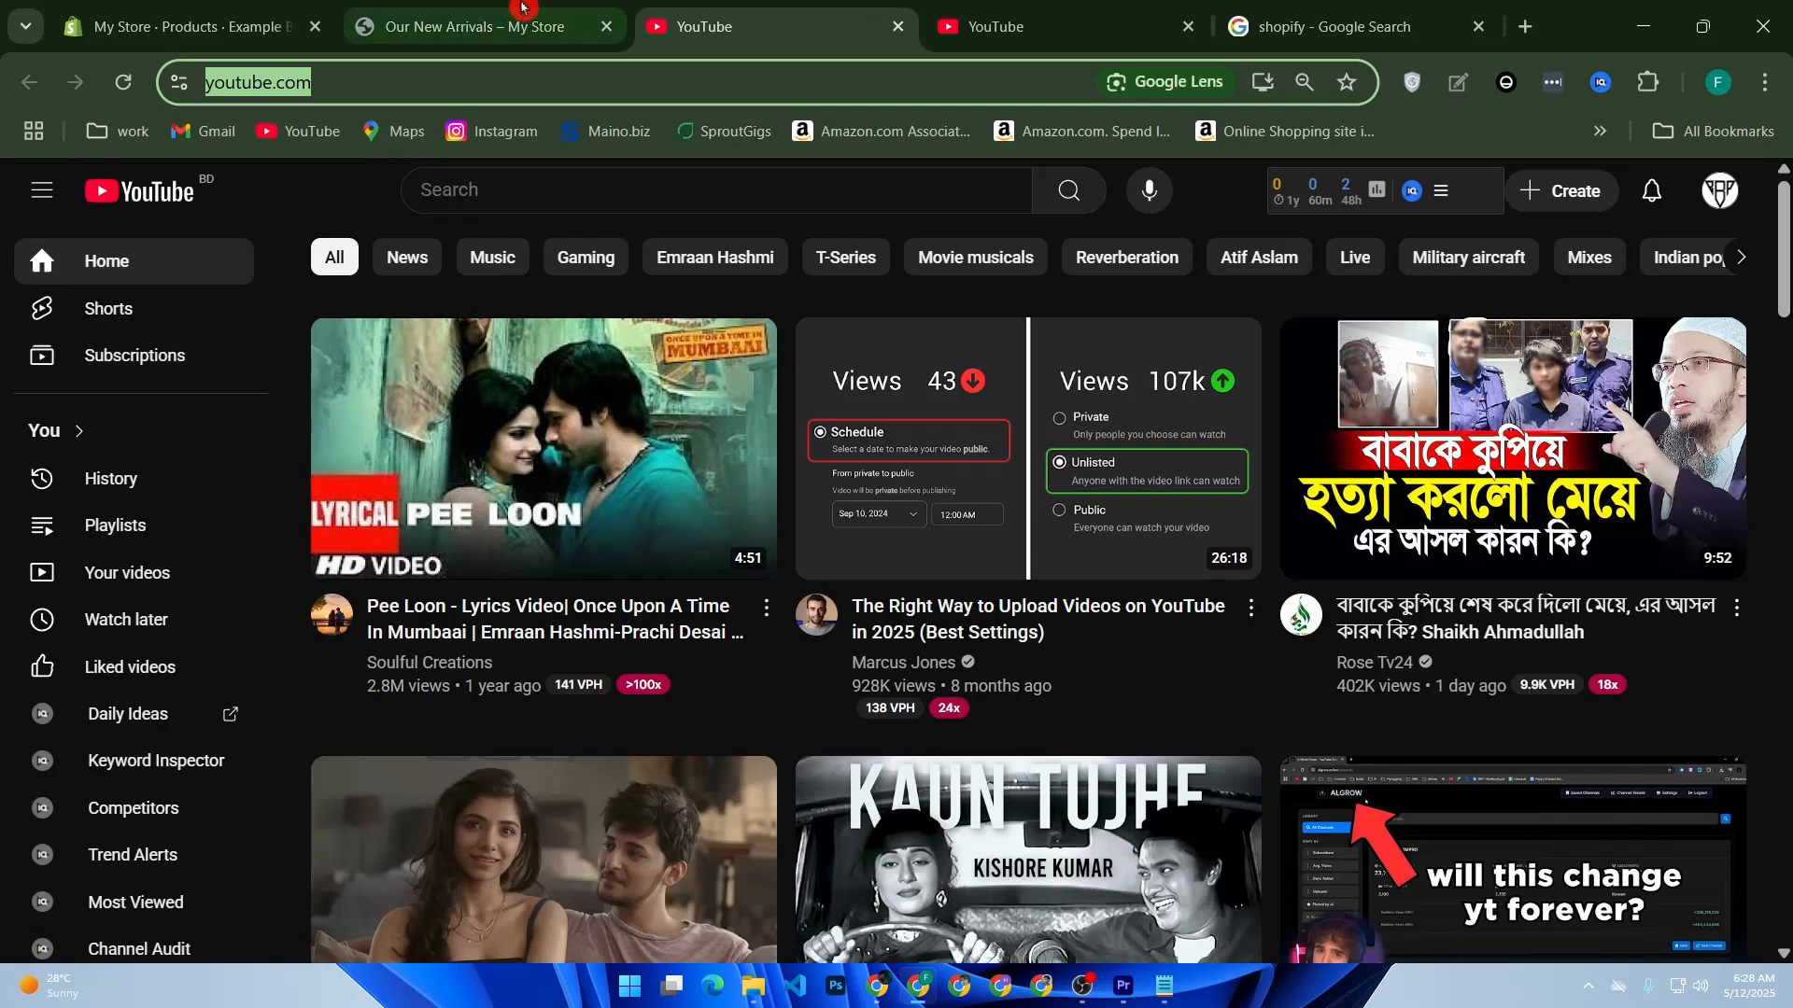
click(467, 26)
scroll(747, 608, down, 2)
click(810, 544)
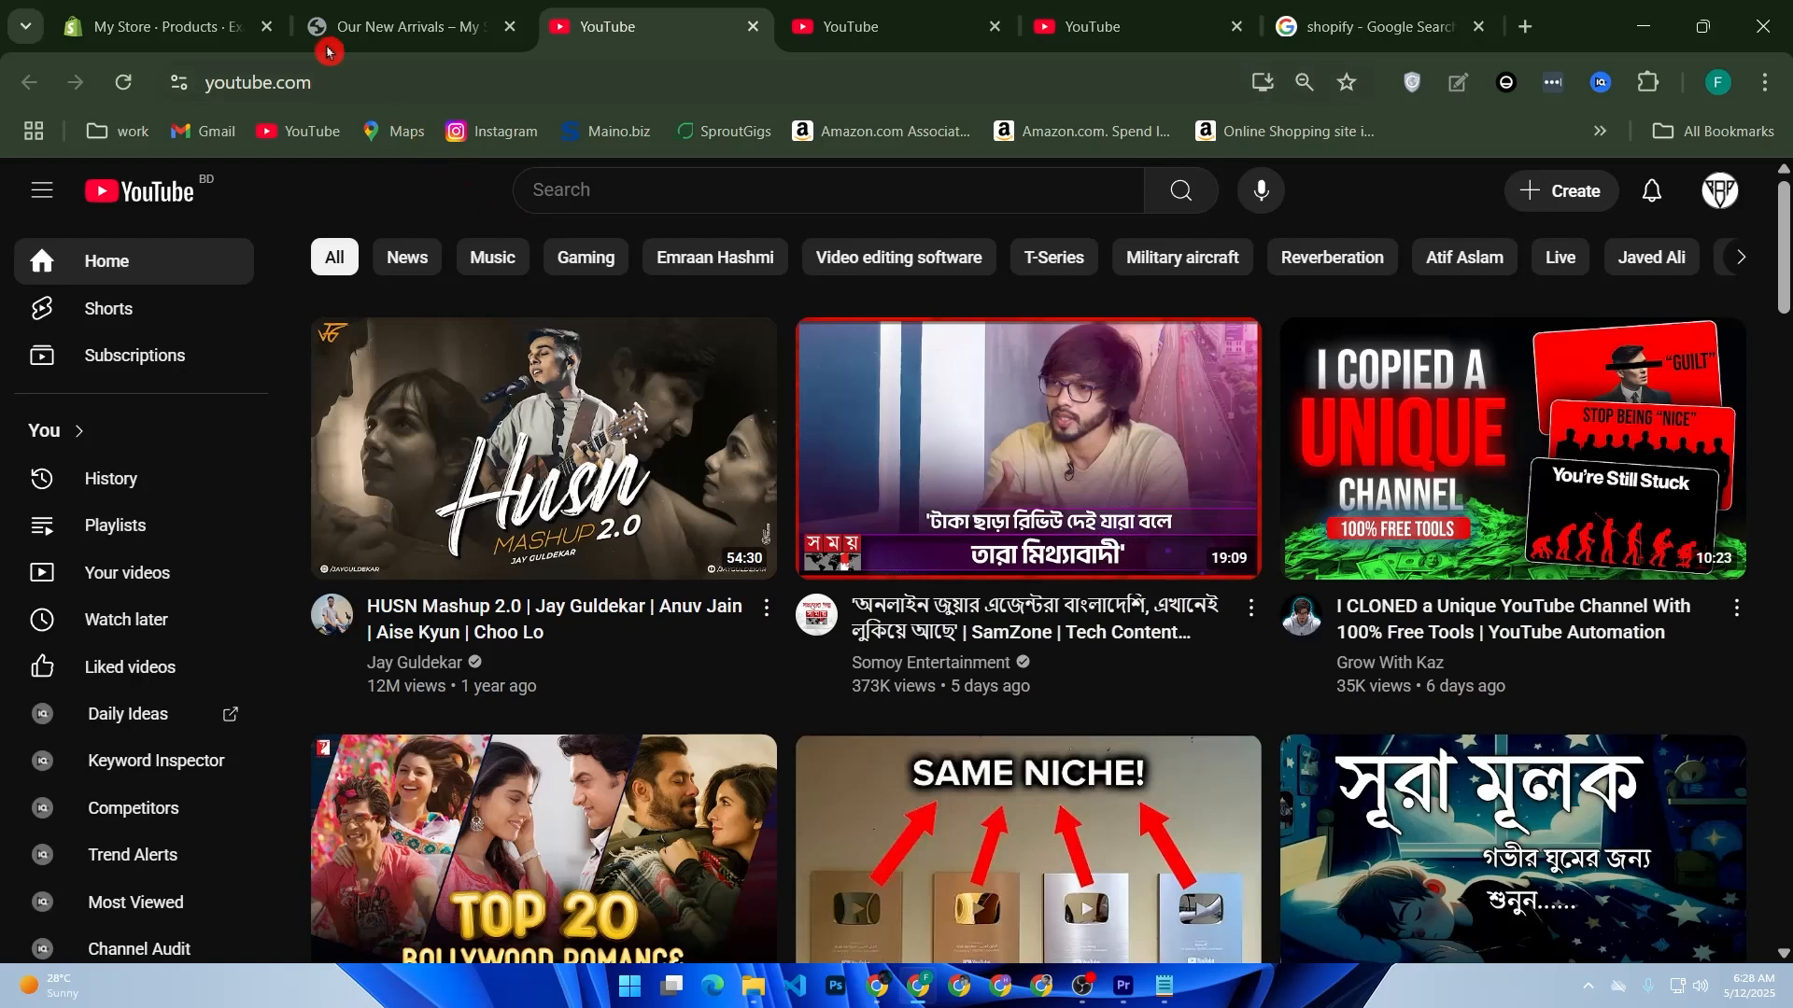
click(345, 31)
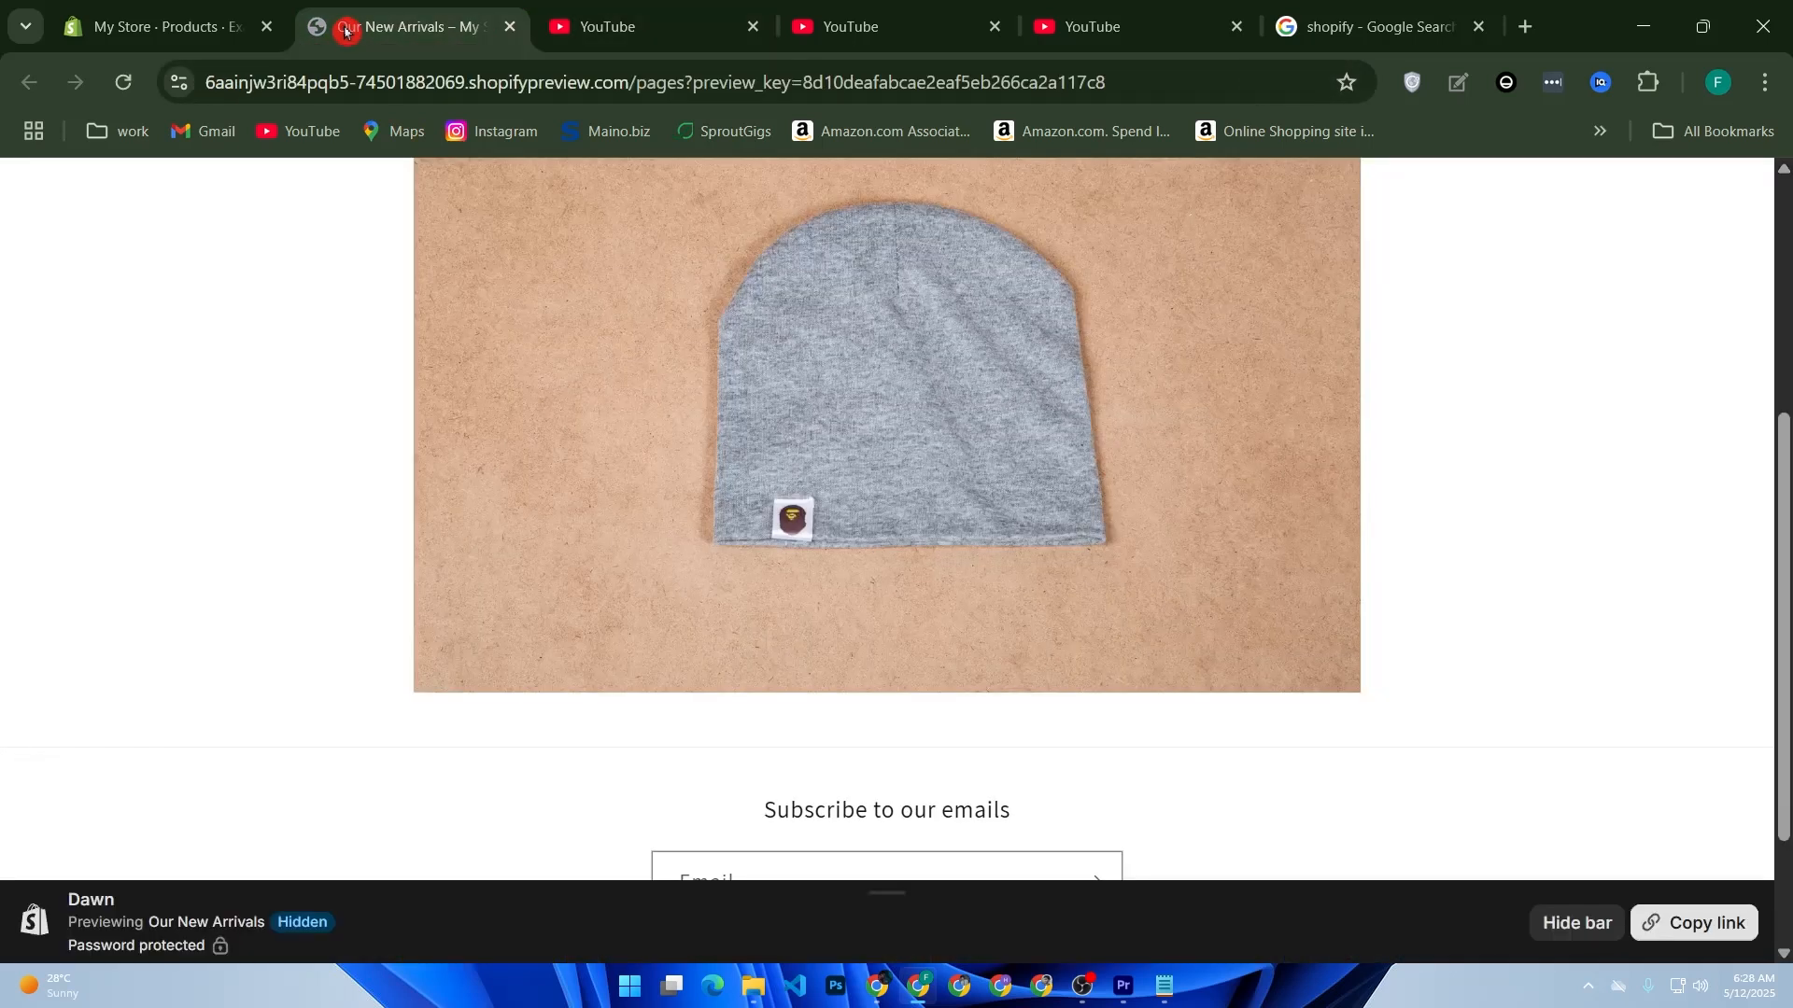